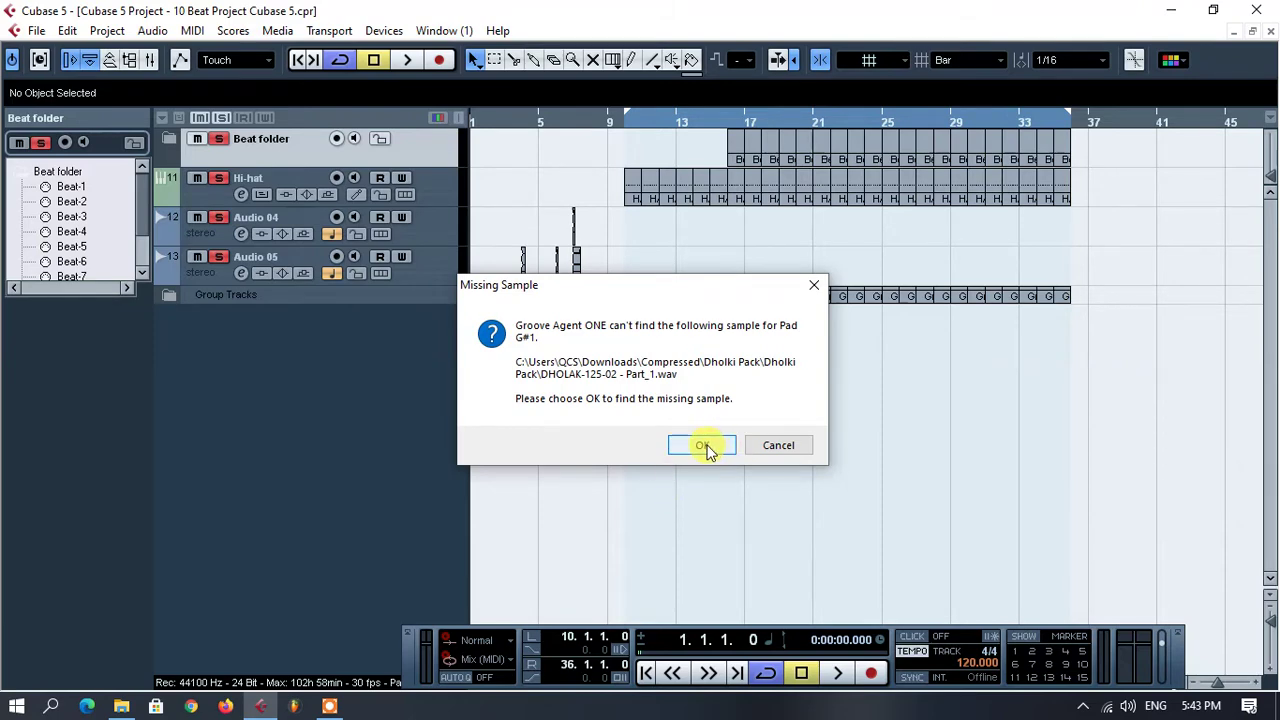
- Skip Pad G#1's missing sample and relink Pad A1 to DHOLAK-125 CT from the desktop folder 10 Beat Project Cubase 5 > Audio
{"action": "left_click", "coordinate": [703, 446]}
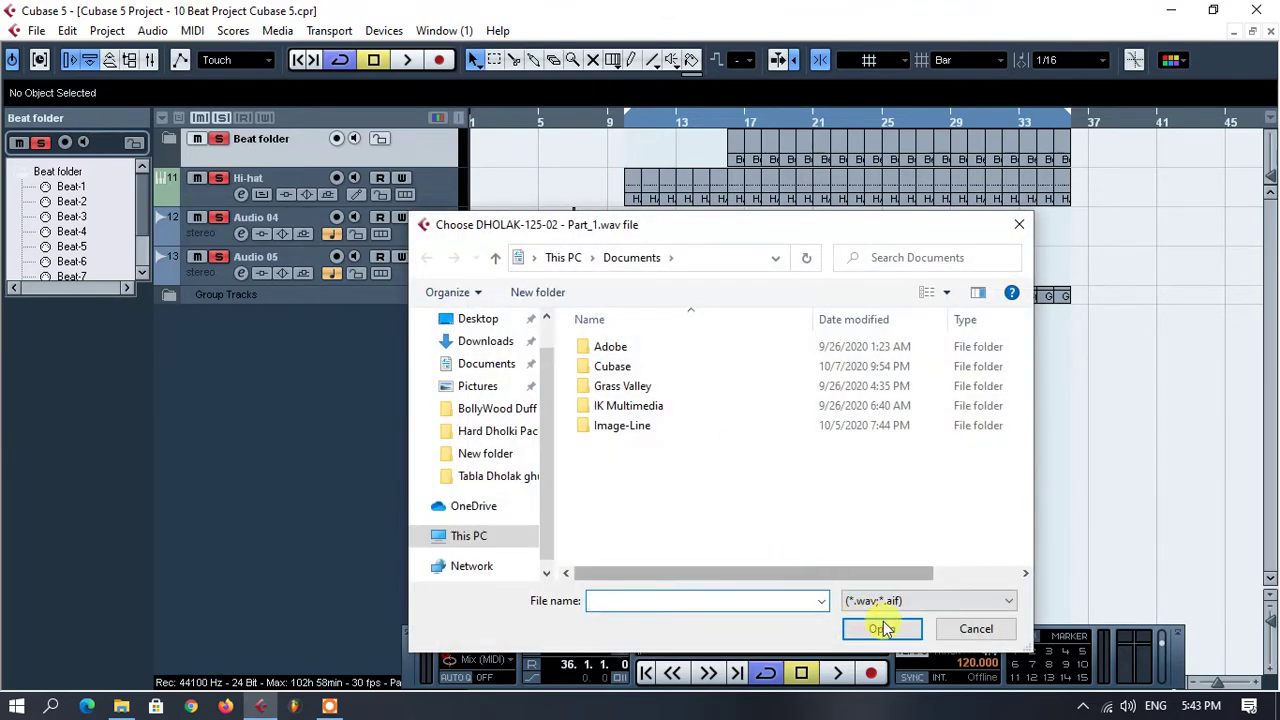
{"action": "left_click", "coordinate": [956, 637]}
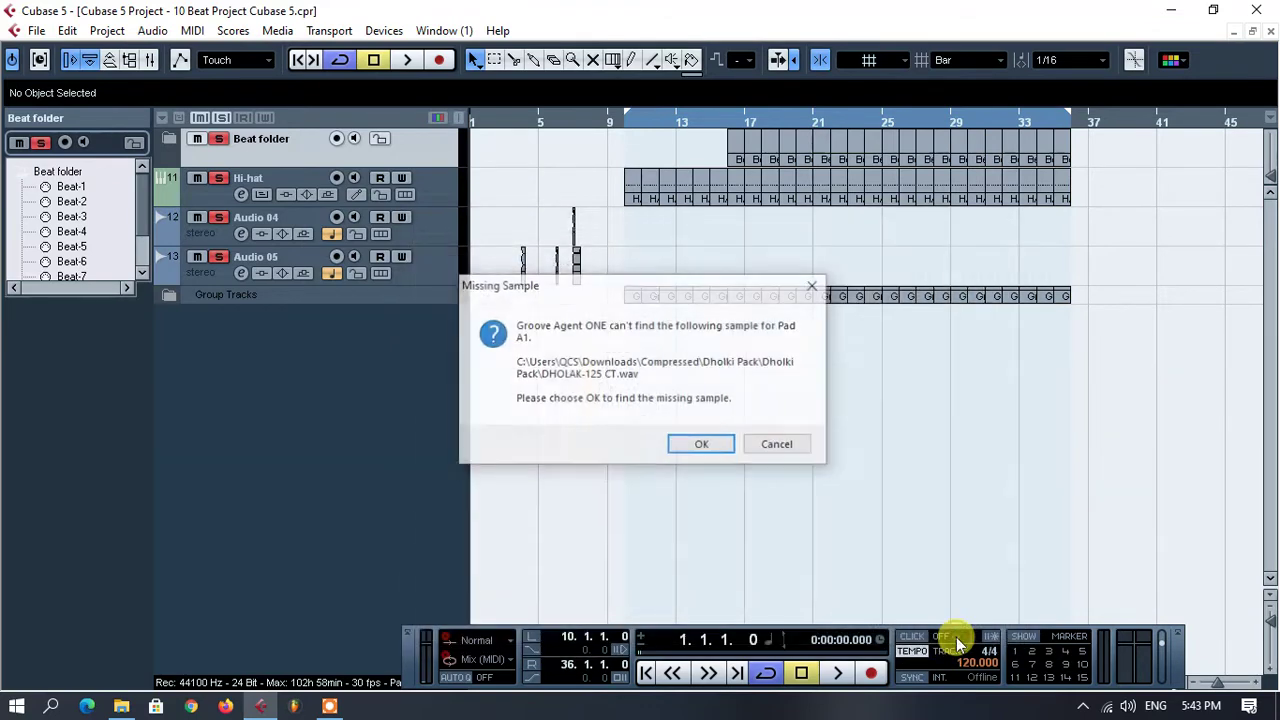
{"action": "left_click", "coordinate": [703, 449]}
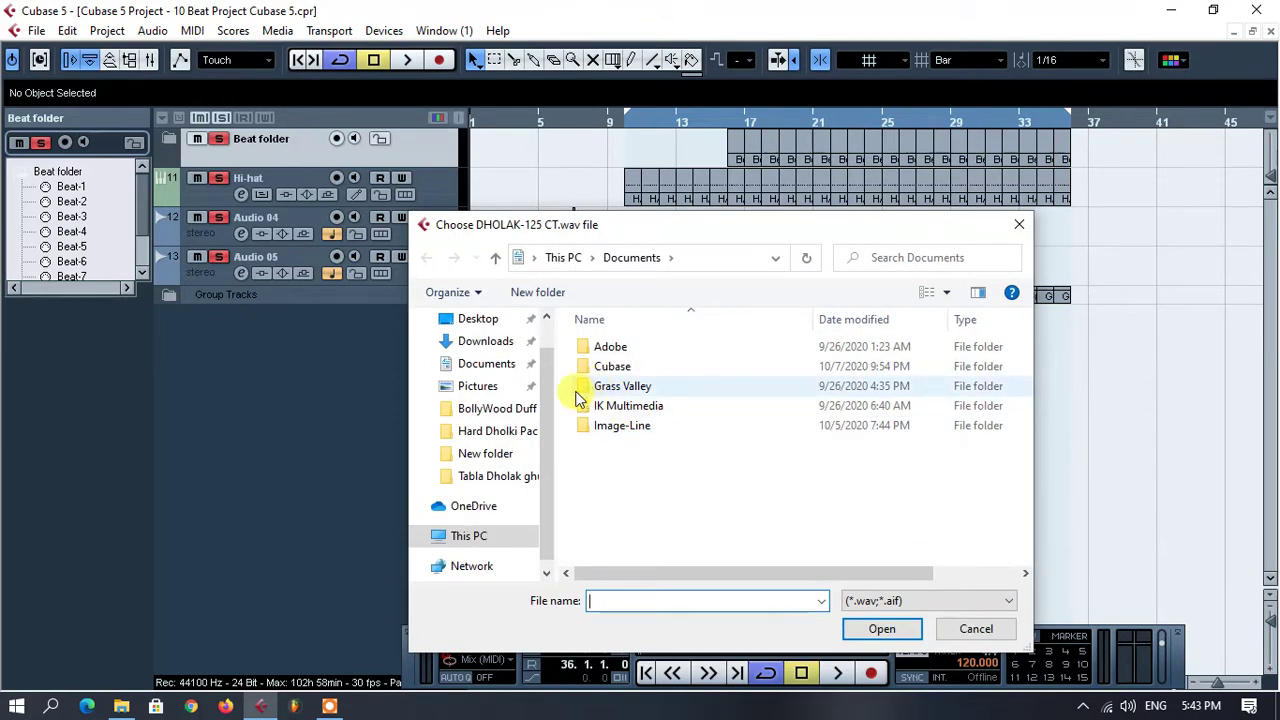
{"action": "left_click", "coordinate": [478, 326]}
{"action": "double_click", "coordinate": [632, 378]}
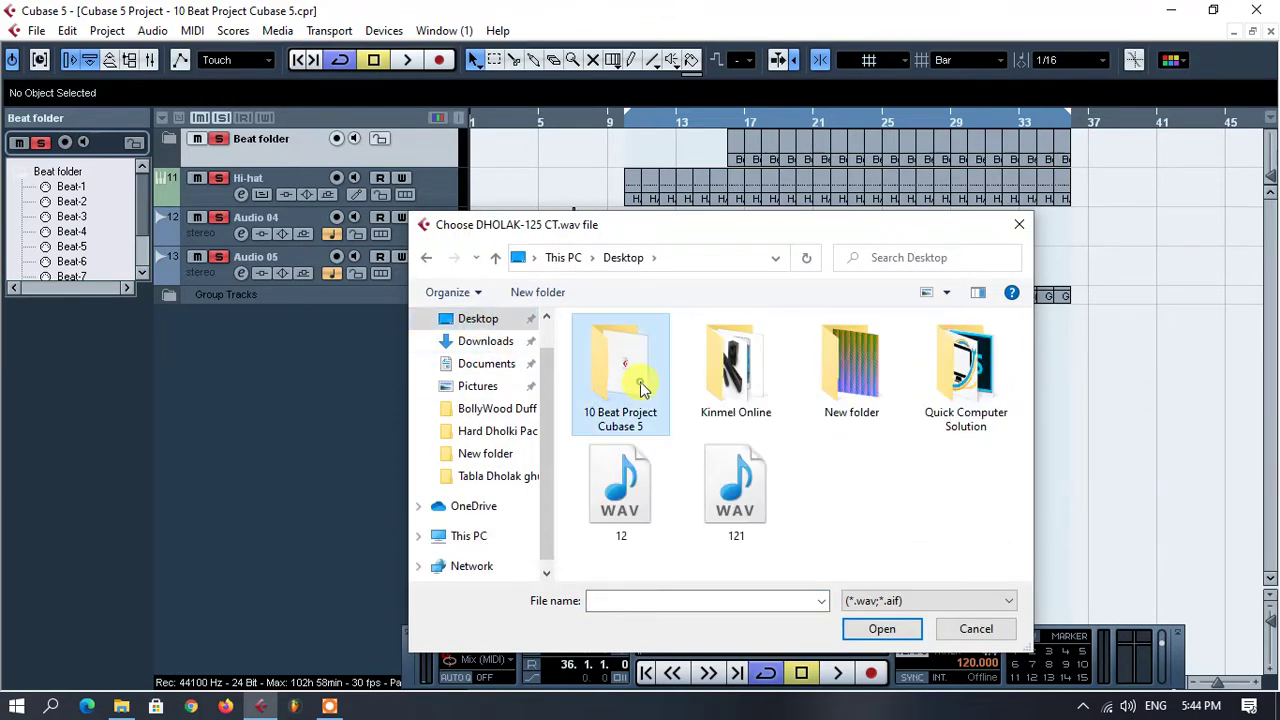
{"action": "double_click", "coordinate": [612, 349]}
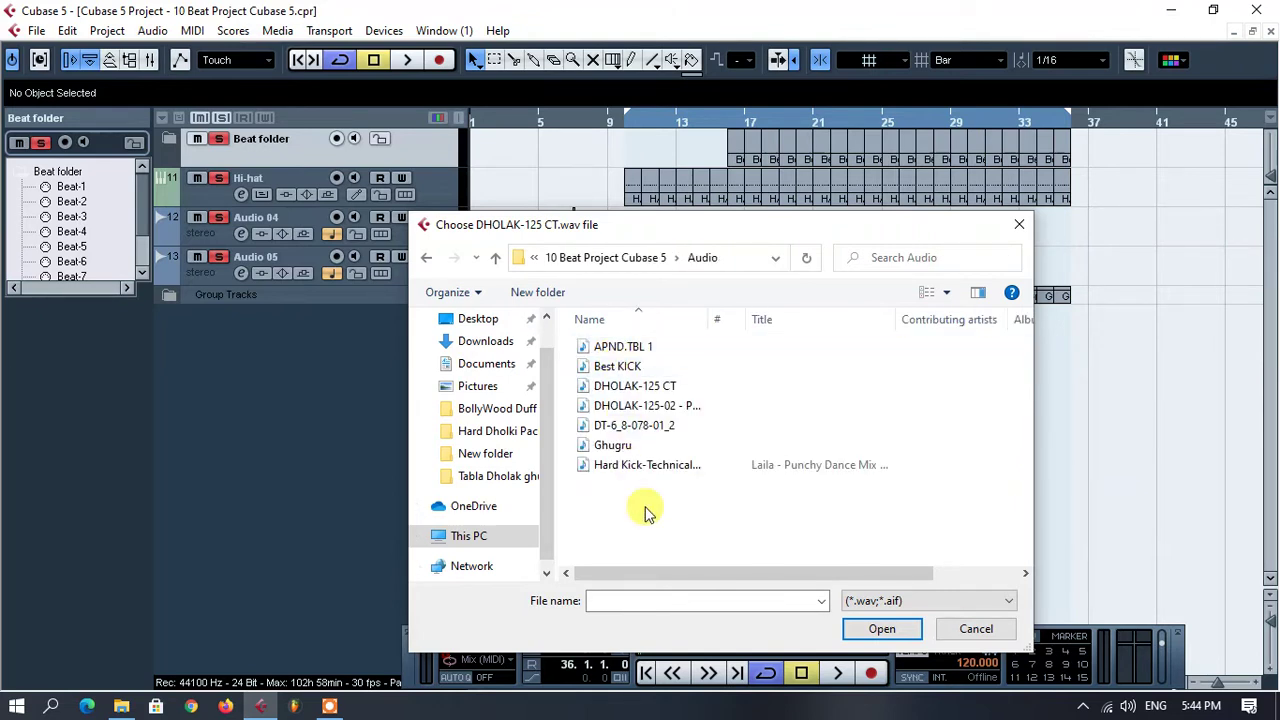
{"action": "left_click", "coordinate": [665, 388]}
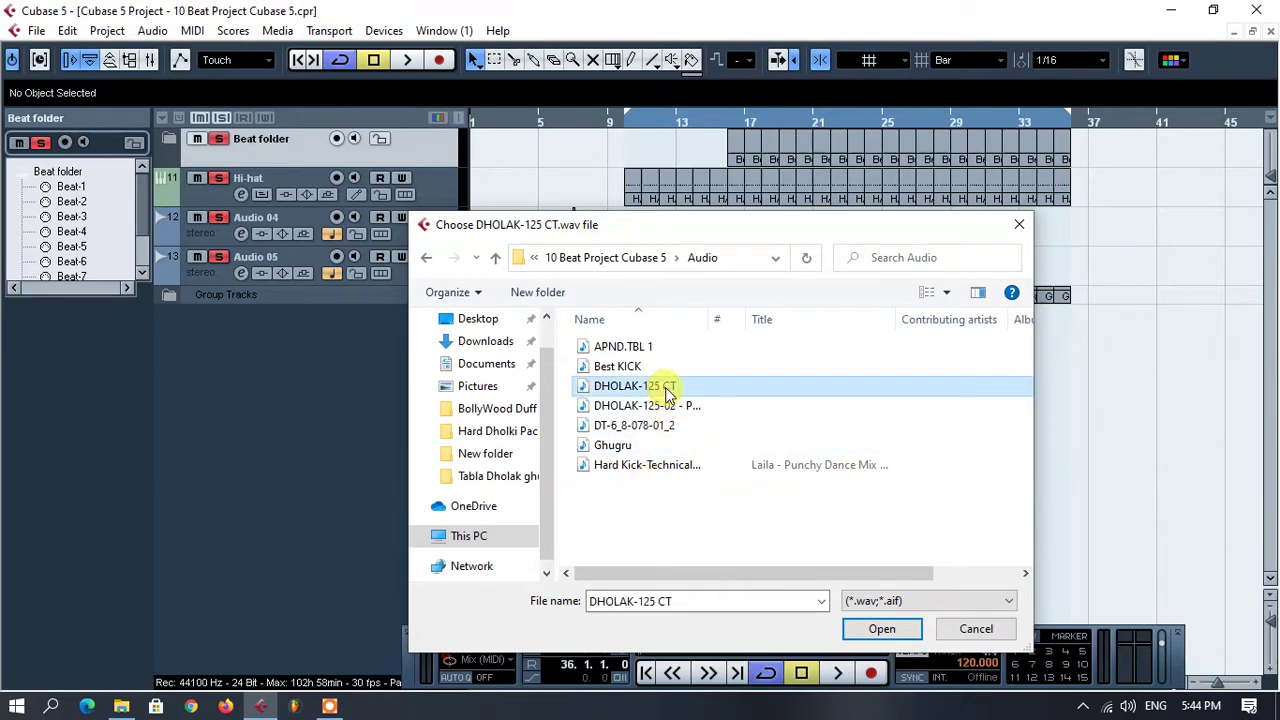
{"action": "left_click", "coordinate": [882, 628]}
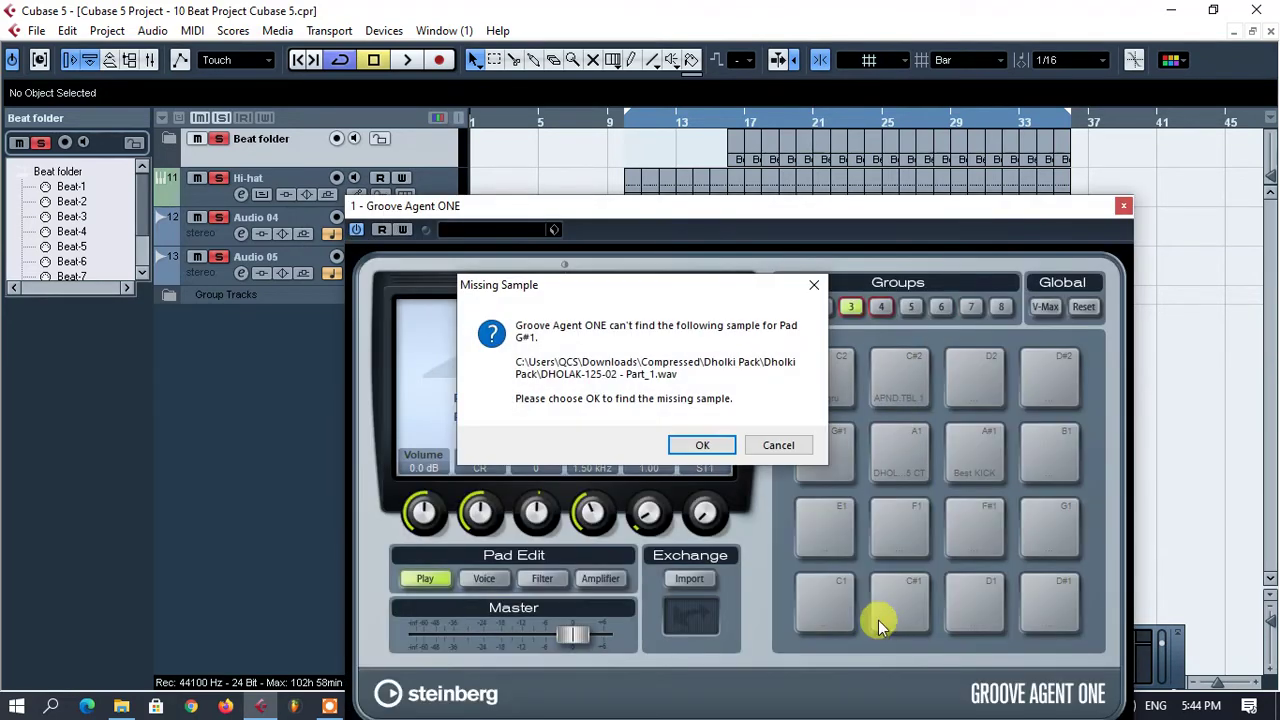
- Relink Pad G#1's missing sample to DHOLAK-125-02 - Part_1 in the project's Audio folder
{"action": "left_click", "coordinate": [705, 445]}
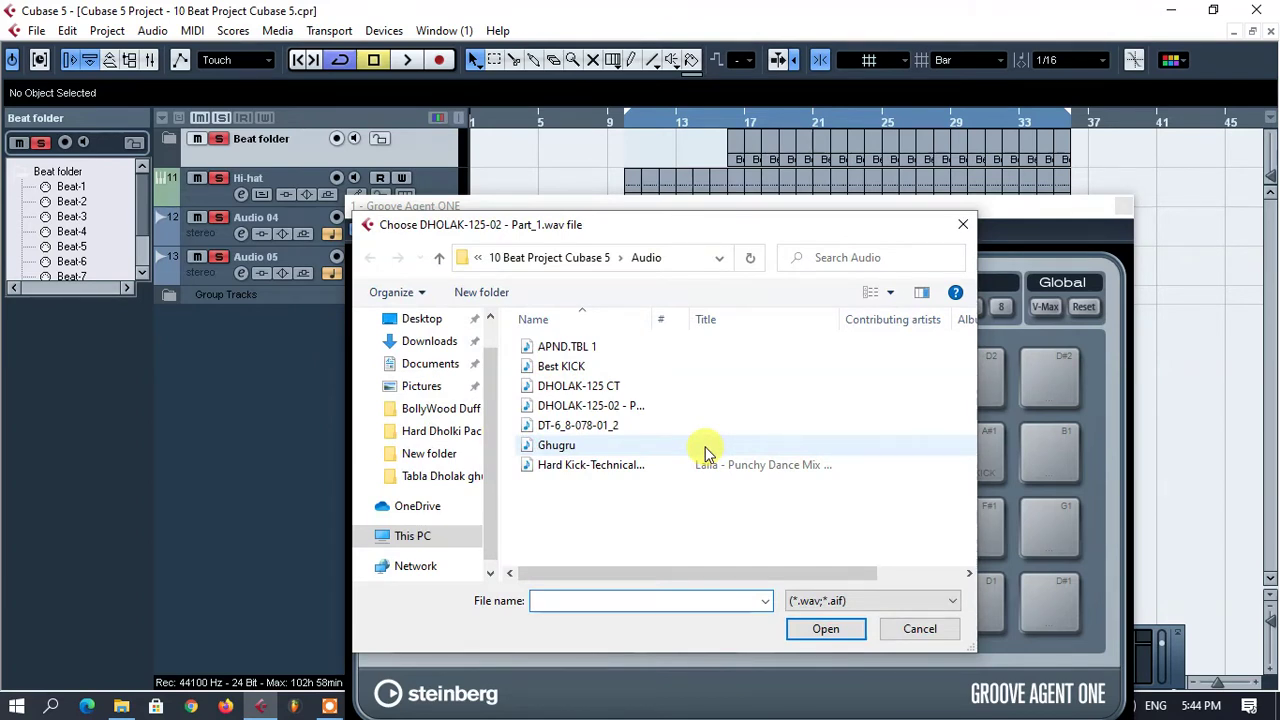
{"action": "left_click", "coordinate": [628, 409]}
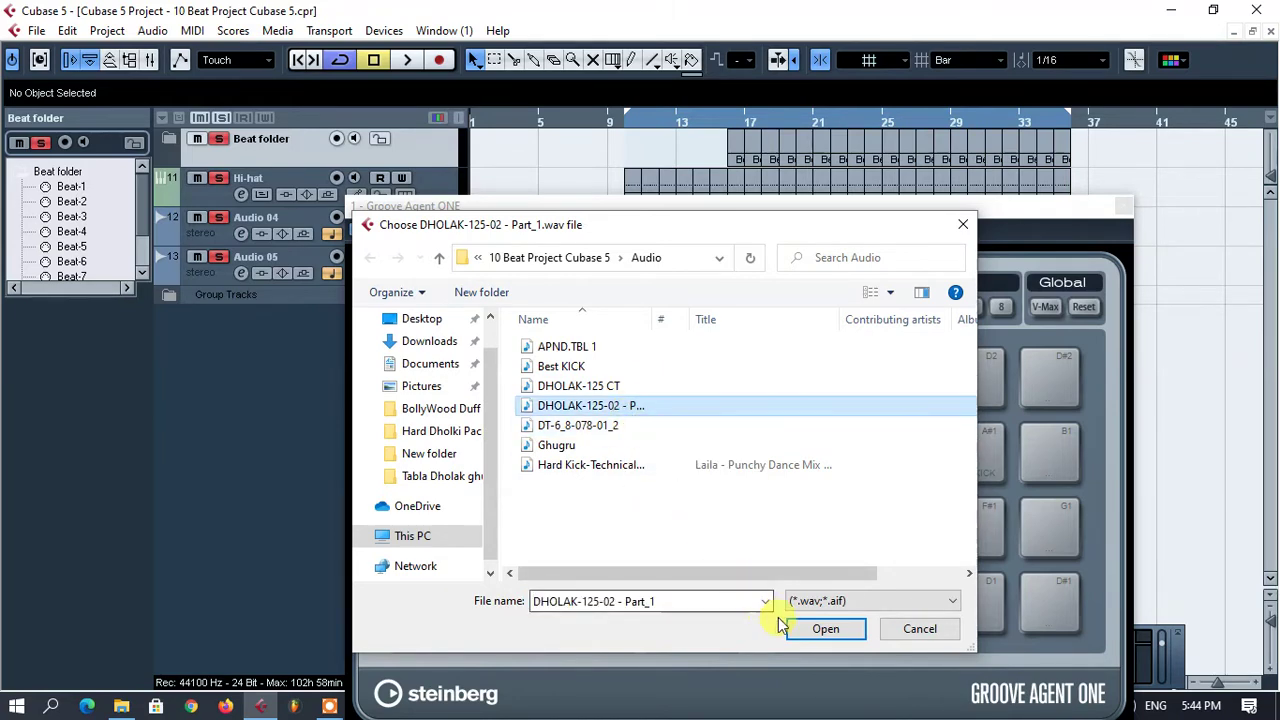
{"action": "left_click", "coordinate": [814, 636]}
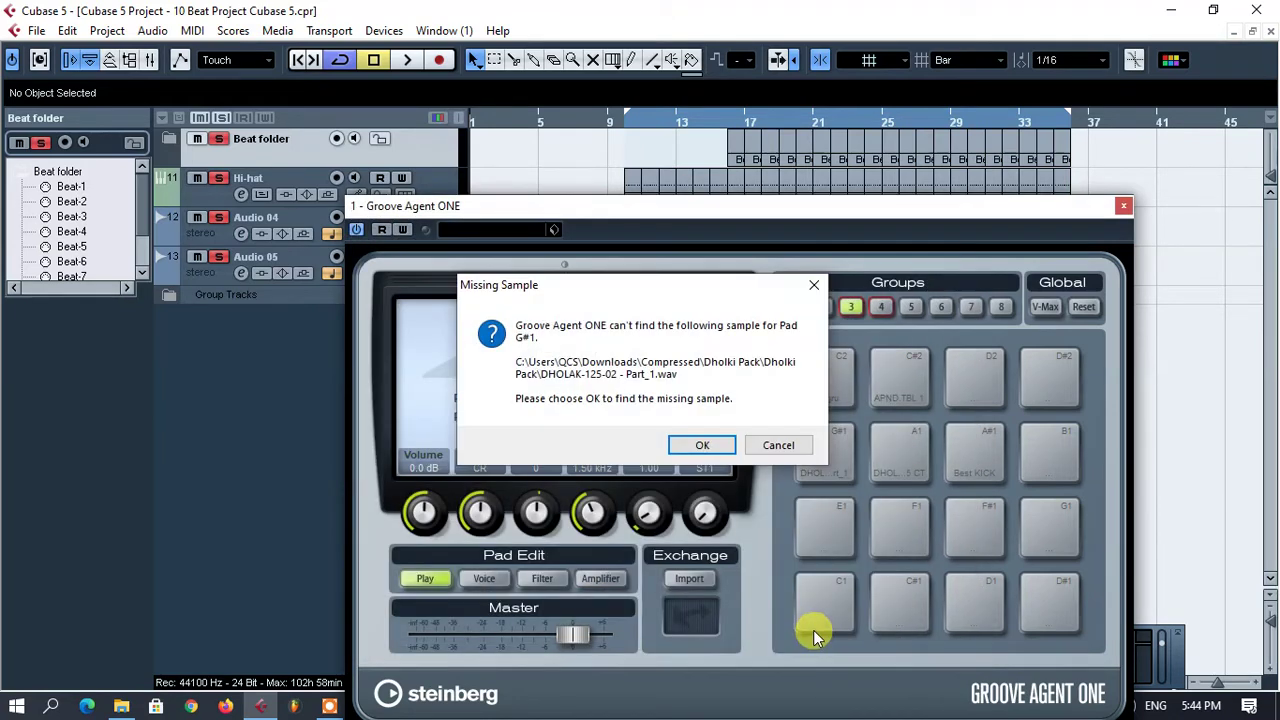
- Resolve the two repeated missing-sample requests for Pad G#1 with DHOLAK-125-02 - Part_1 from the same Audio folder
{"action": "left_click", "coordinate": [703, 446]}
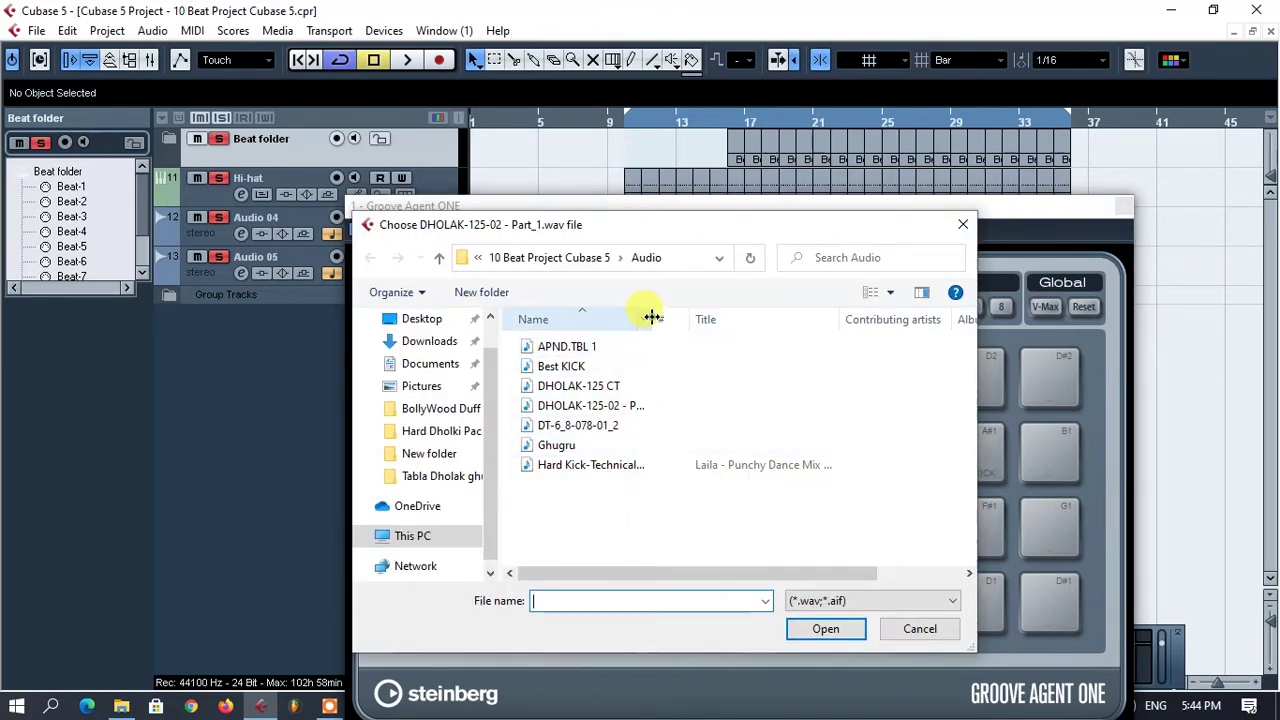
{"action": "left_click_drag", "start_coordinate": [652, 317], "coordinate": [786, 326]}
{"action": "left_click", "coordinate": [655, 406]}
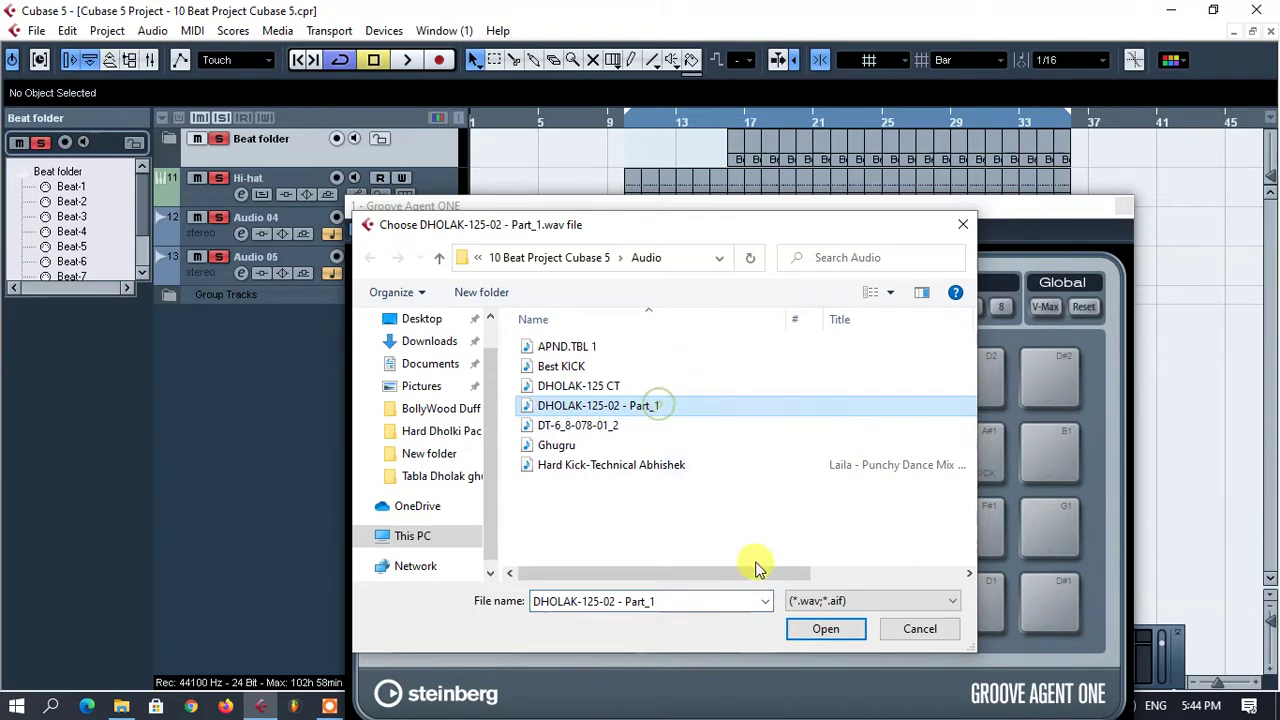
{"action": "left_click", "coordinate": [814, 627]}
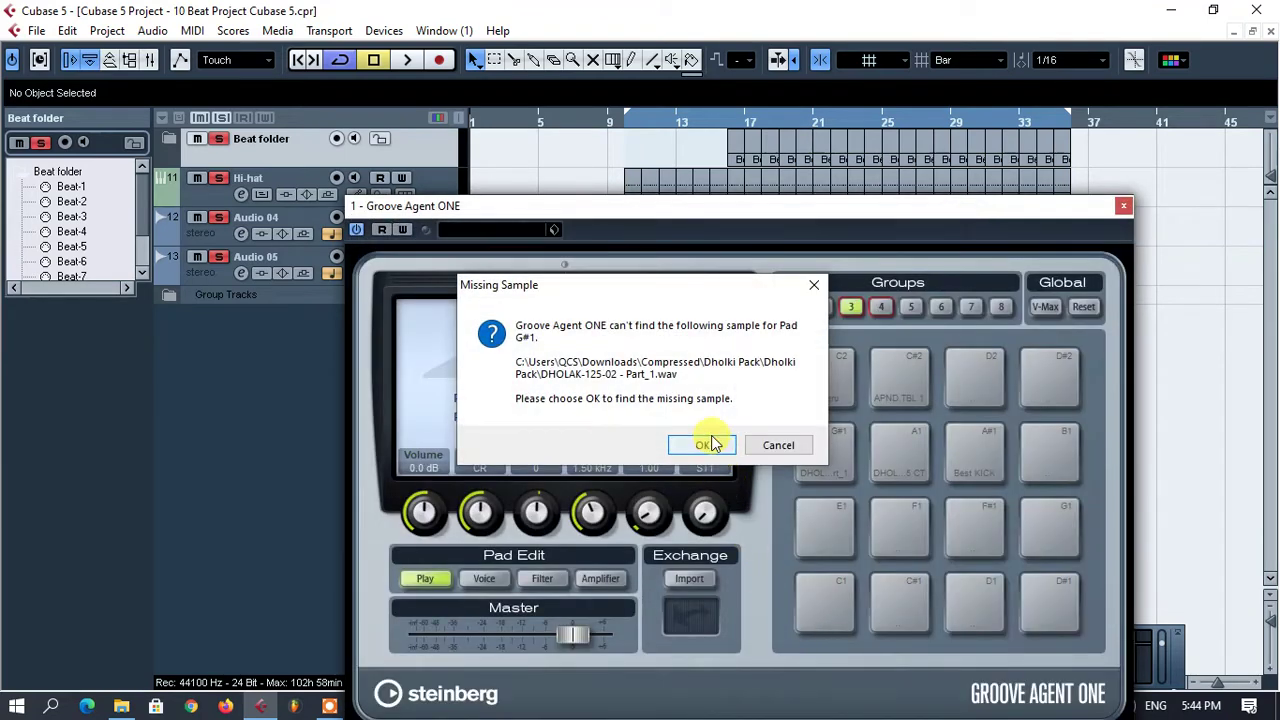
{"action": "left_click", "coordinate": [704, 443]}
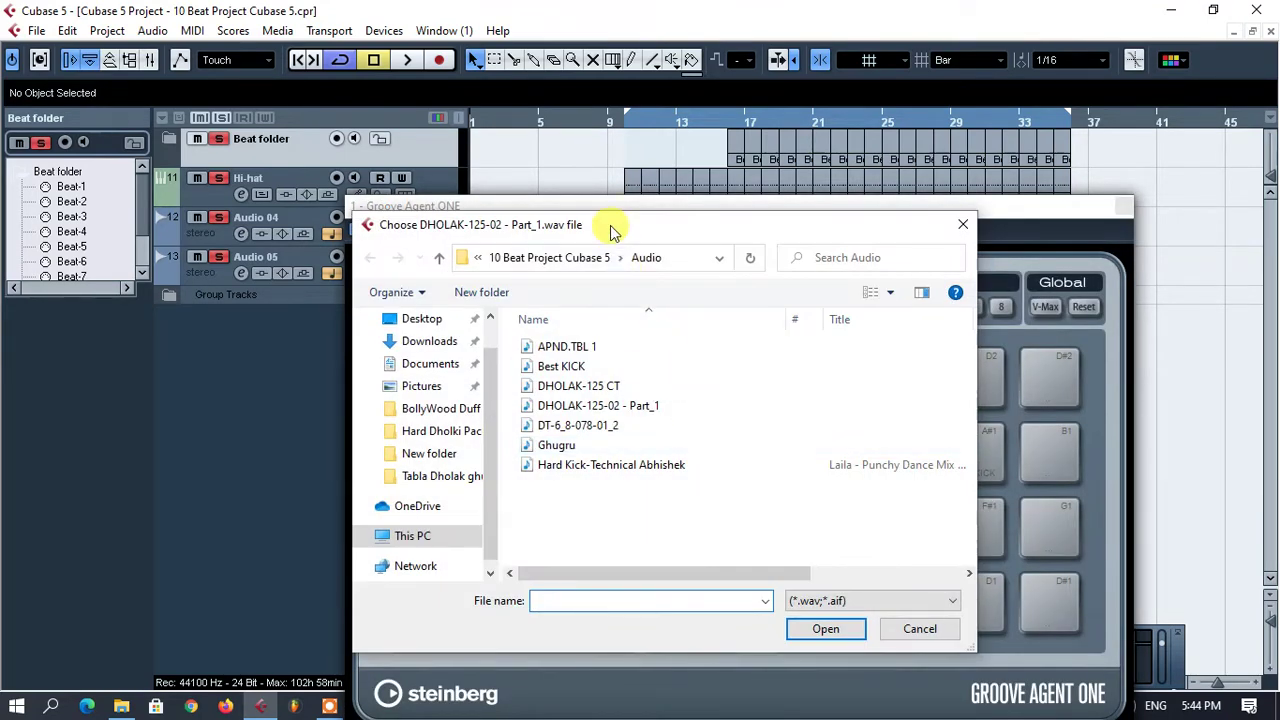
{"action": "left_click_drag", "start_coordinate": [613, 230], "coordinate": [620, 256]}
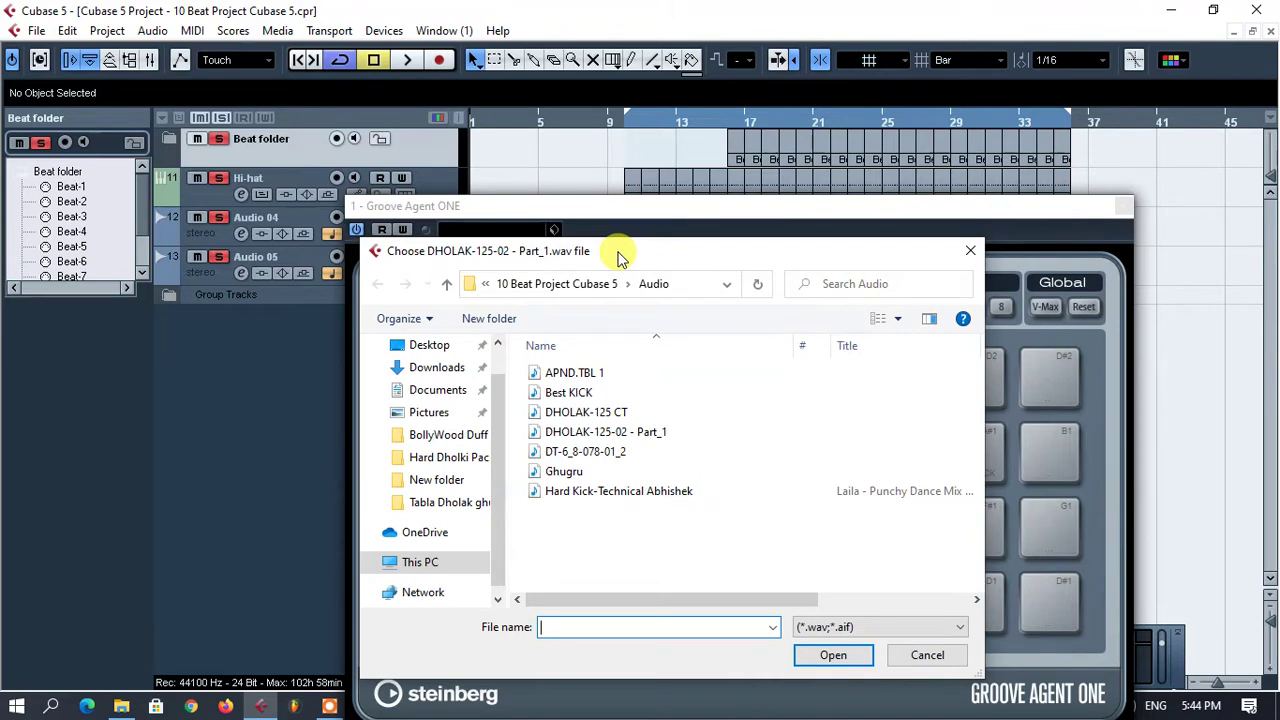
{"action": "double_click", "coordinate": [628, 441]}
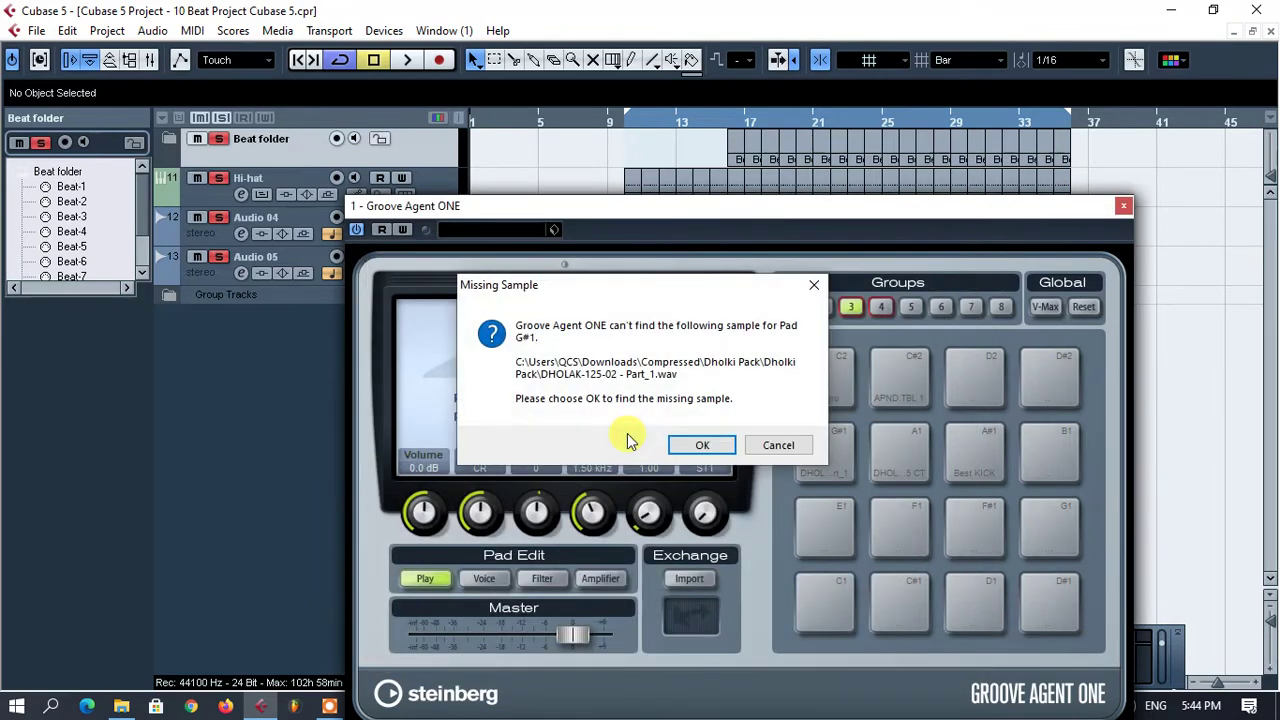
- For the next Pad G#1 request, browse to Software Collection (D:) > Music Production File > Wave OR MP3 > Dholki Pack
{"action": "left_click", "coordinate": [702, 448]}
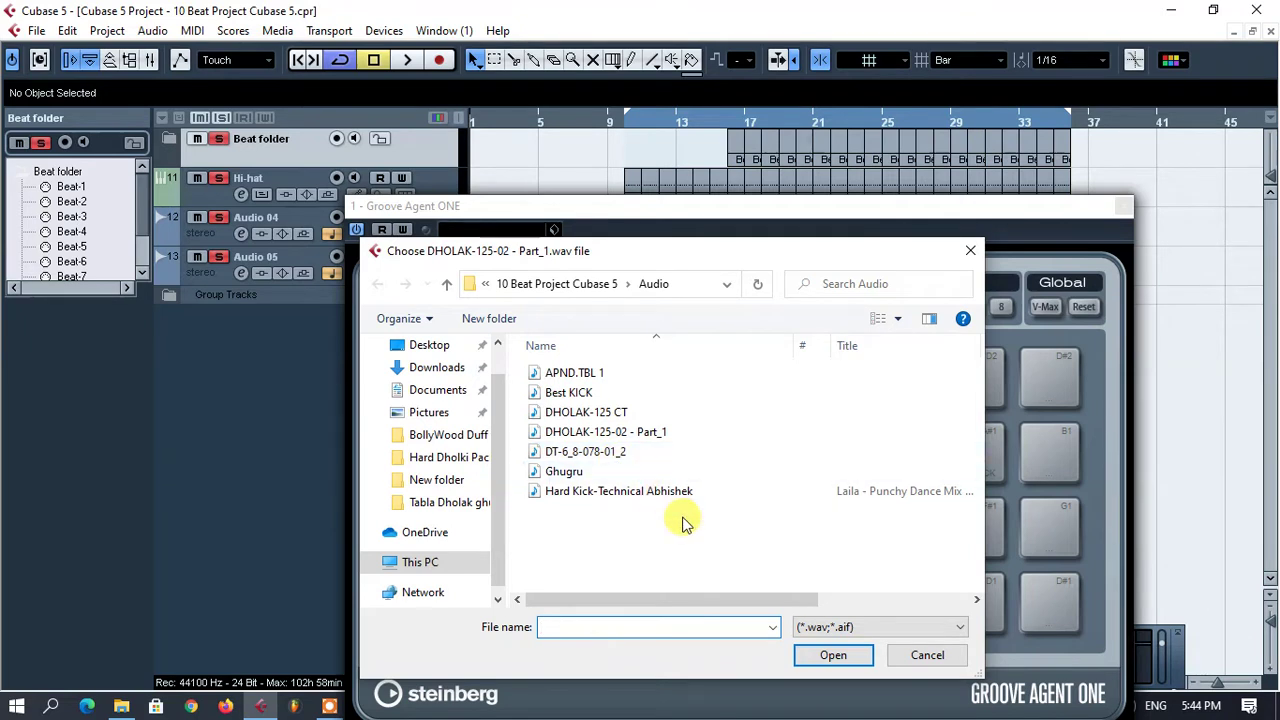
{"action": "left_click", "coordinate": [448, 368]}
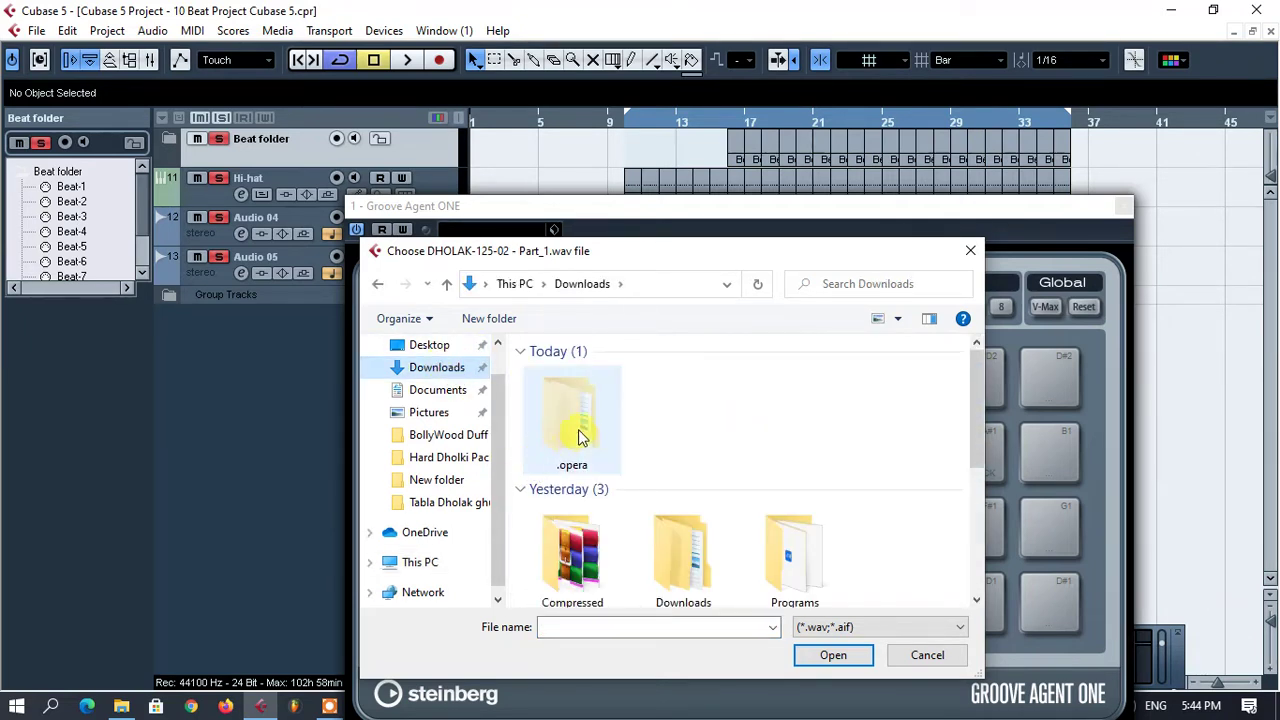
{"action": "left_click", "coordinate": [670, 585]}
{"action": "scroll", "coordinate": [674, 573], "scroll_direction": "down", "scroll_amount": 2}
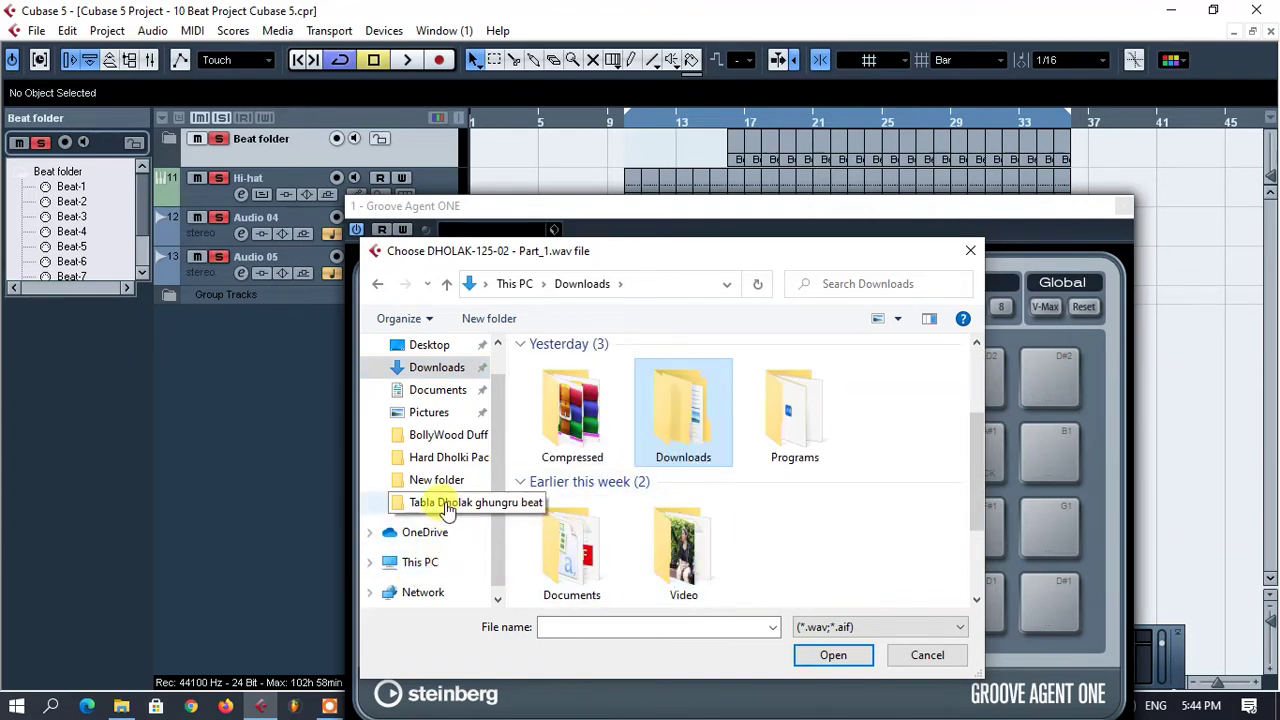
{"action": "left_click", "coordinate": [425, 564]}
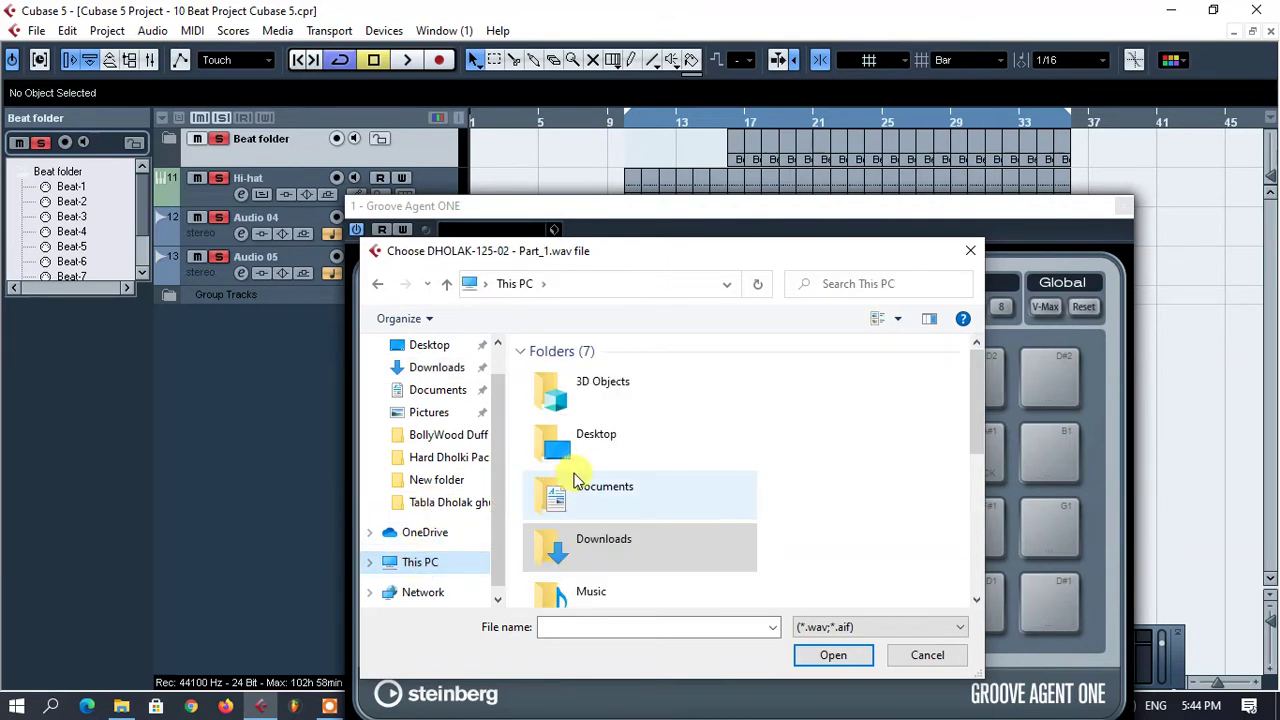
{"action": "scroll", "coordinate": [620, 541], "scroll_direction": "down", "scroll_amount": 3}
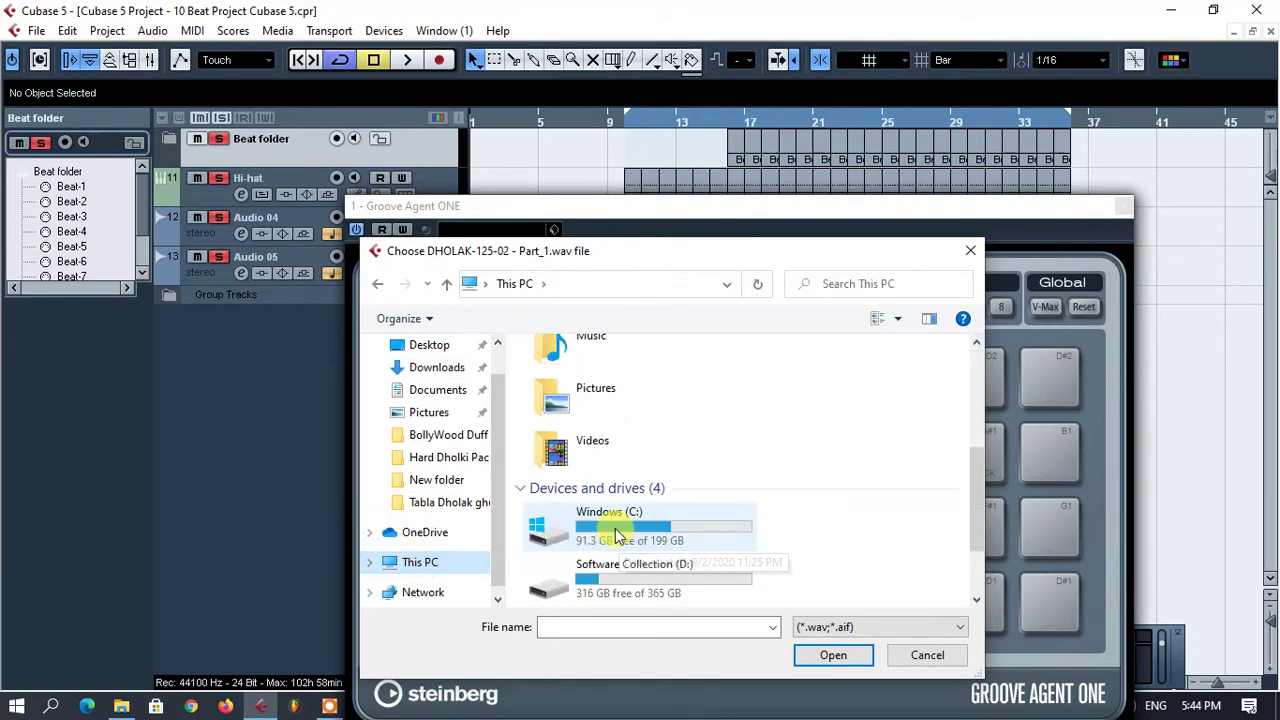
{"action": "double_click", "coordinate": [640, 572]}
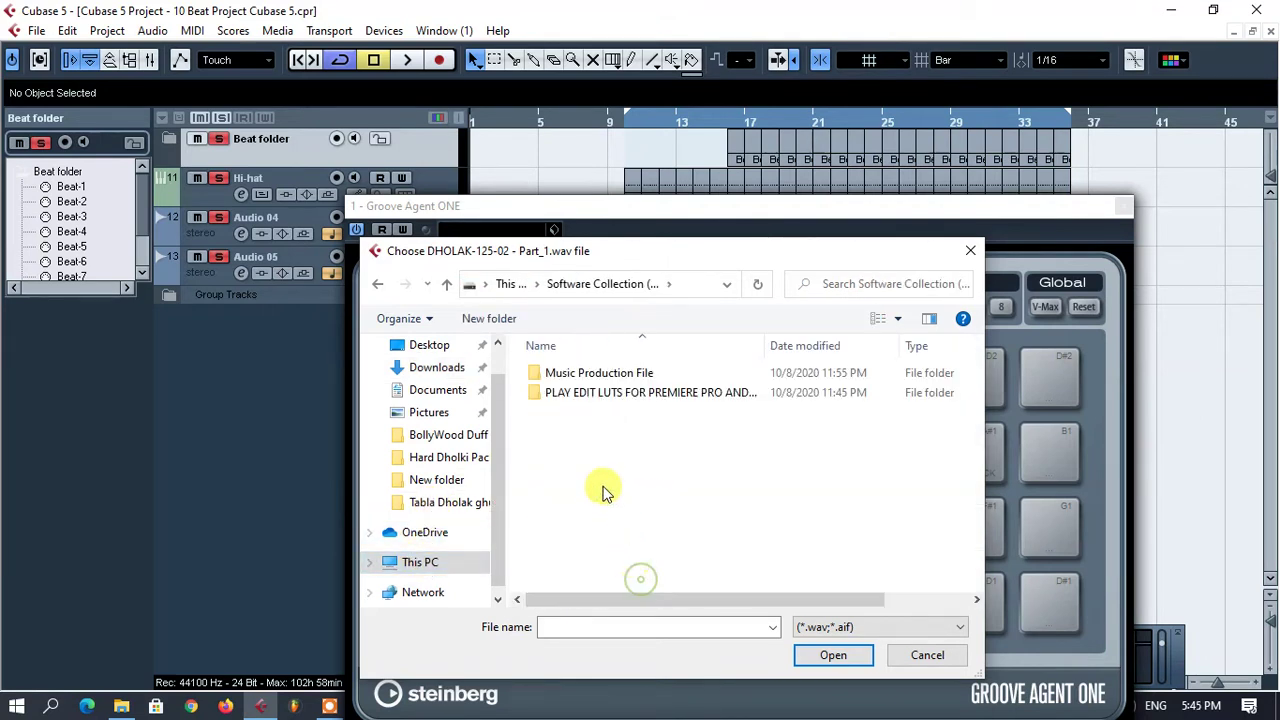
{"action": "double_click", "coordinate": [582, 374]}
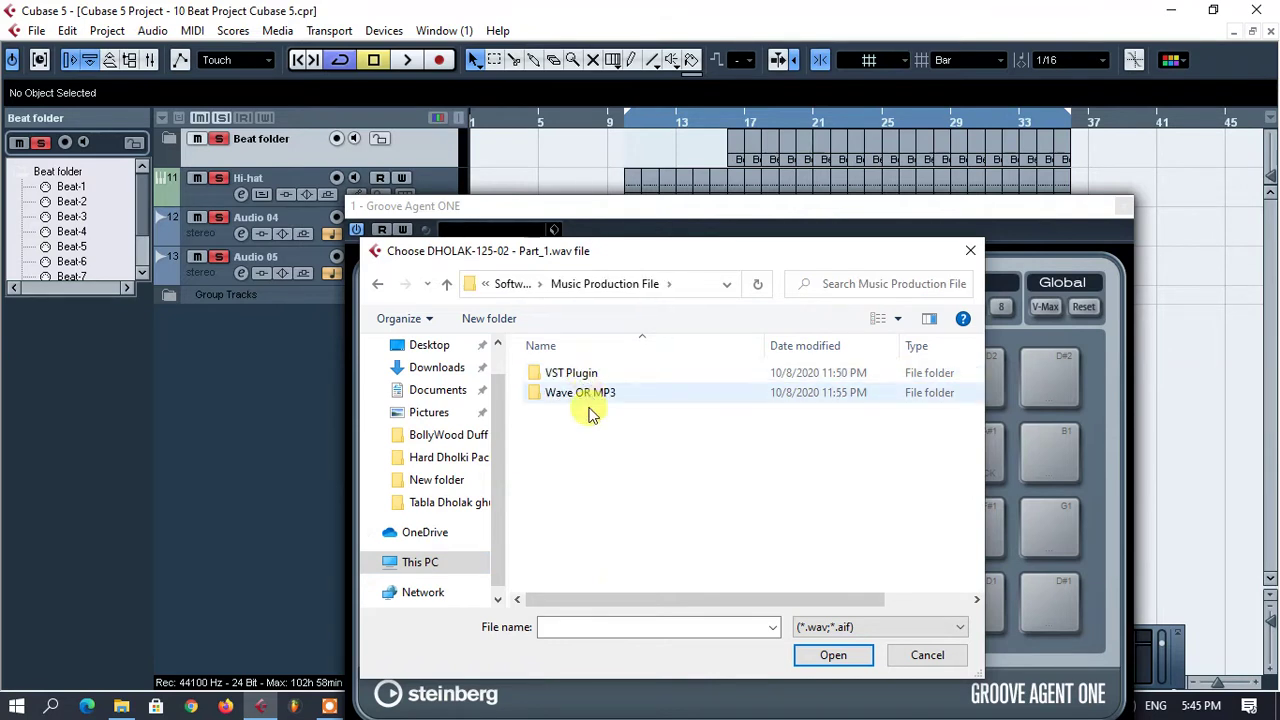
{"action": "double_click", "coordinate": [594, 392]}
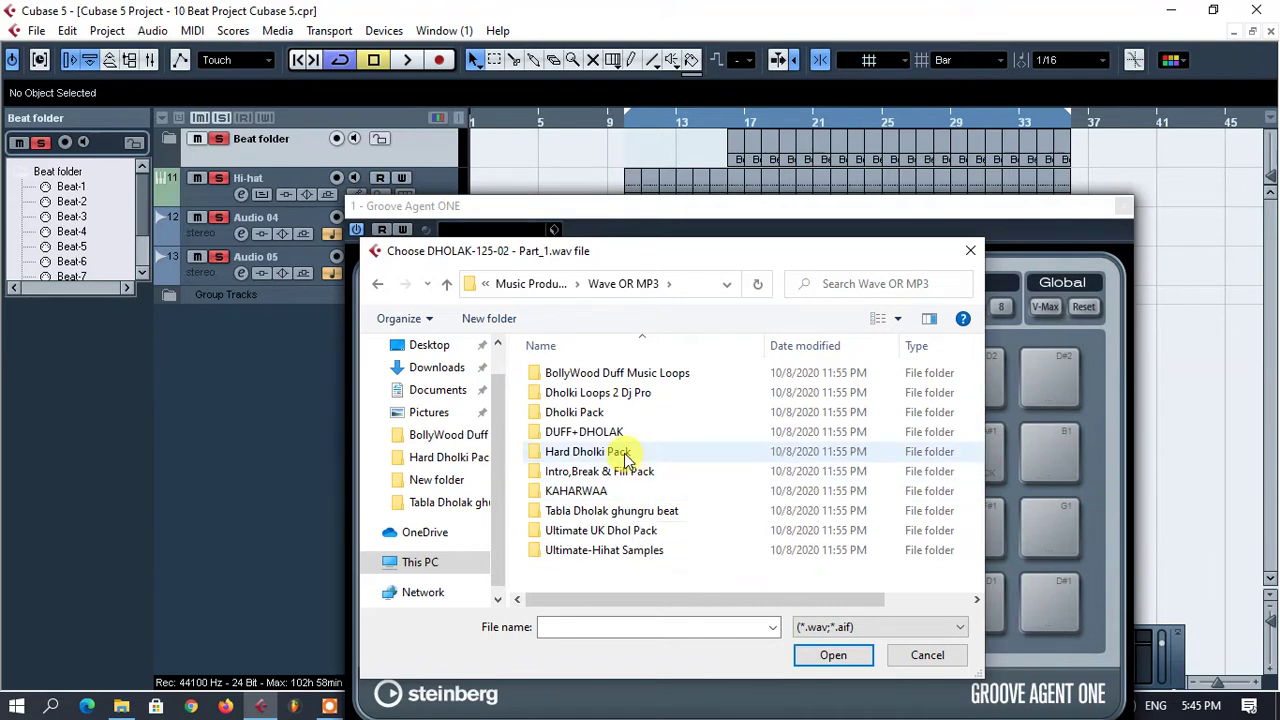
{"action": "double_click", "coordinate": [598, 413]}
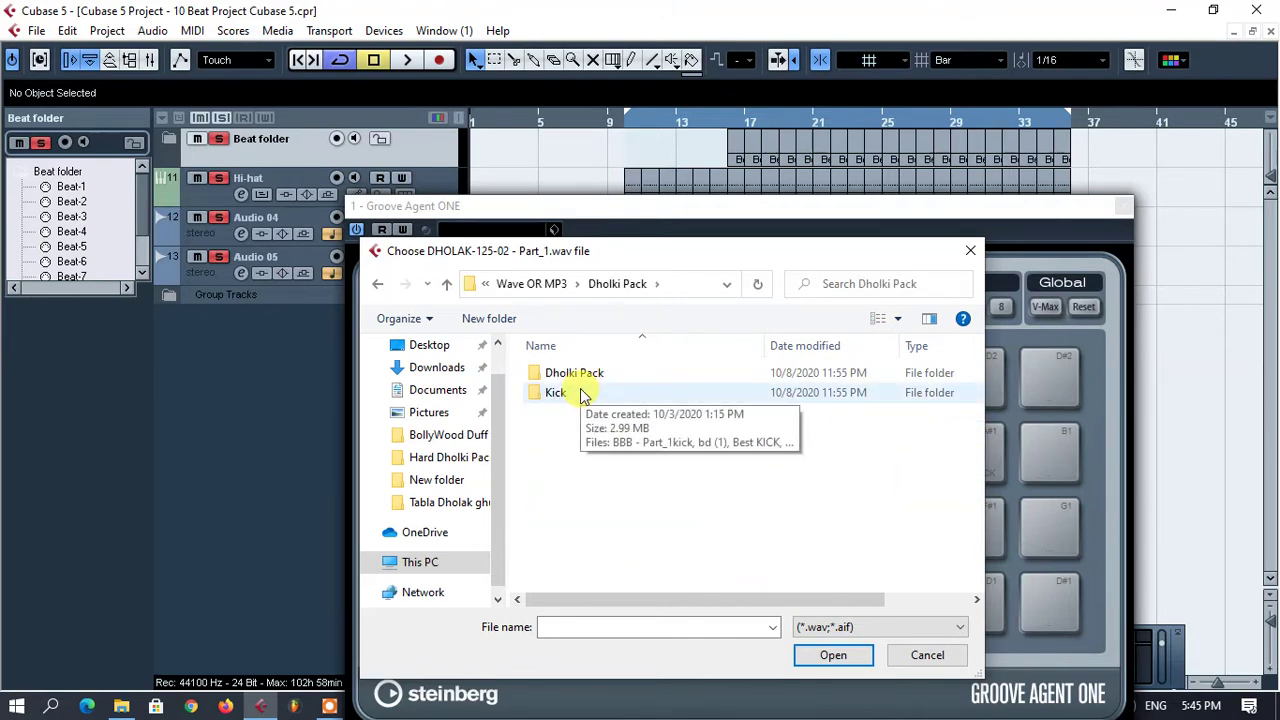
{"action": "double_click", "coordinate": [586, 394]}
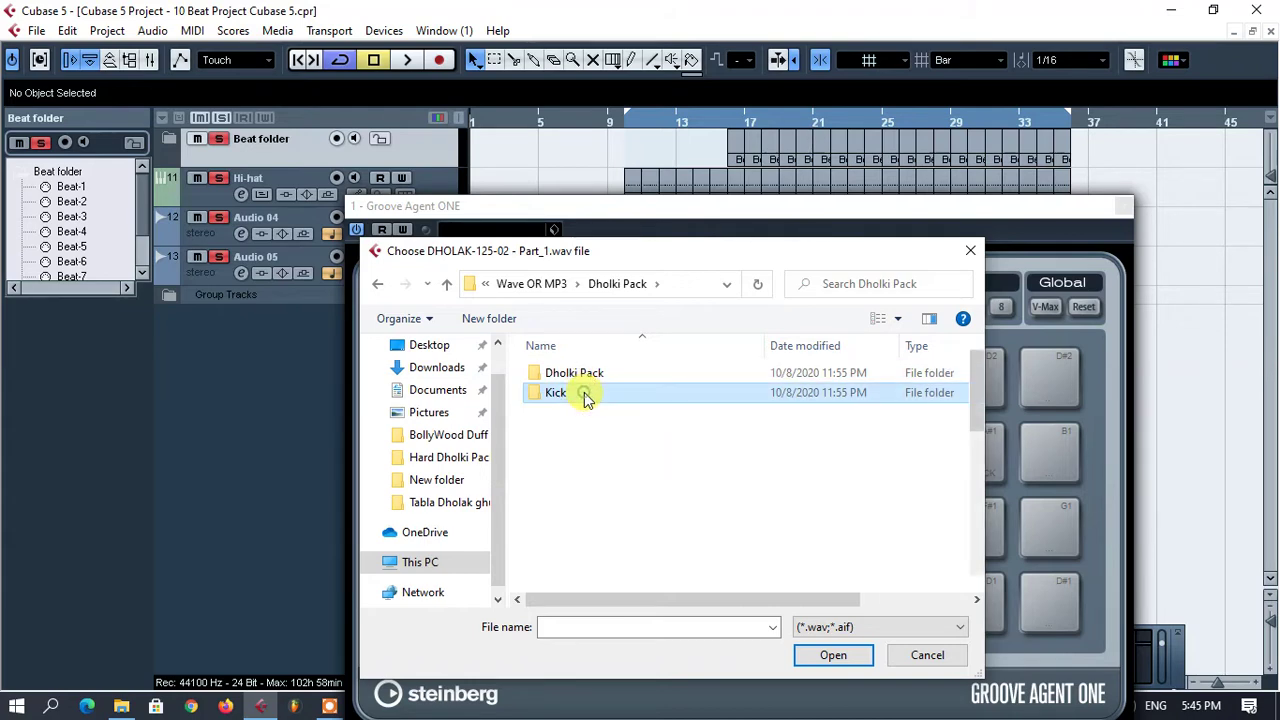
{"action": "scroll", "coordinate": [610, 495], "scroll_direction": "down", "scroll_amount": 9}
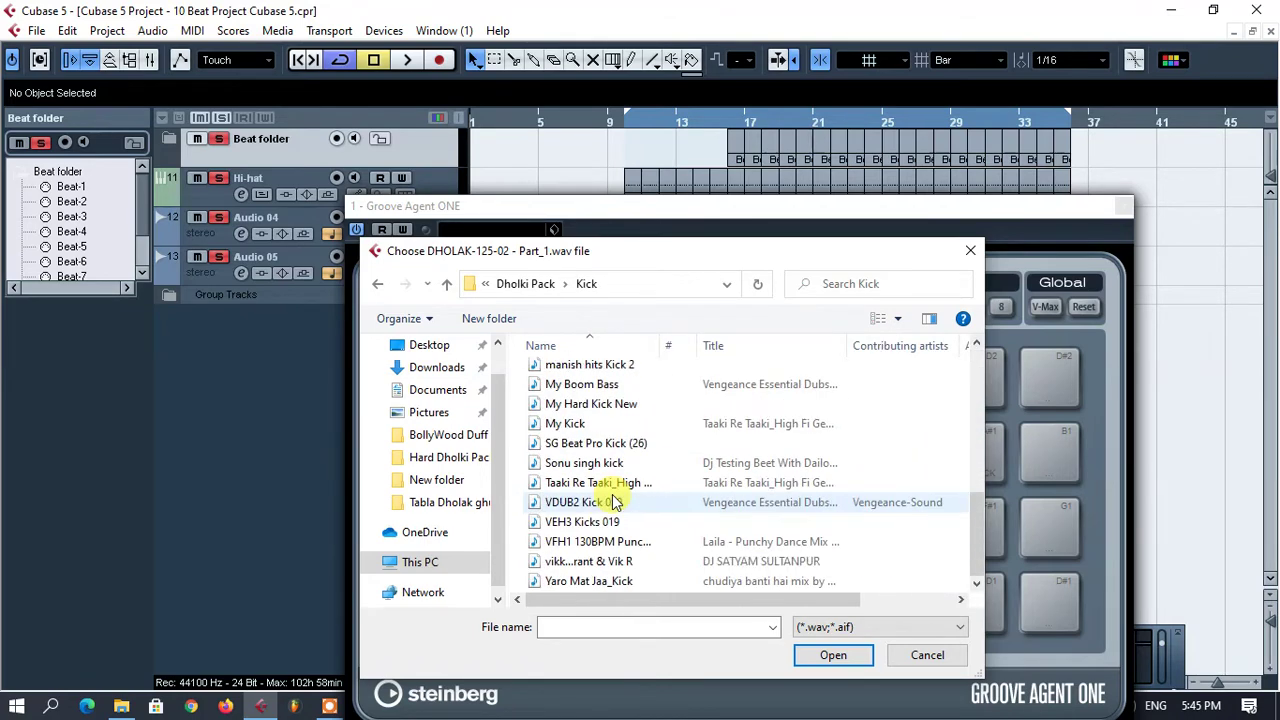
{"action": "left_click", "coordinate": [447, 285]}
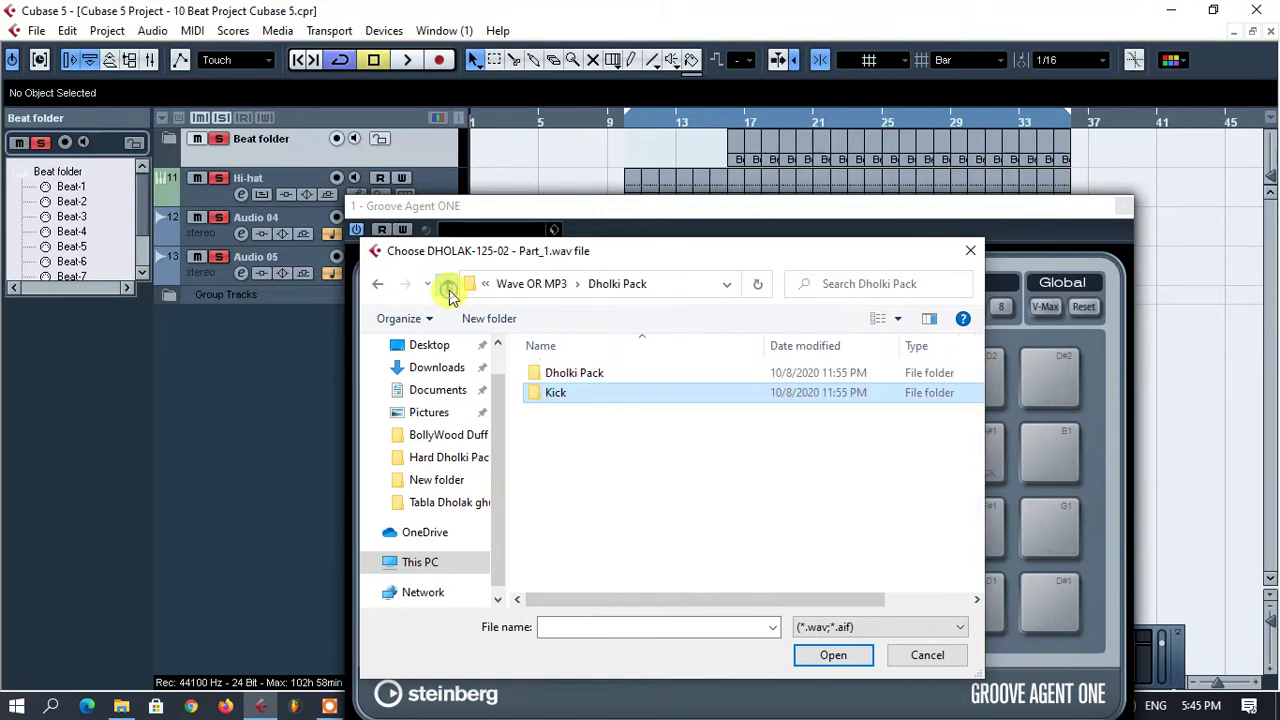
- Relink Pad G#1's missing sample to DHOLAK-125-02 - Part_1 in the Dholki Pack subfolder
{"action": "double_click", "coordinate": [560, 373]}
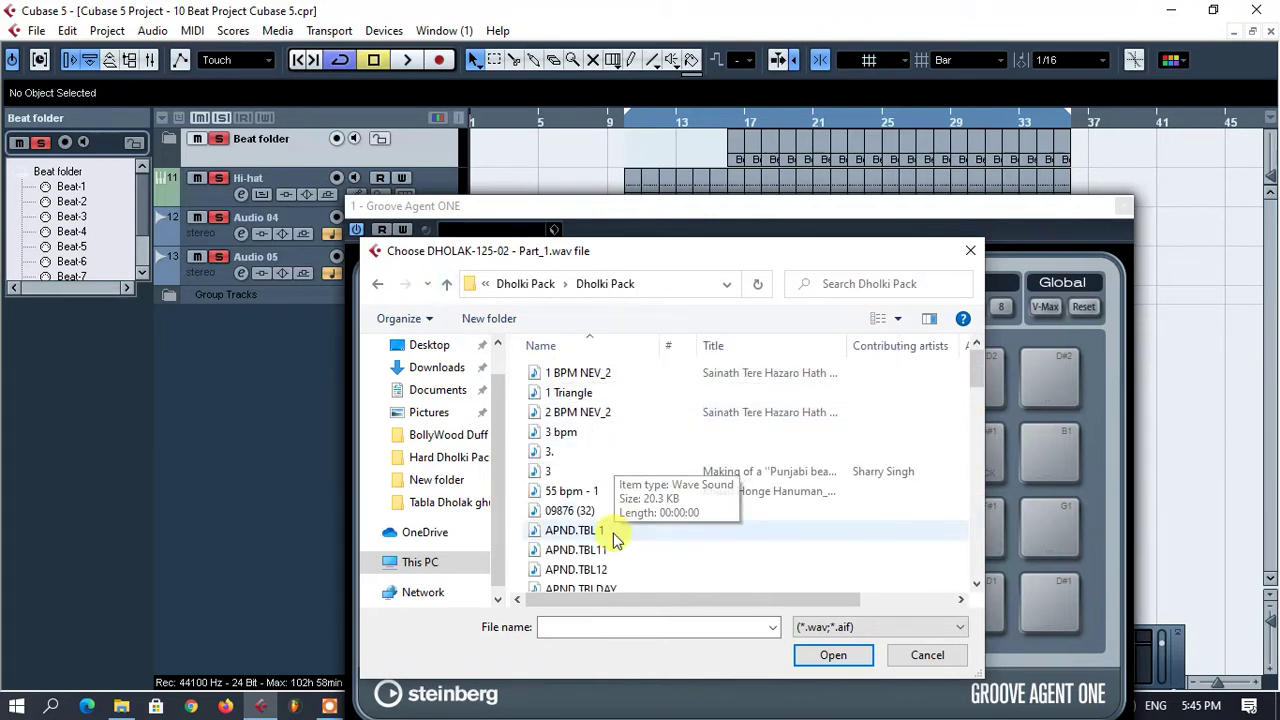
{"action": "scroll", "coordinate": [612, 535], "scroll_direction": "down", "scroll_amount": 3}
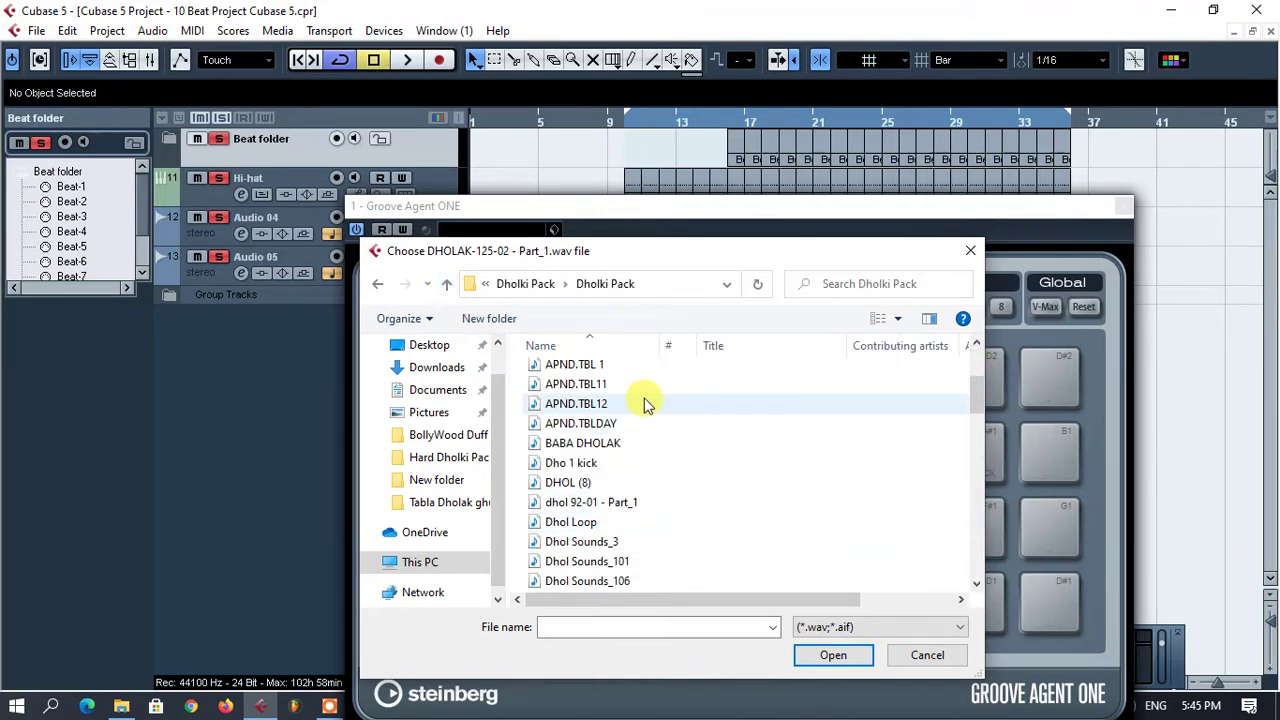
{"action": "scroll", "coordinate": [614, 528], "scroll_direction": "down", "scroll_amount": 3}
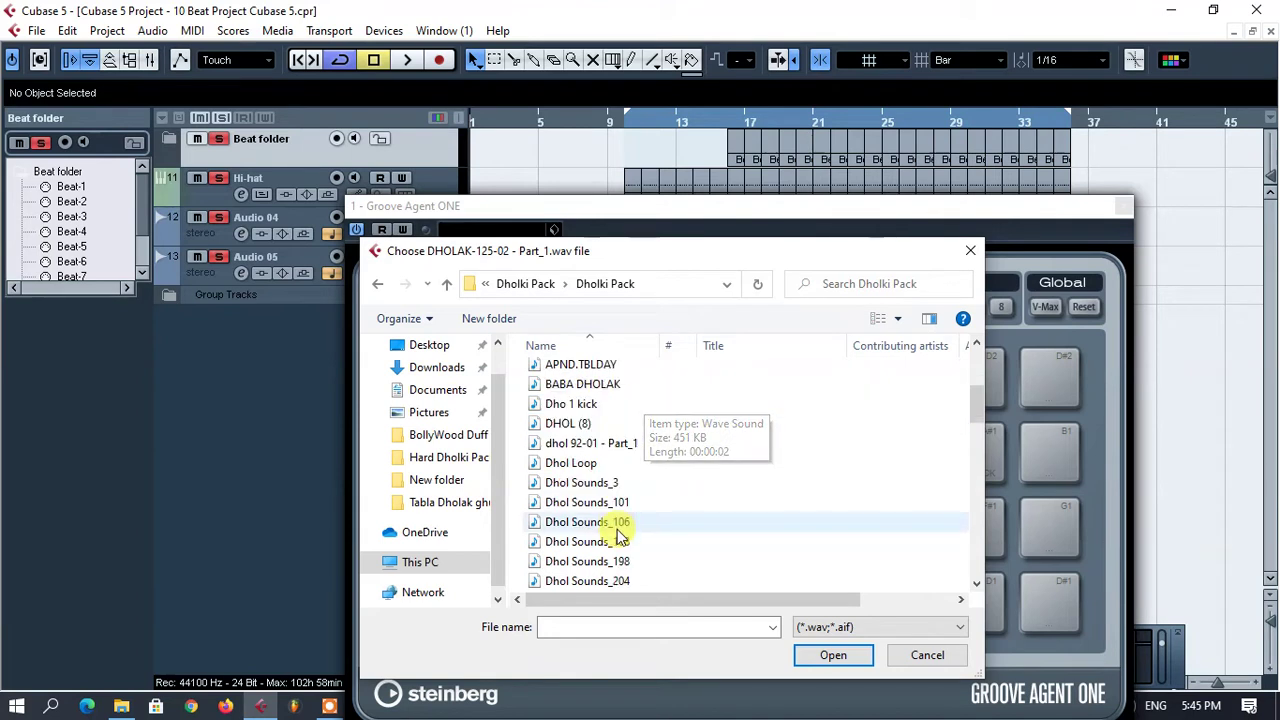
{"action": "scroll", "coordinate": [618, 535], "scroll_direction": "up", "scroll_amount": 1}
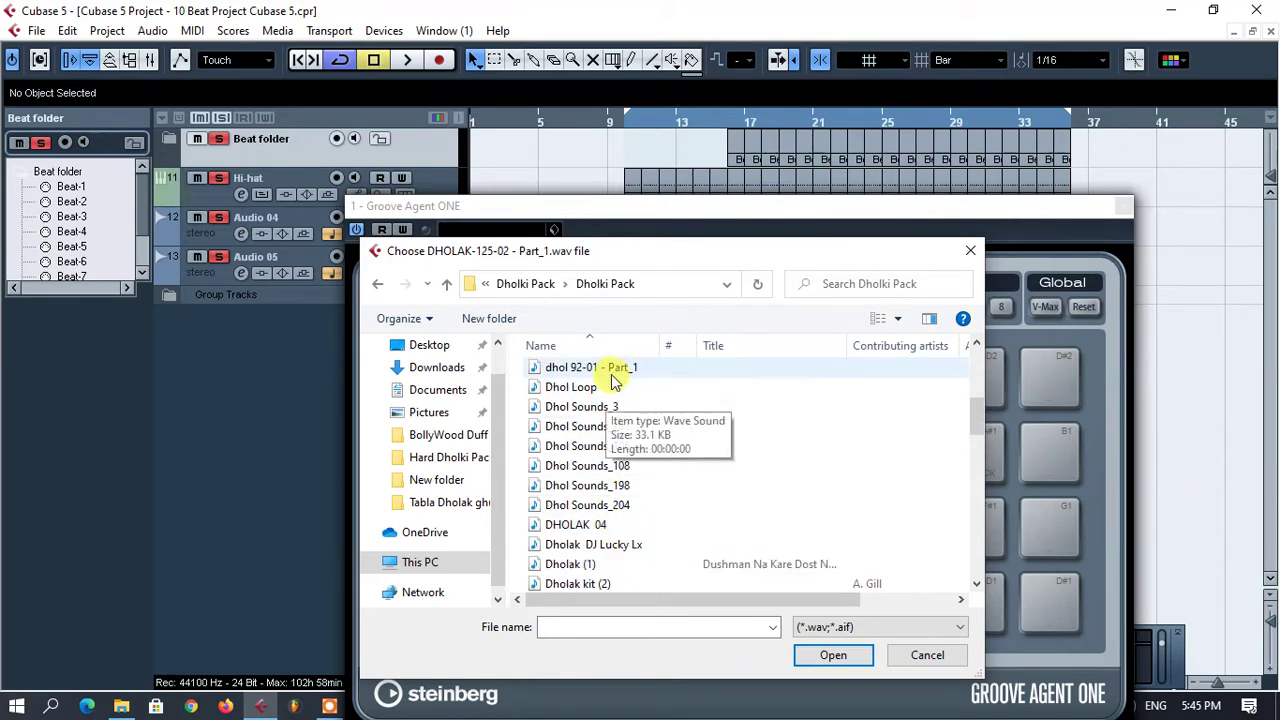
{"action": "scroll", "coordinate": [640, 494], "scroll_direction": "down", "scroll_amount": 2}
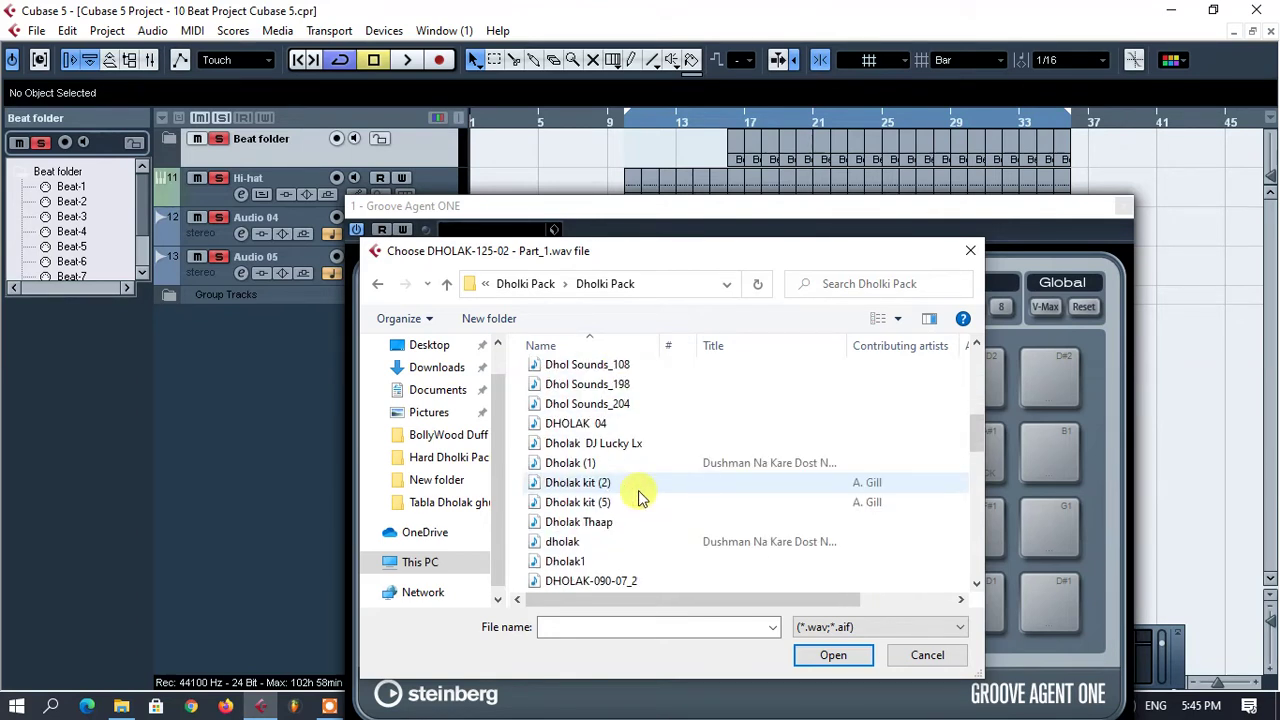
{"action": "scroll", "coordinate": [640, 494], "scroll_direction": "down", "scroll_amount": 2}
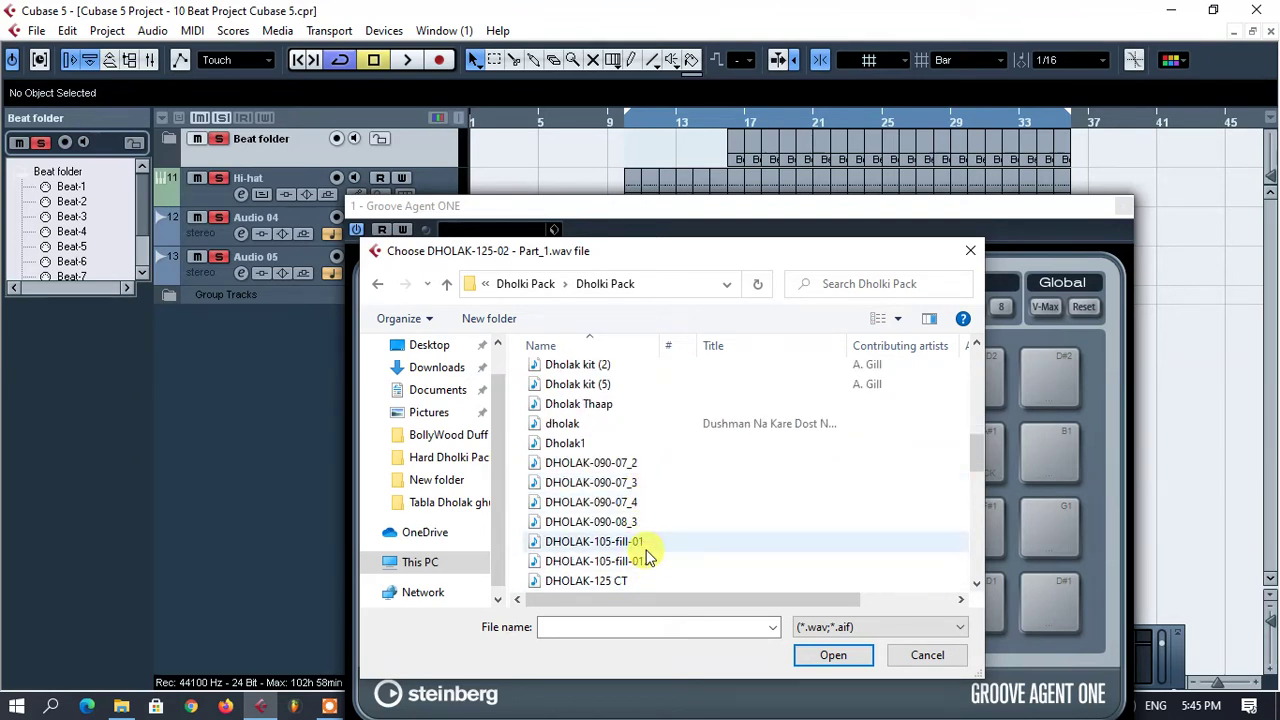
{"action": "scroll", "coordinate": [645, 558], "scroll_direction": "down", "scroll_amount": 2}
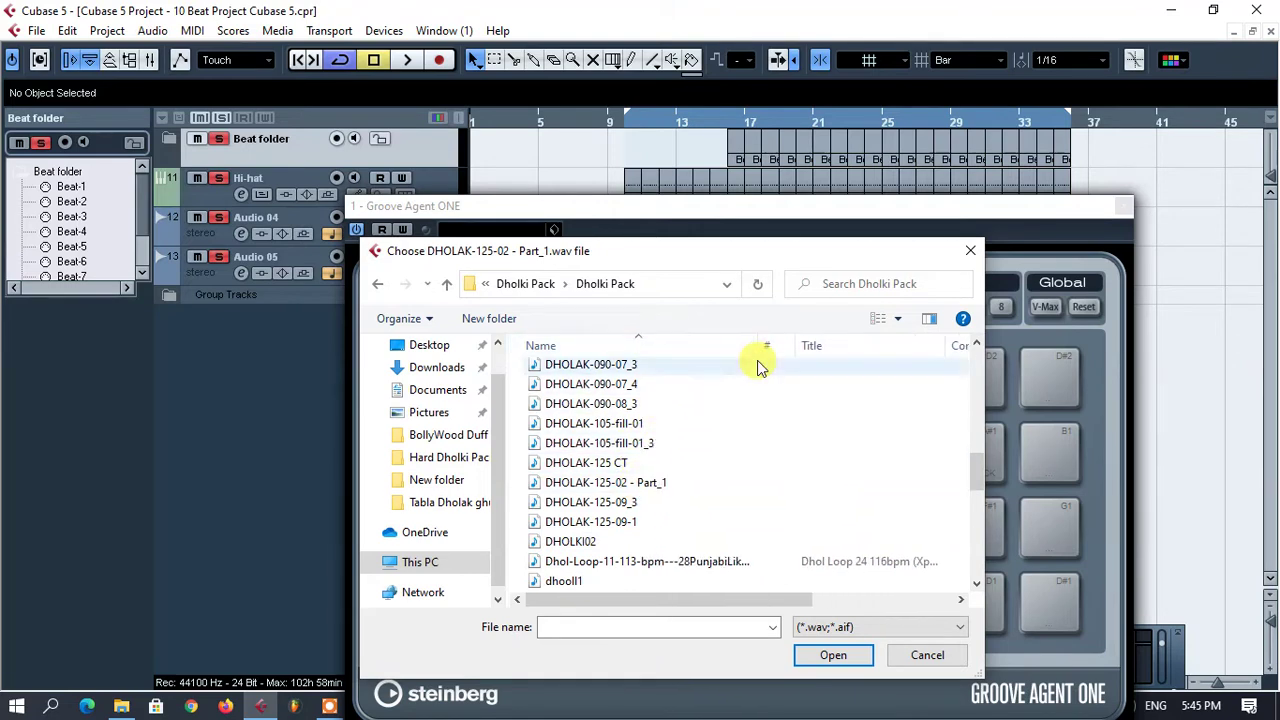
{"action": "double_click", "coordinate": [656, 485]}
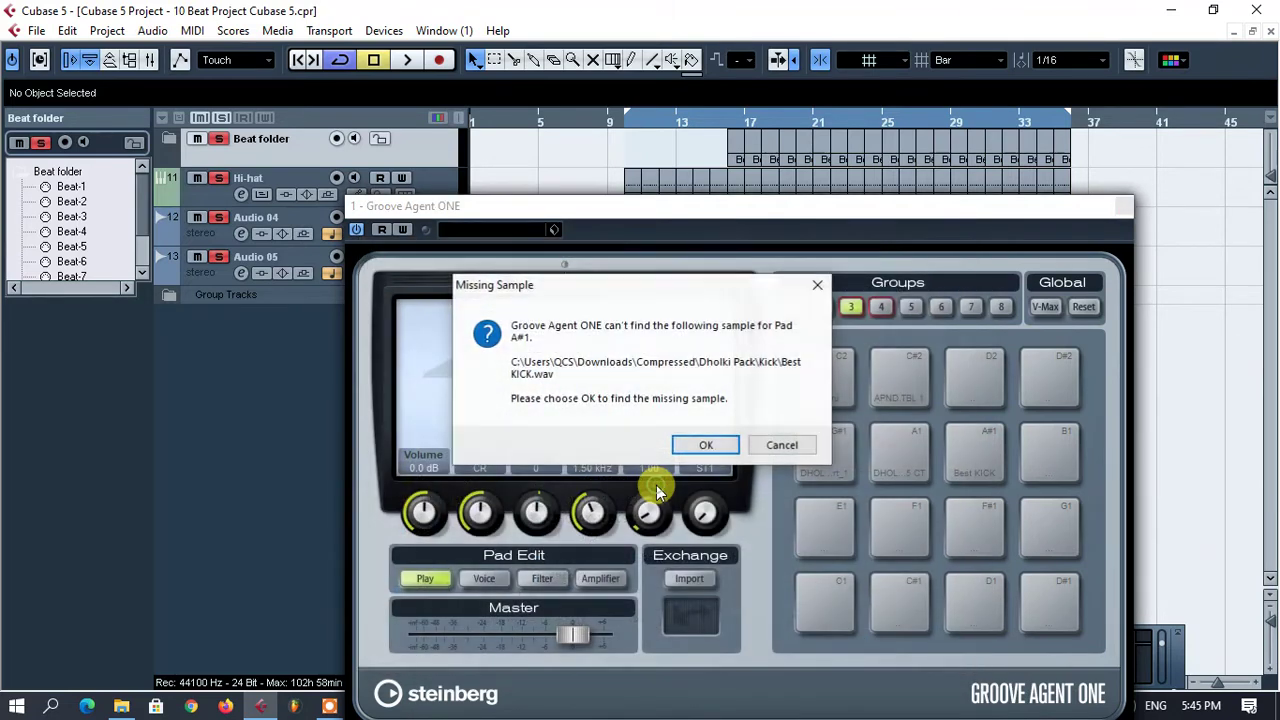
- Relink Pad A#1's missing sample to Best KICK from the desktop folder 10 Beat Project Cubase 5 > Audio
{"action": "left_click", "coordinate": [704, 448]}
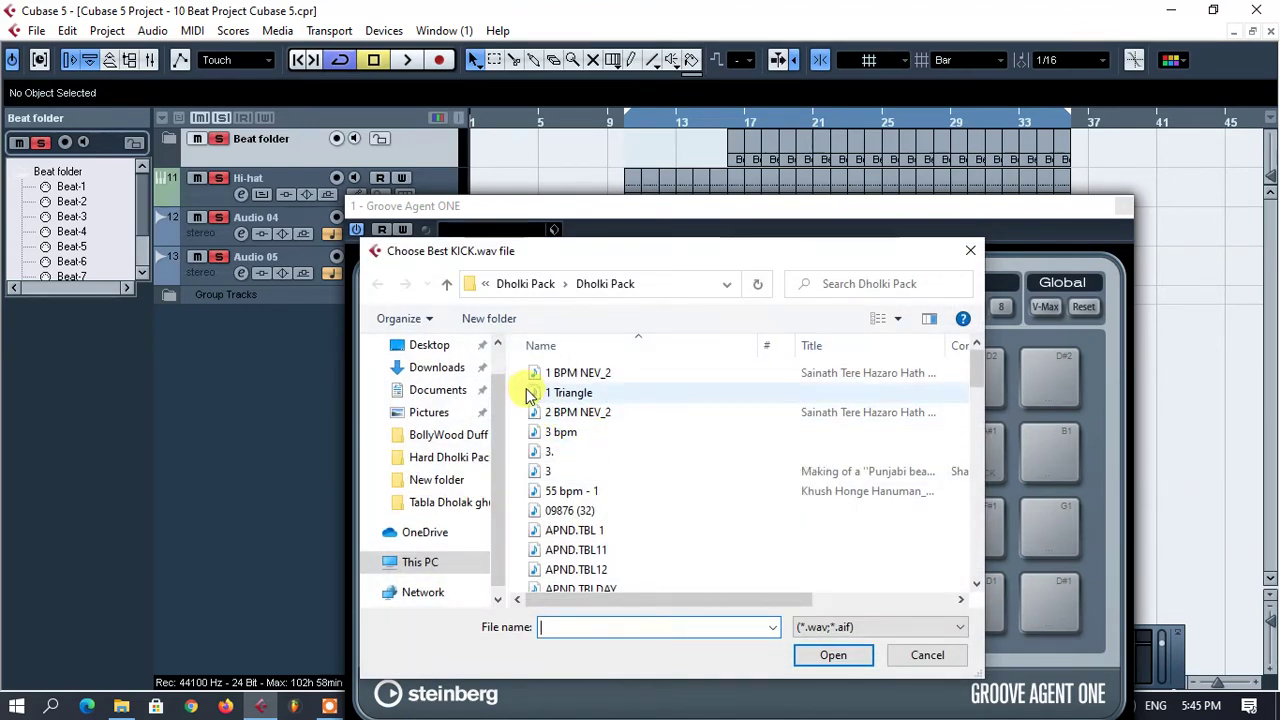
{"action": "left_click", "coordinate": [447, 290]}
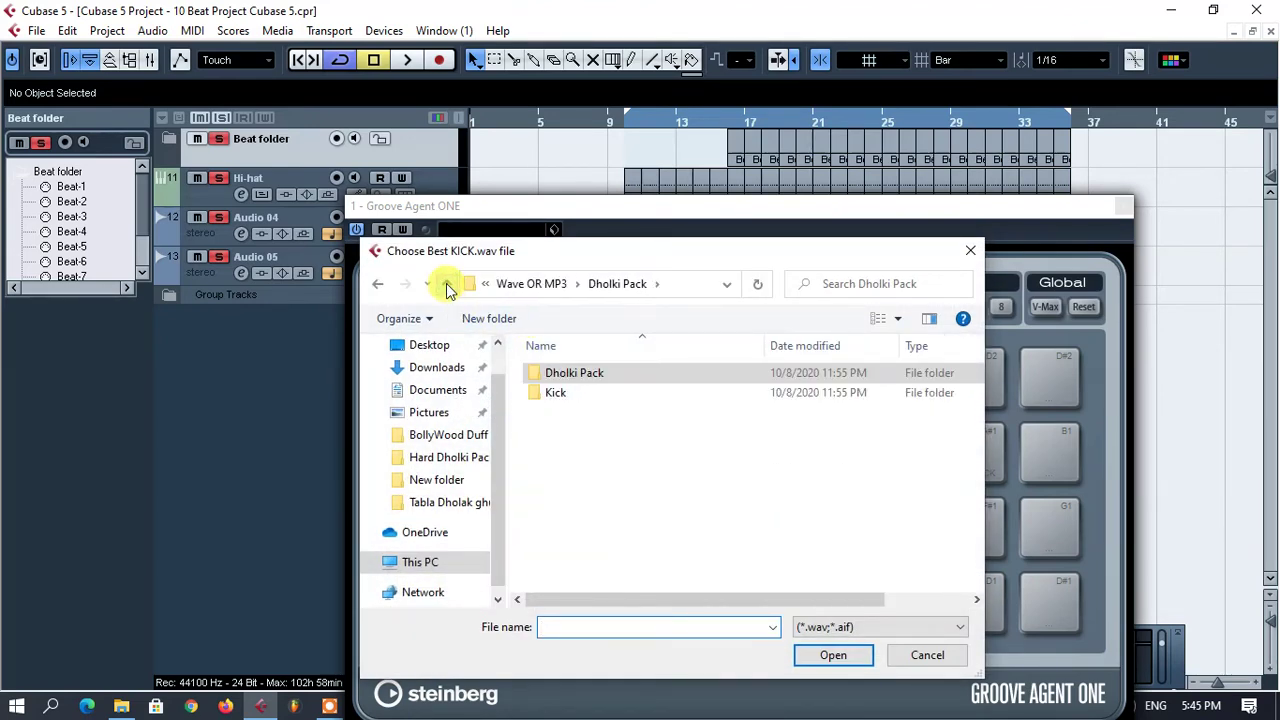
{"action": "double_click", "coordinate": [562, 392]}
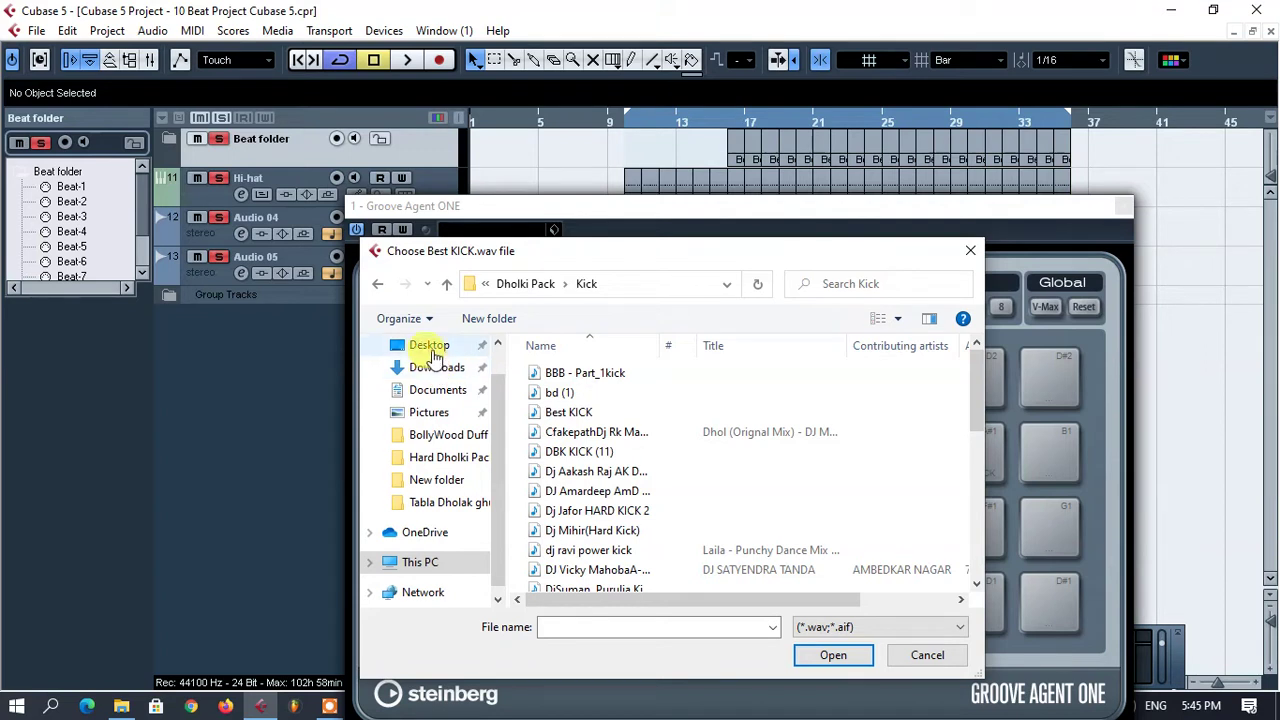
{"action": "left_click", "coordinate": [418, 345]}
{"action": "double_click", "coordinate": [575, 410]}
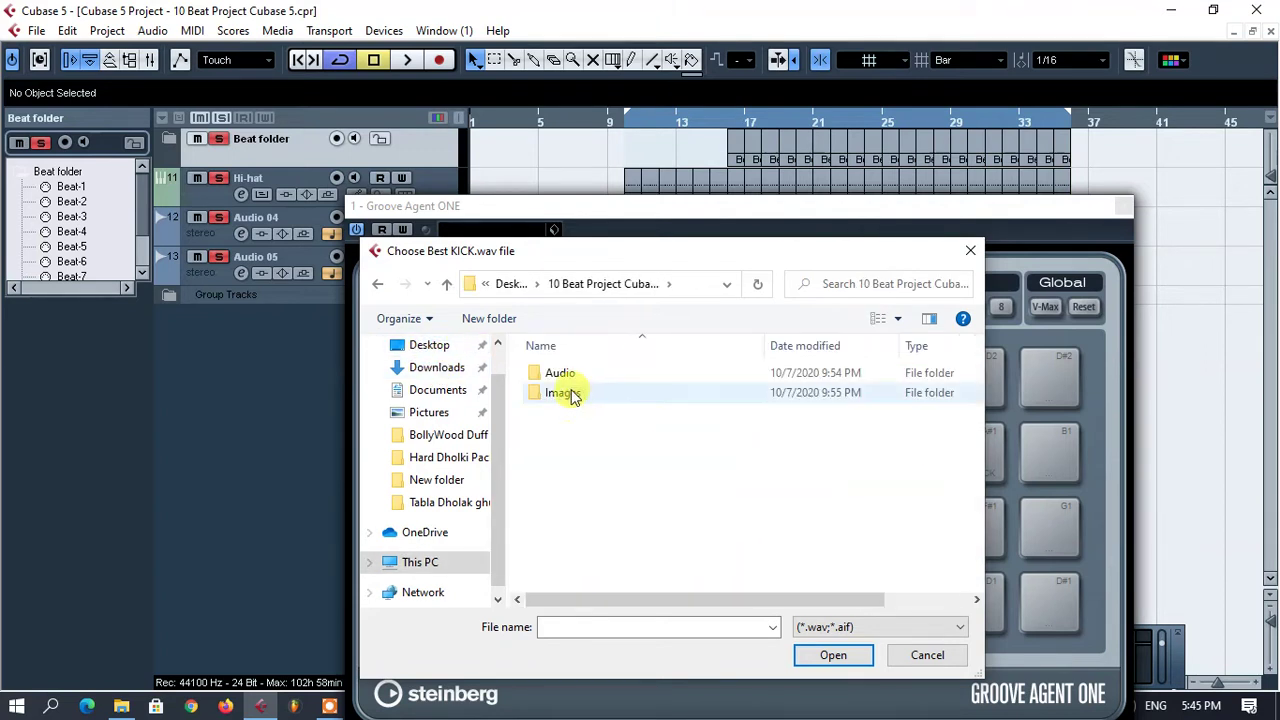
{"action": "double_click", "coordinate": [566, 376]}
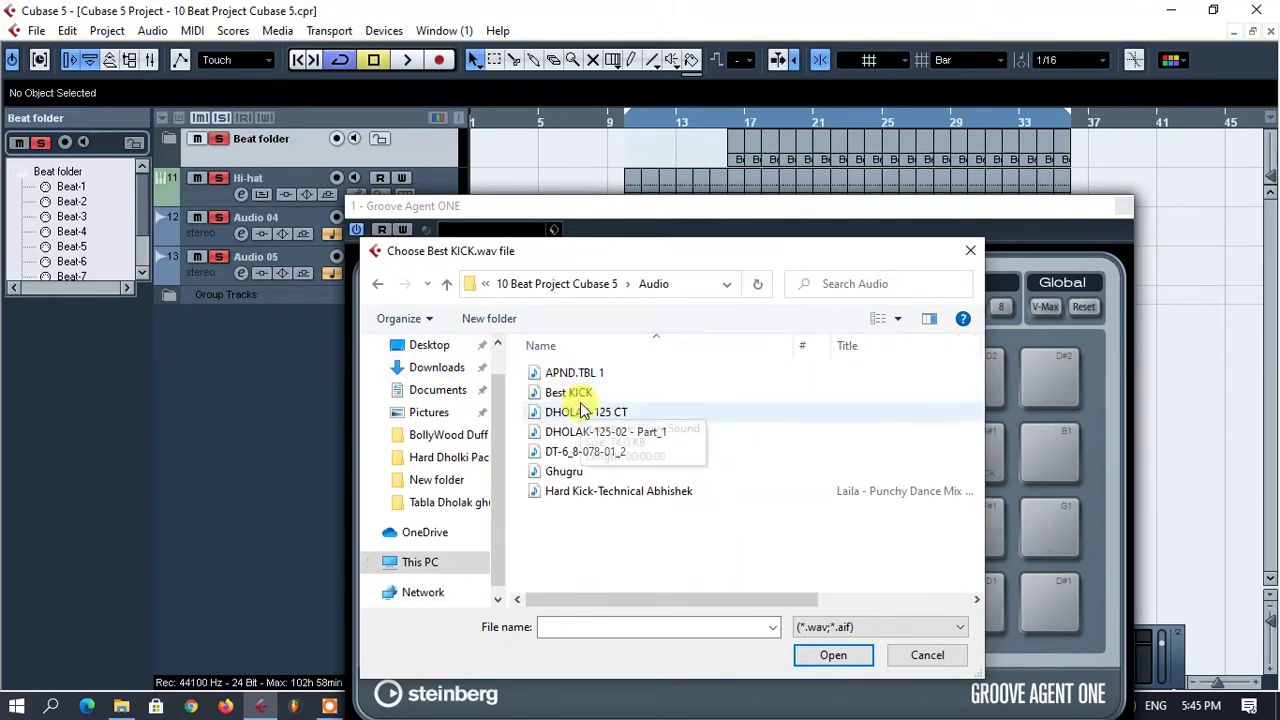
{"action": "left_click", "coordinate": [575, 393]}
{"action": "left_click", "coordinate": [830, 654]}
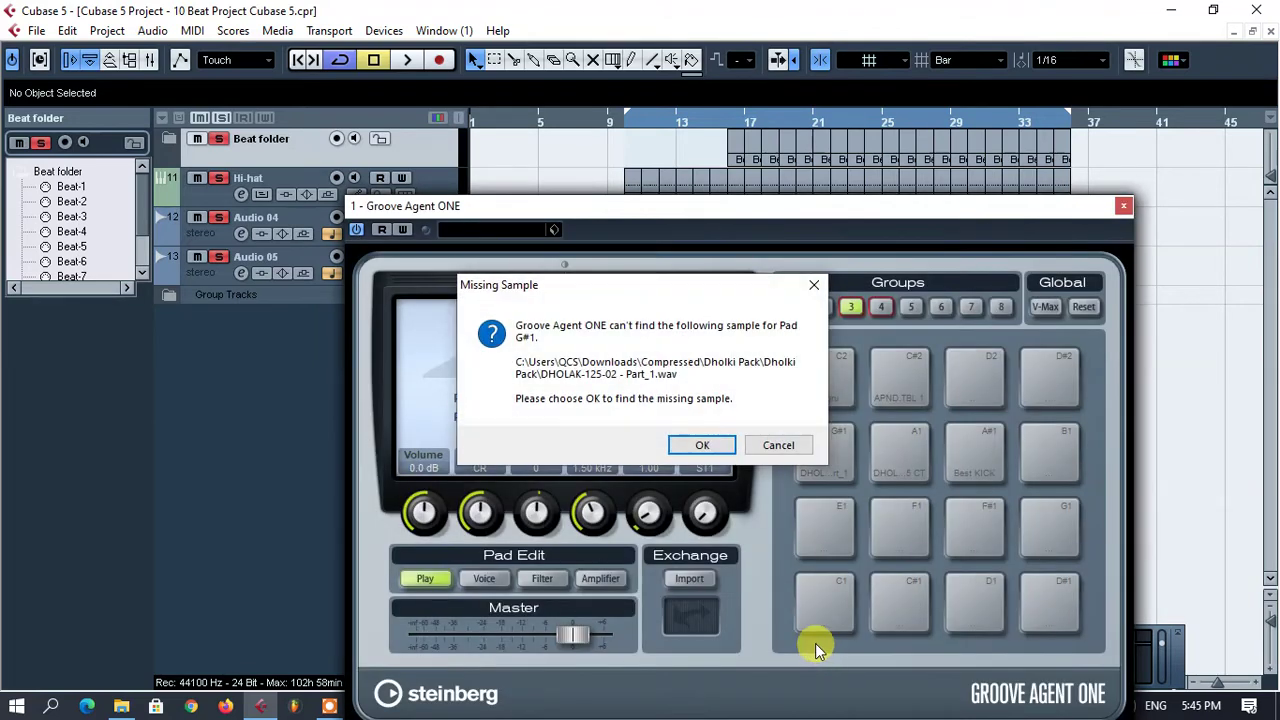
- Resolve the repeated Pad G#1 request with DHOLAK-125-02 - Part_1 from the project's Audio folder
{"action": "left_click", "coordinate": [700, 443]}
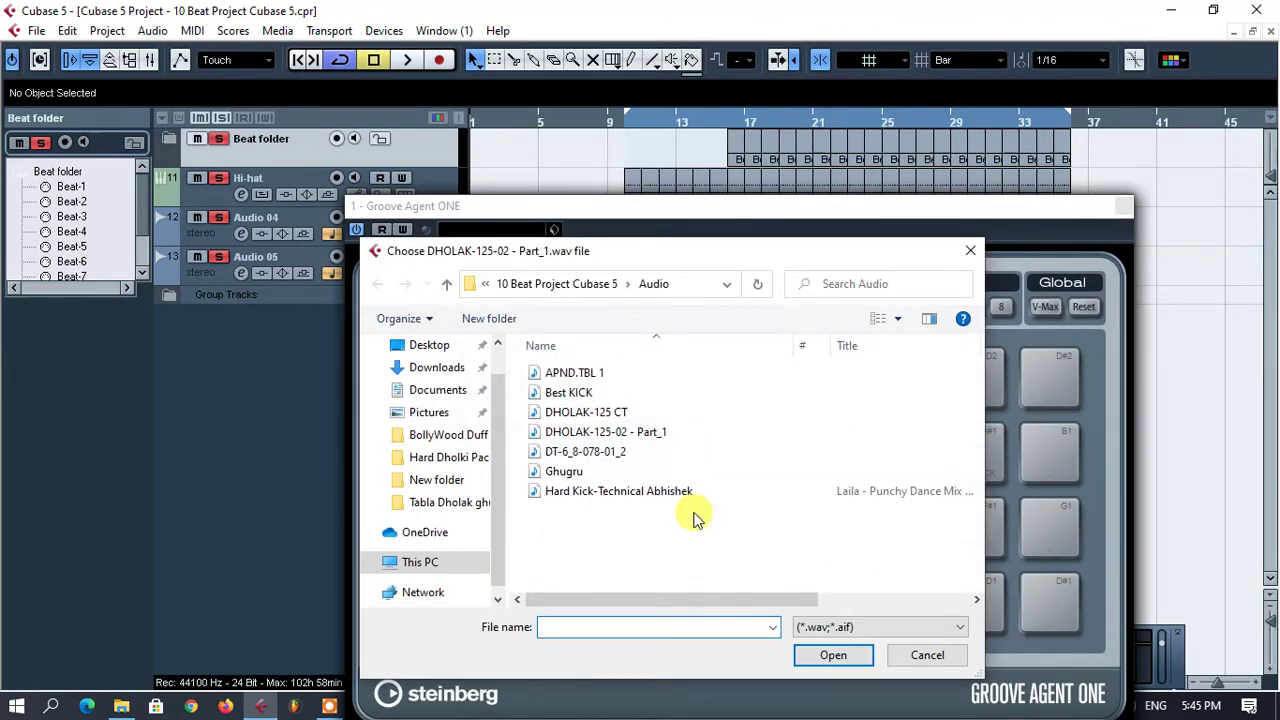
{"action": "left_click", "coordinate": [657, 433]}
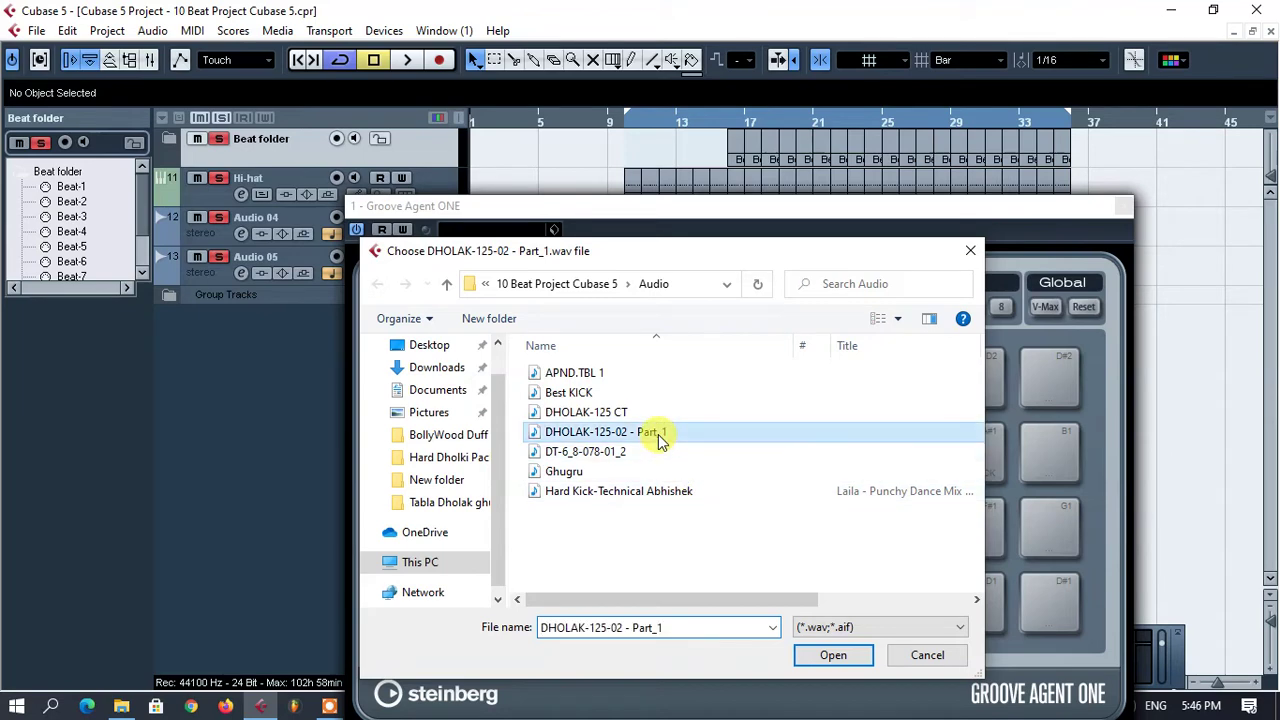
{"action": "left_click", "coordinate": [836, 660]}
- For the next DHOLAK-125-02 - Part_1 request, browse to Software Collection (D:) > Music Production File > Wave OR MP3 > Dholki Pack
{"action": "left_click", "coordinate": [686, 446]}
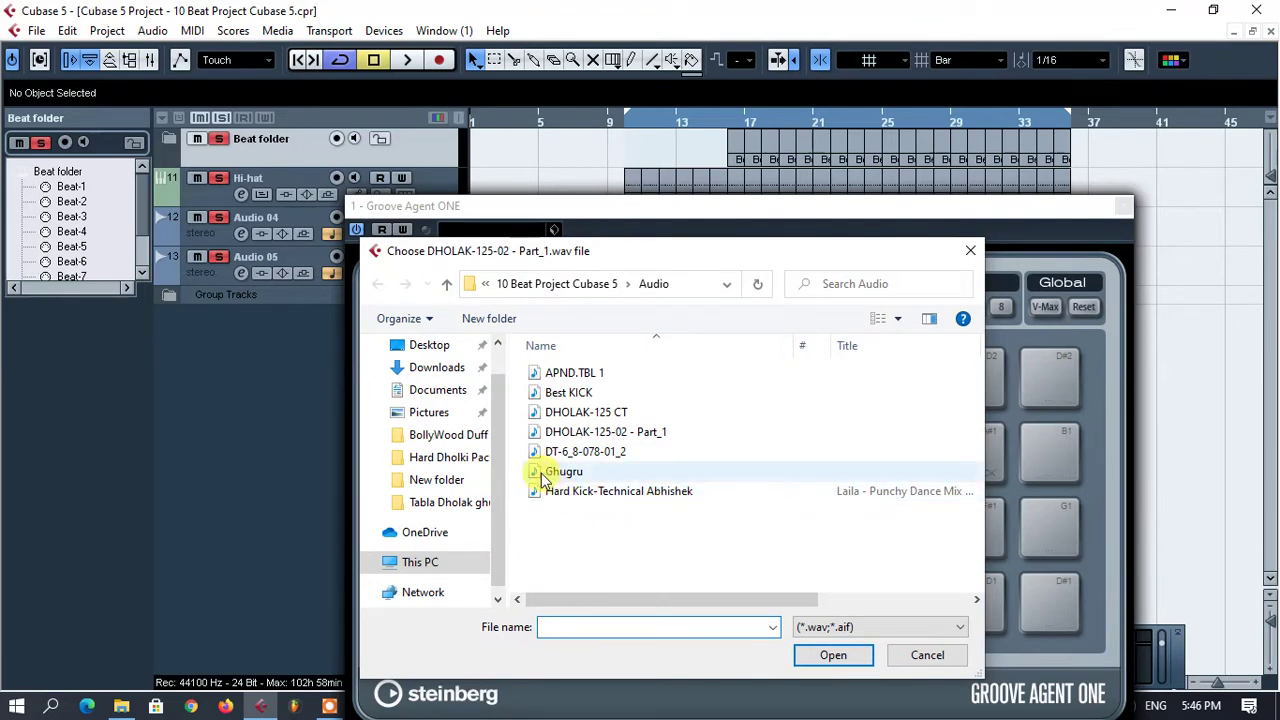
{"action": "left_click", "coordinate": [430, 345]}
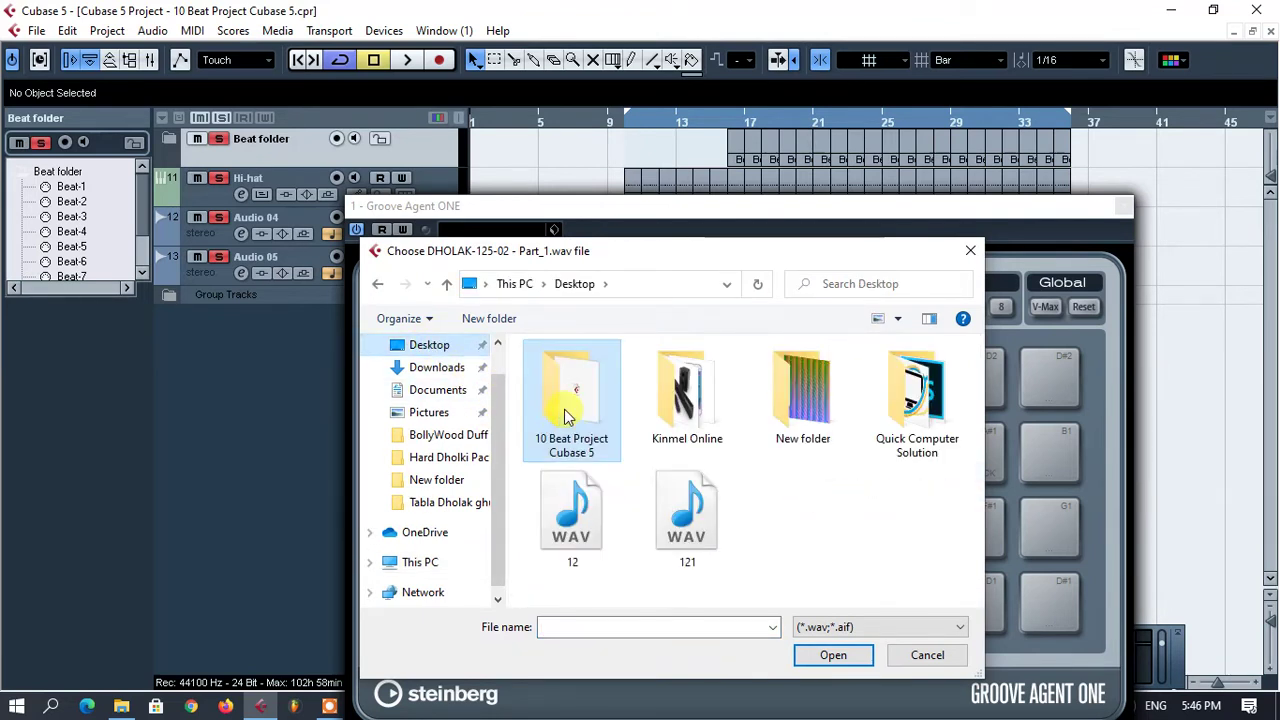
{"action": "left_click", "coordinate": [428, 563]}
{"action": "scroll", "coordinate": [600, 497], "scroll_direction": "down", "scroll_amount": 3}
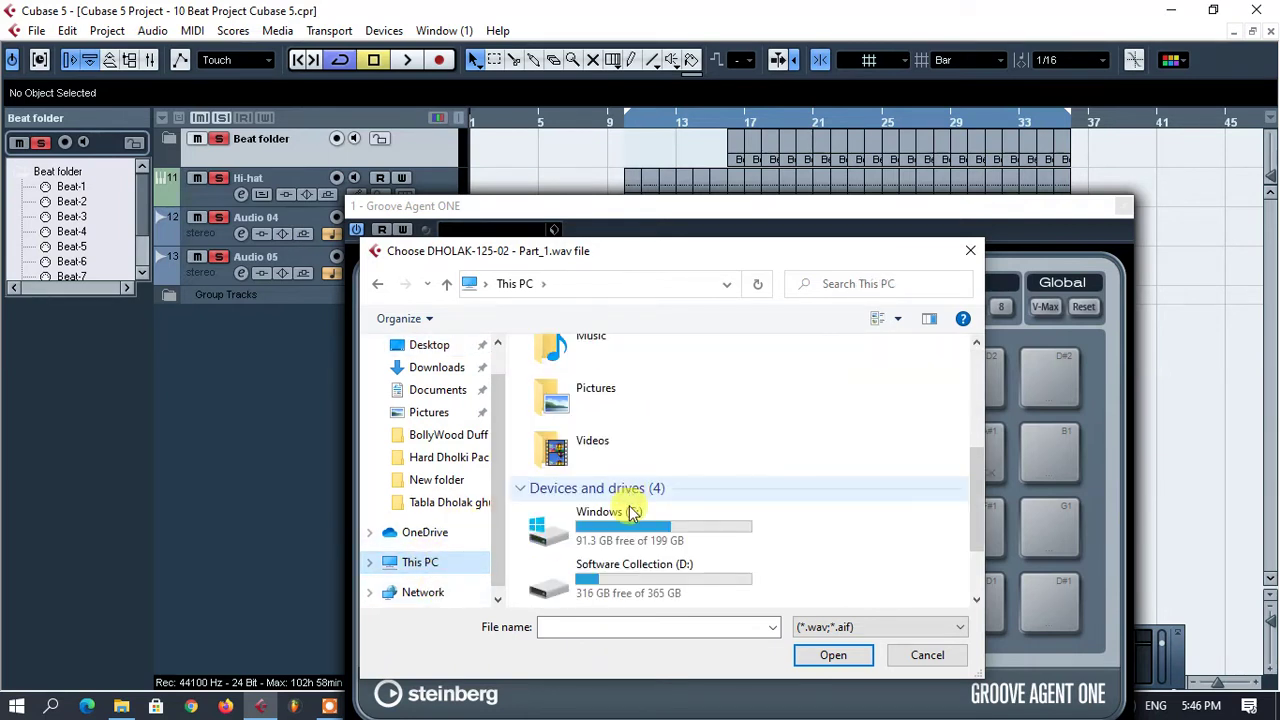
{"action": "double_click", "coordinate": [634, 570]}
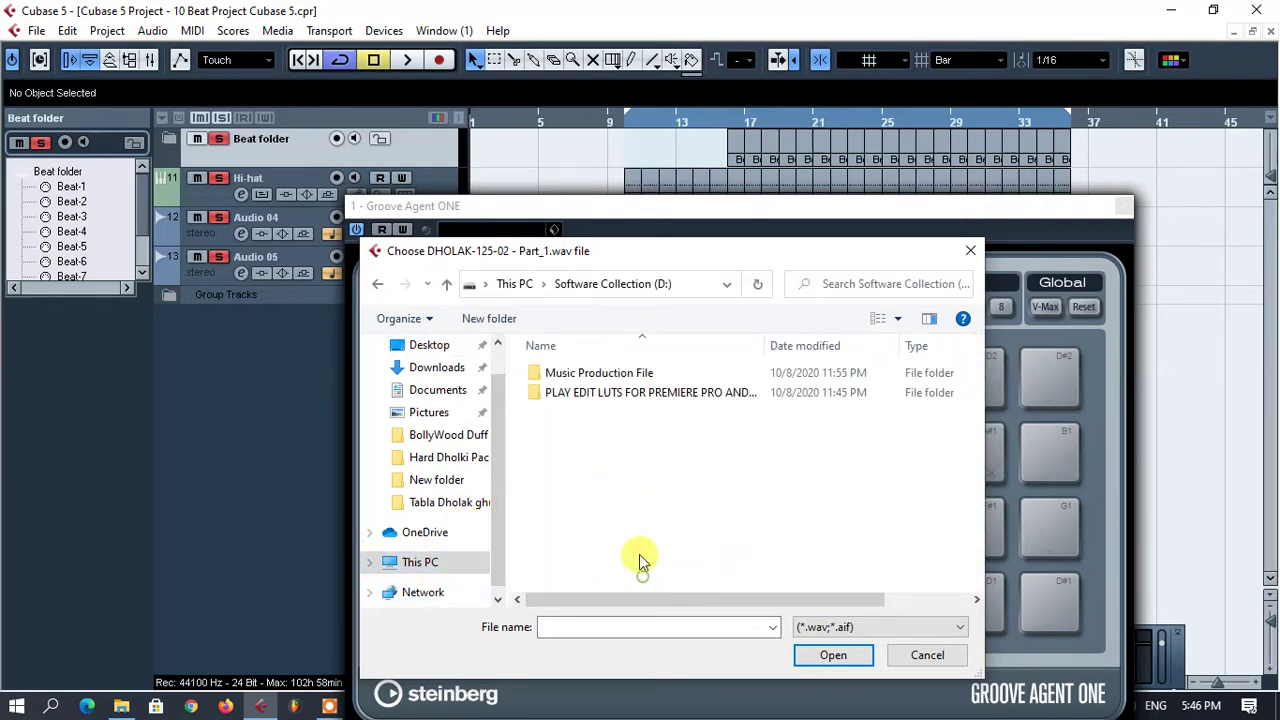
{"action": "double_click", "coordinate": [614, 376]}
{"action": "double_click", "coordinate": [611, 395]}
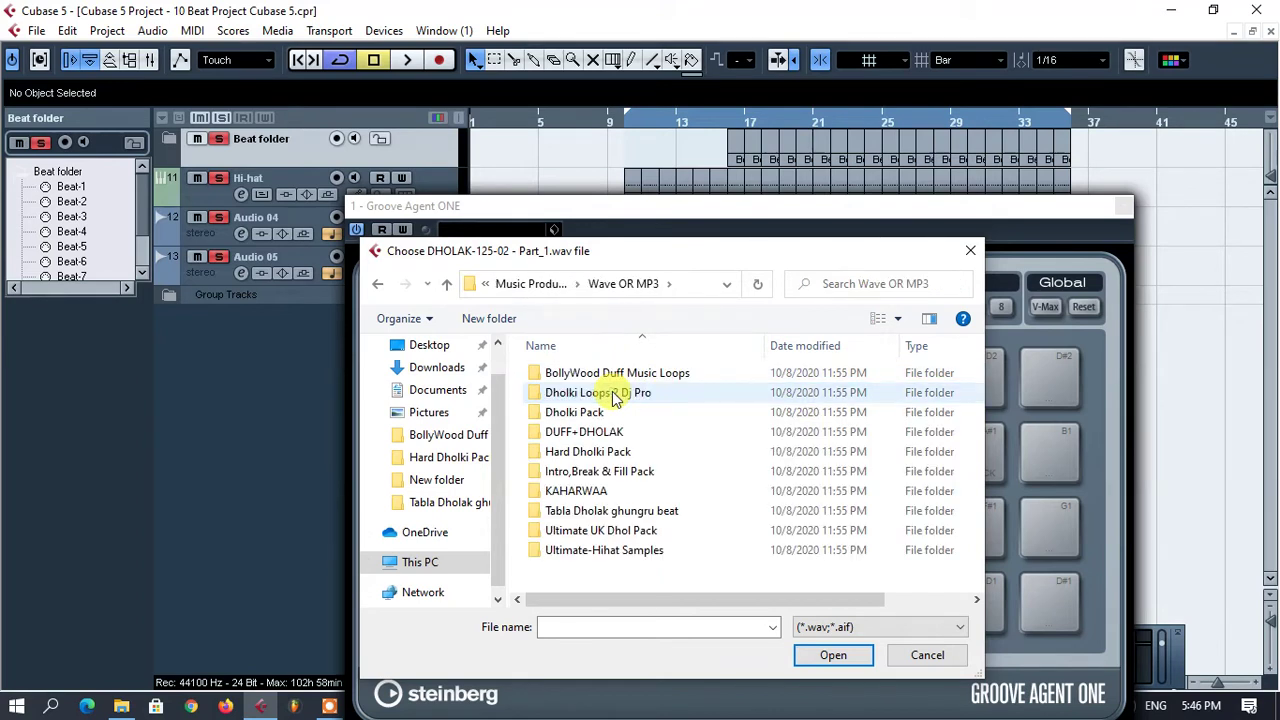
{"action": "double_click", "coordinate": [605, 413]}
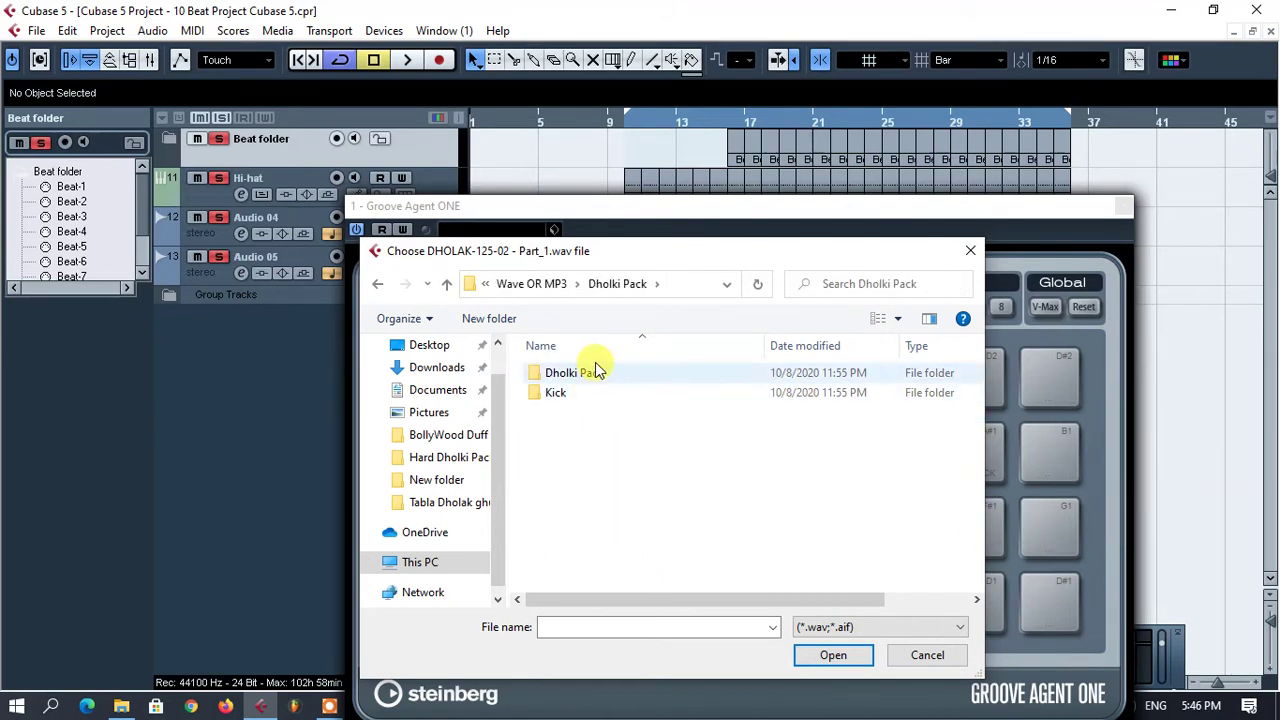
- Load DHOLAK-125-02 - Part_1 from the inner Dholki Pack folder as the replacement sample
{"action": "double_click", "coordinate": [594, 378]}
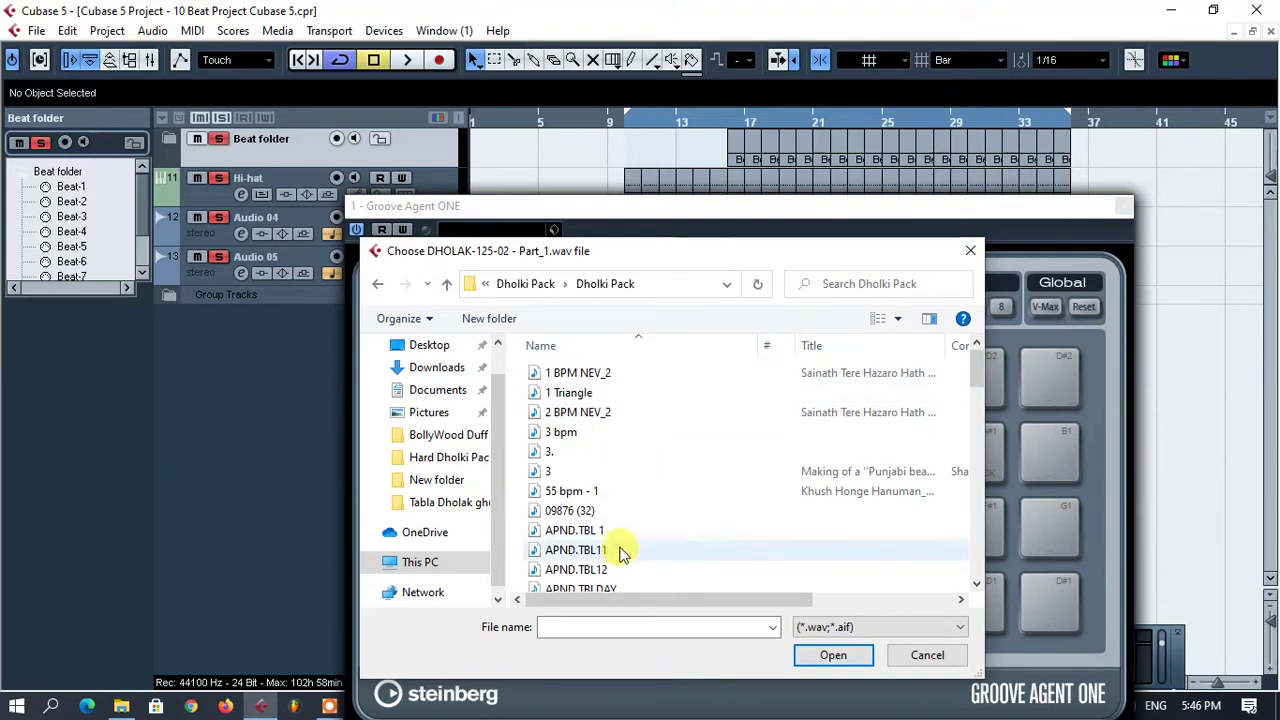
{"action": "left_click", "coordinate": [618, 537]}
{"action": "scroll", "coordinate": [620, 545], "scroll_direction": "down", "scroll_amount": 10}
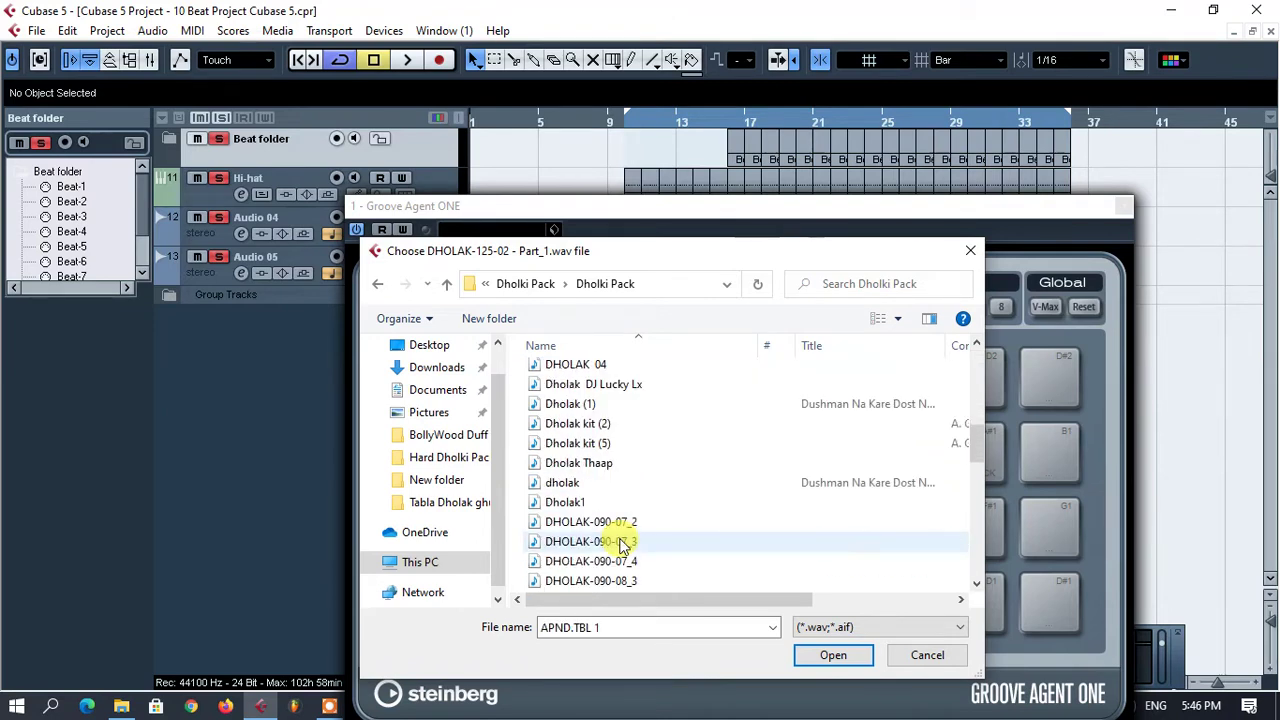
{"action": "scroll", "coordinate": [615, 538], "scroll_direction": "down", "scroll_amount": 3}
{"action": "double_click", "coordinate": [651, 363]}
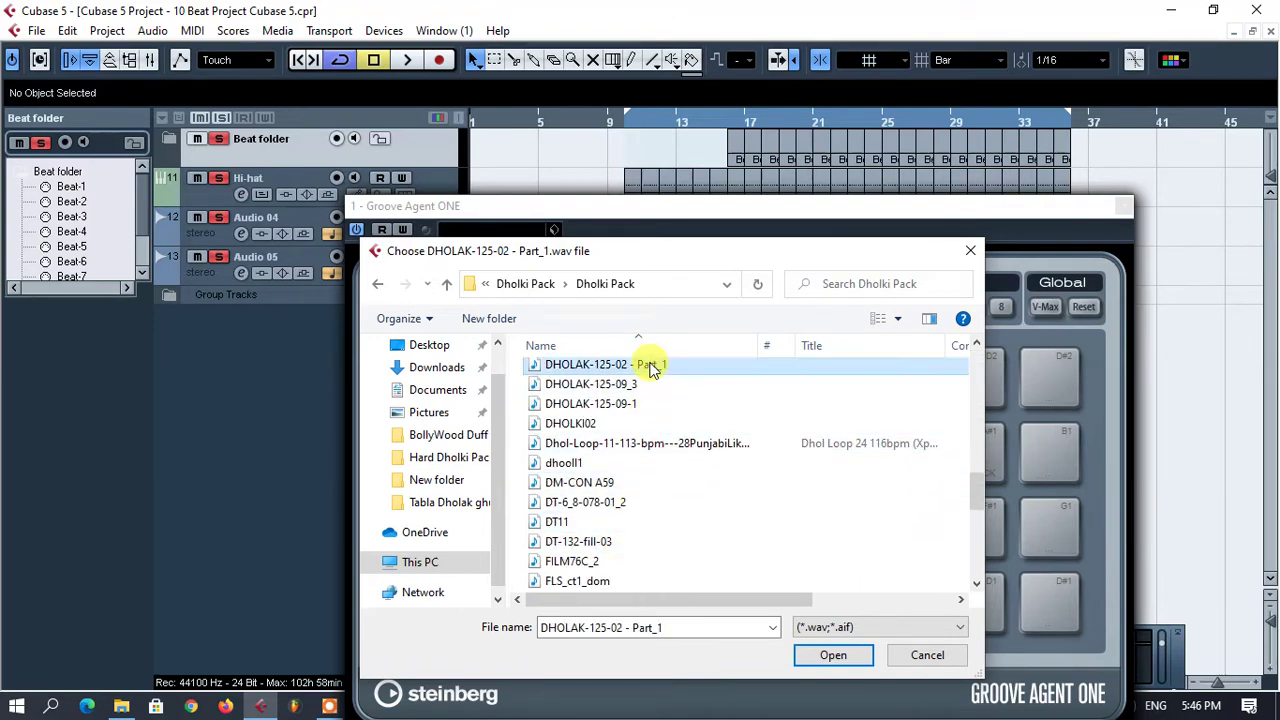
- Relink the missing Best KICK sample to Best KICK in the Dholki Pack > Kick folder
{"action": "left_click", "coordinate": [703, 445]}
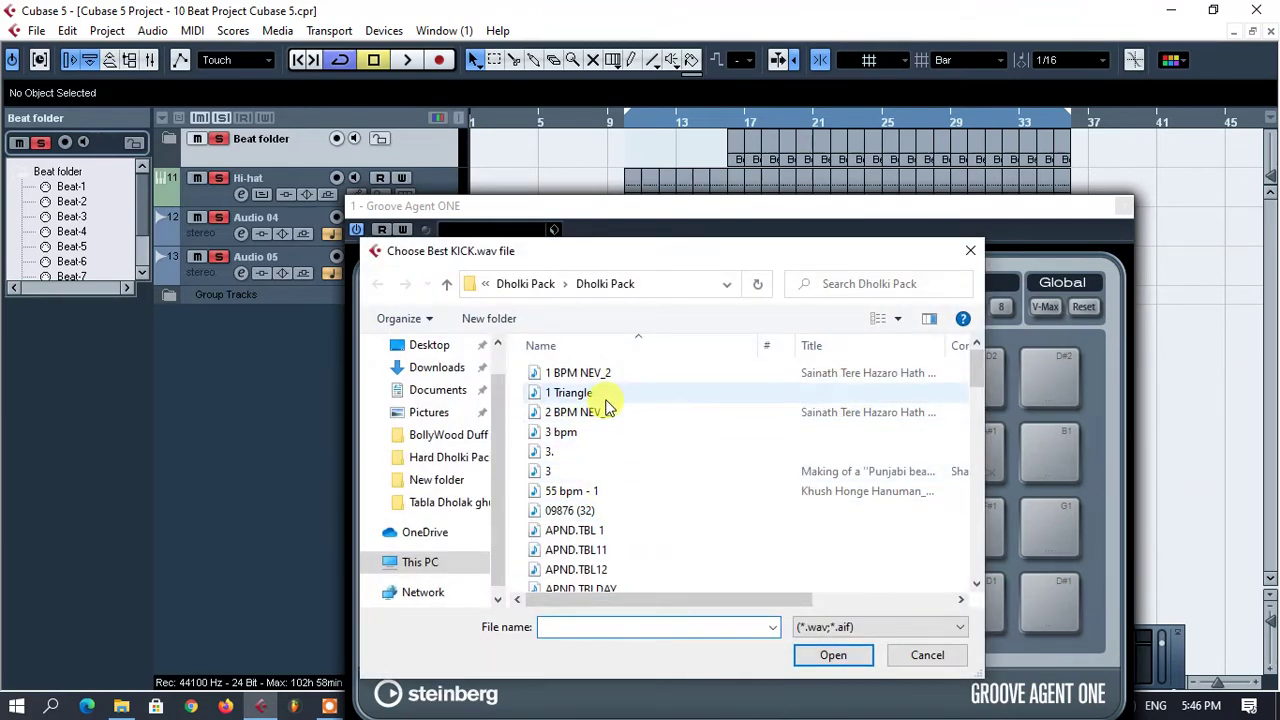
{"action": "left_click", "coordinate": [600, 395]}
{"action": "scroll", "coordinate": [605, 405], "scroll_direction": "down", "scroll_amount": 5}
{"action": "scroll", "coordinate": [600, 403], "scroll_direction": "down", "scroll_amount": 2}
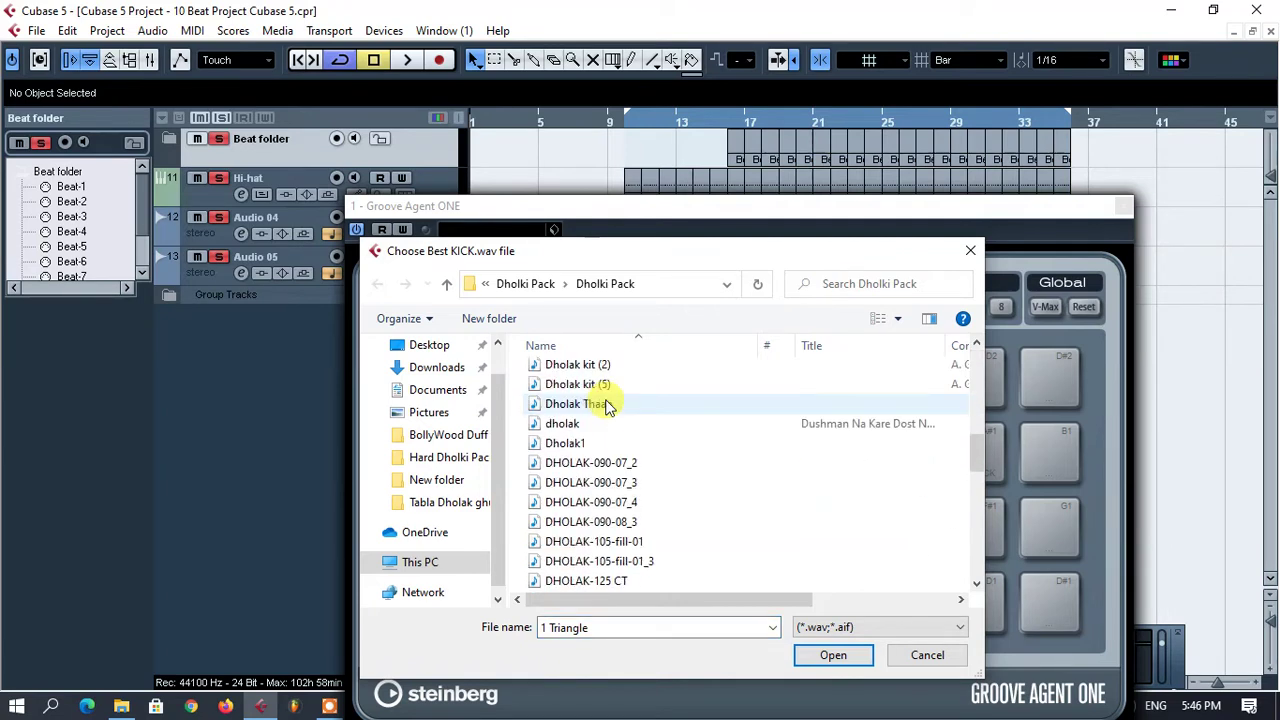
{"action": "scroll", "coordinate": [600, 403], "scroll_direction": "up", "scroll_amount": 5}
{"action": "left_click", "coordinate": [445, 284]}
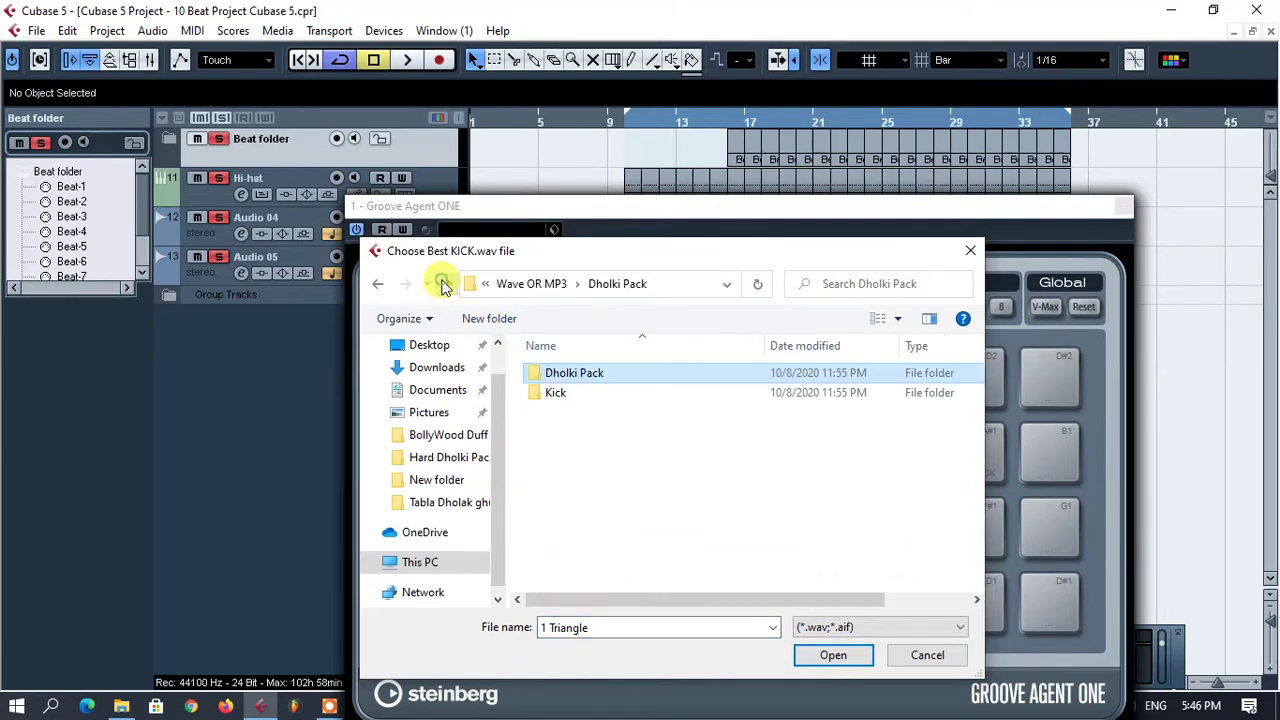
{"action": "double_click", "coordinate": [566, 391]}
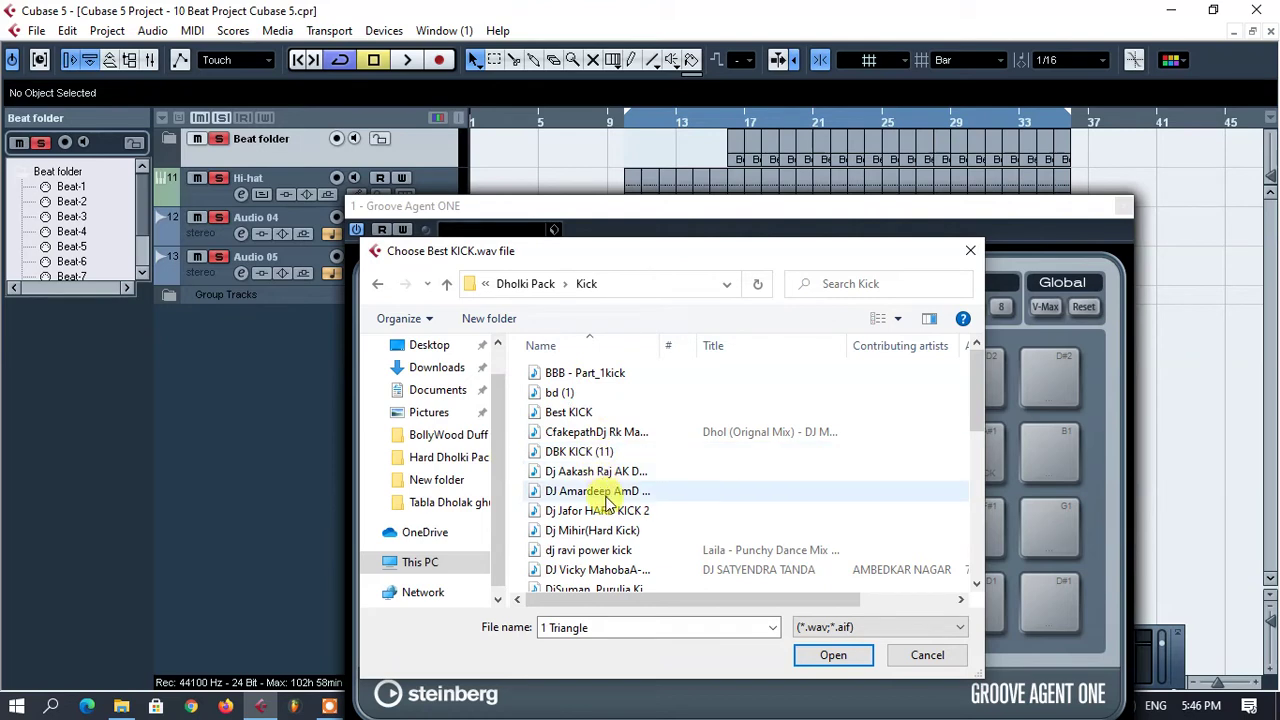
{"action": "left_click", "coordinate": [591, 456]}
{"action": "scroll", "coordinate": [591, 456], "scroll_direction": "down", "scroll_amount": 3}
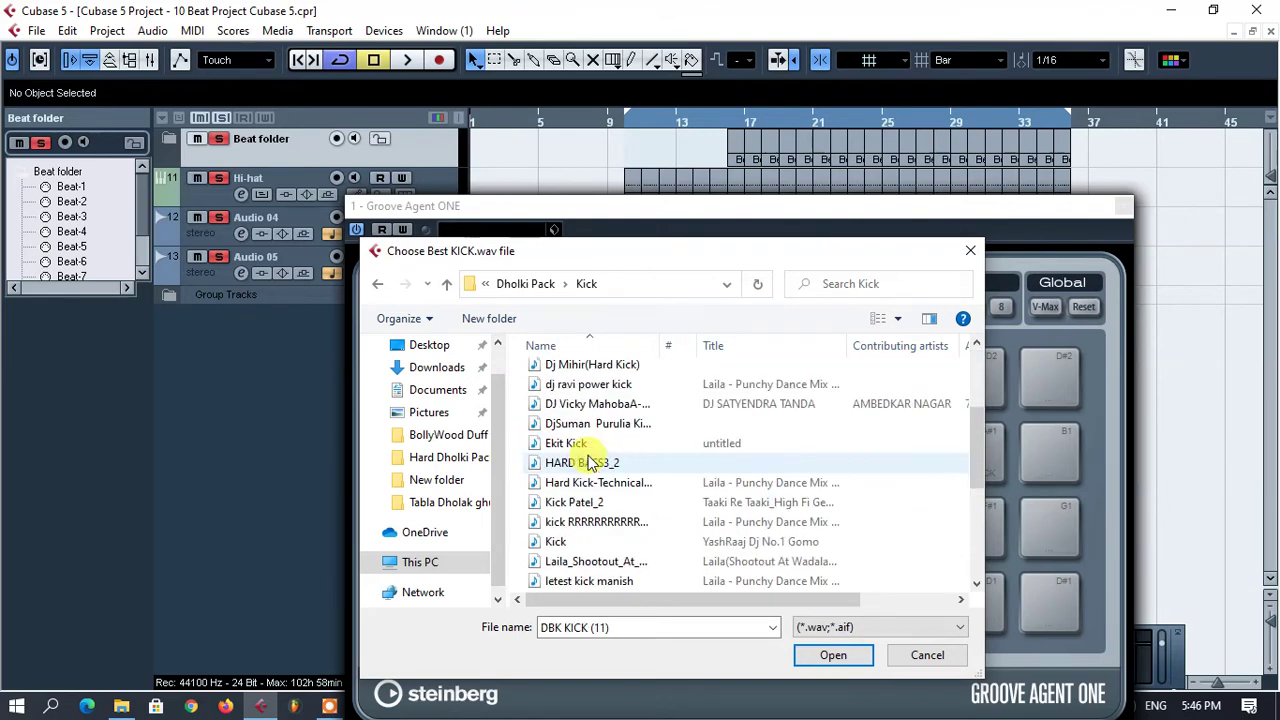
{"action": "scroll", "coordinate": [591, 456], "scroll_direction": "up", "scroll_amount": 3}
{"action": "double_click", "coordinate": [582, 412]}
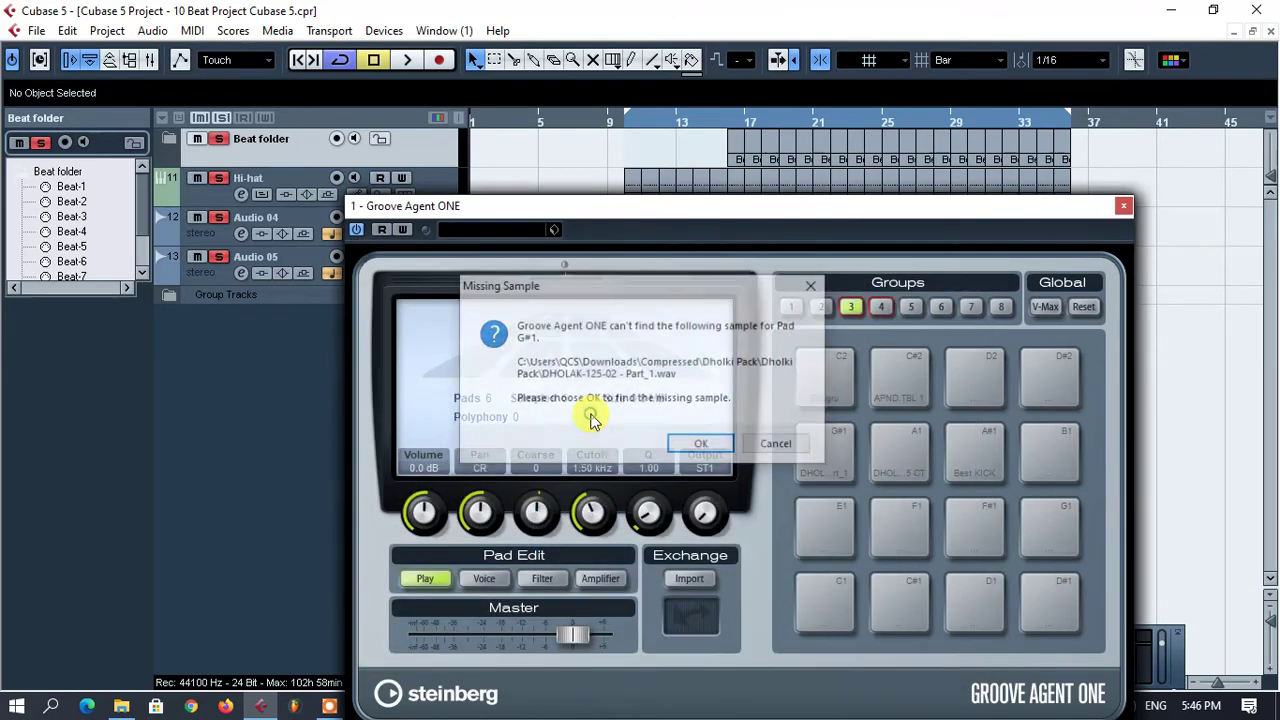
- Skip all remaining Groove Agent ONE missing-sample requests without choosing replacement files
{"action": "left_click", "coordinate": [684, 445]}
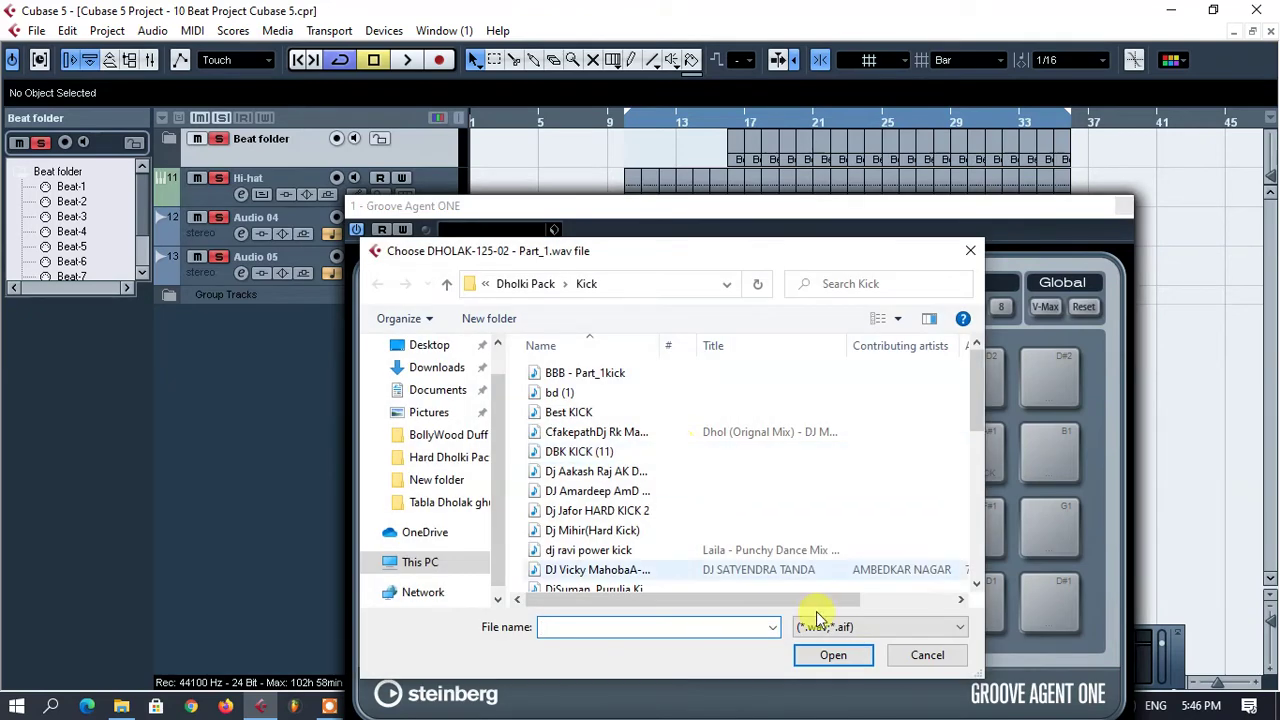
{"action": "left_click", "coordinate": [905, 662]}
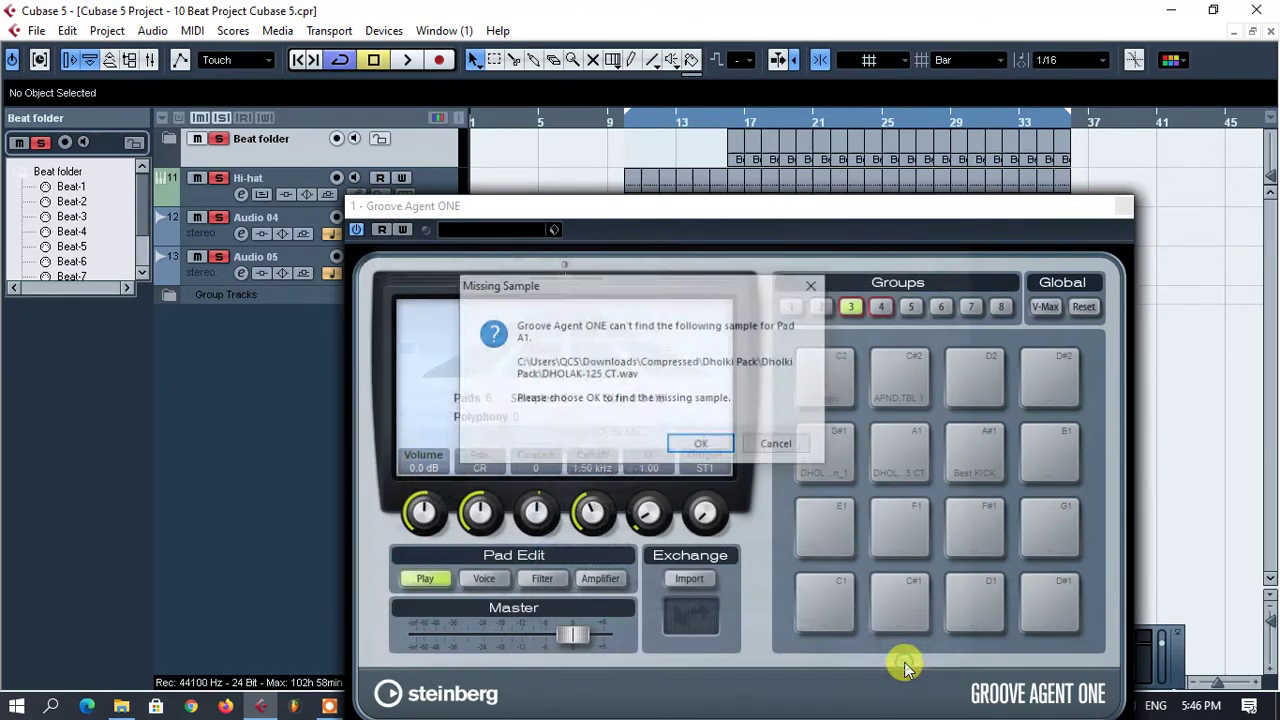
{"action": "left_click", "coordinate": [787, 447]}
{"action": "left_click", "coordinate": [787, 447]}
{"action": "left_click", "coordinate": [789, 450]}
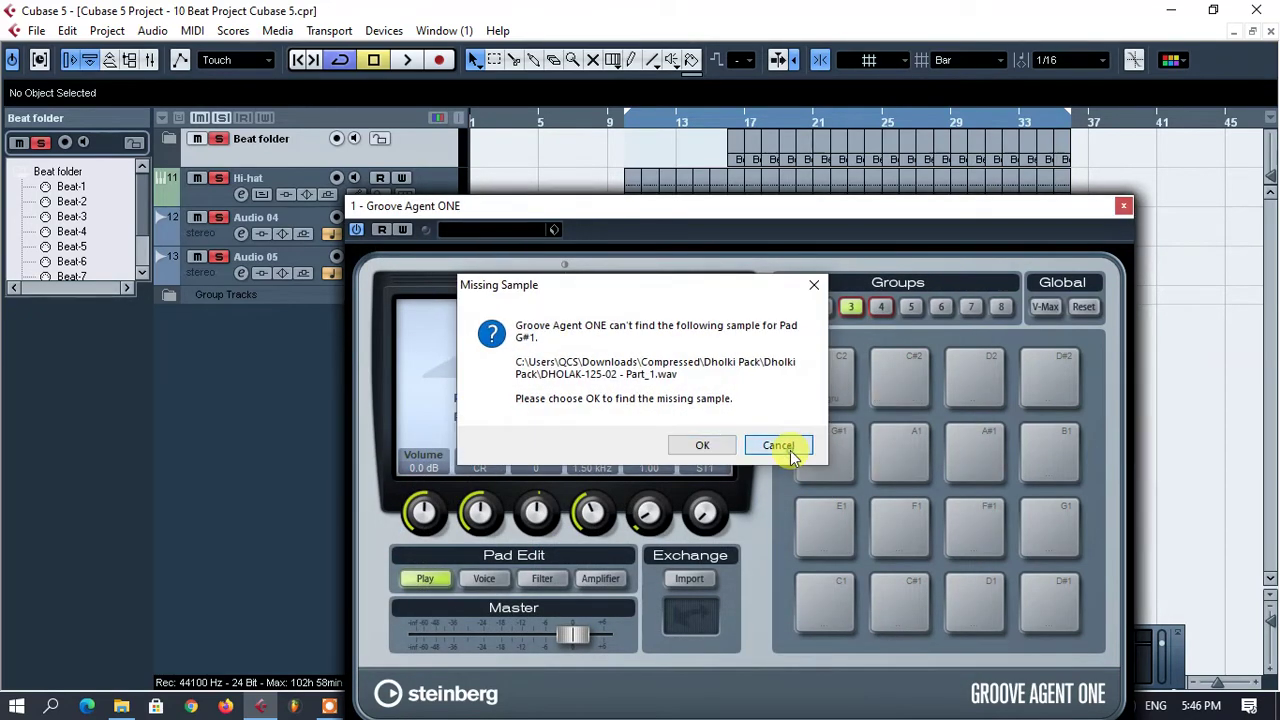
{"action": "left_click", "coordinate": [789, 450]}
{"action": "left_click", "coordinate": [789, 450]}
{"action": "left_click", "coordinate": [789, 450]}
{"action": "left_click", "coordinate": [789, 450]}
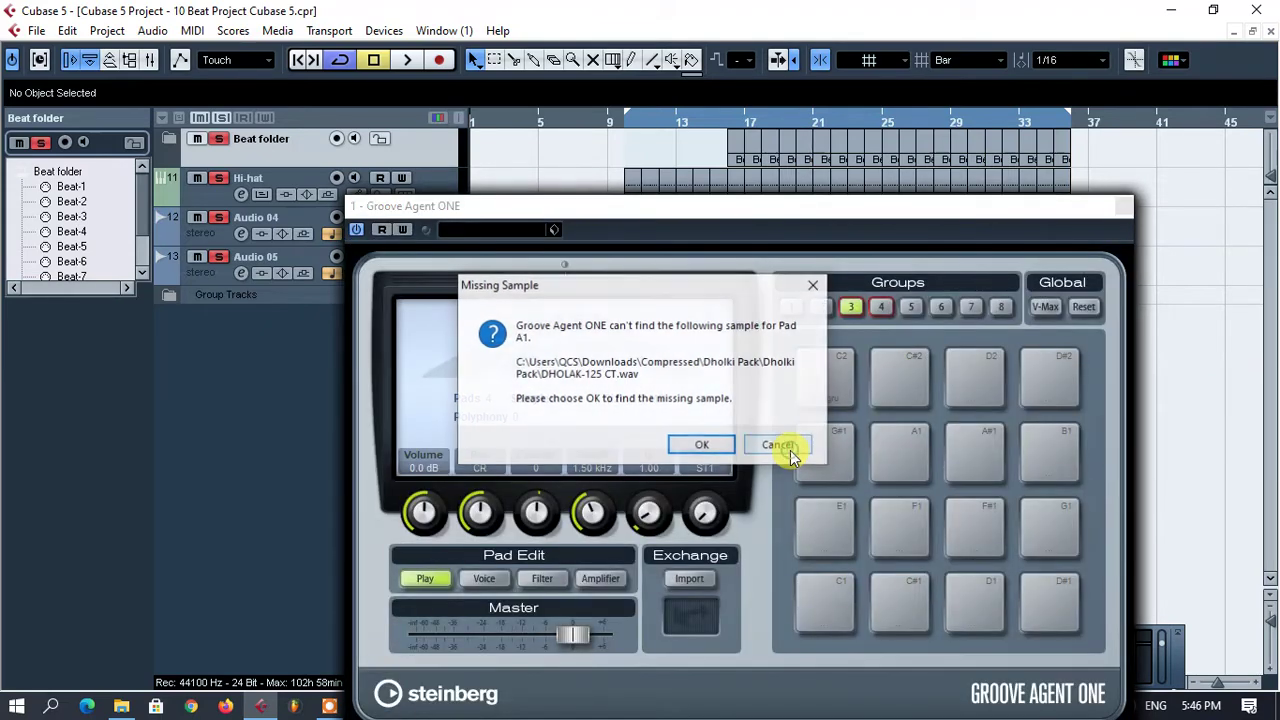
{"action": "left_click", "coordinate": [789, 450]}
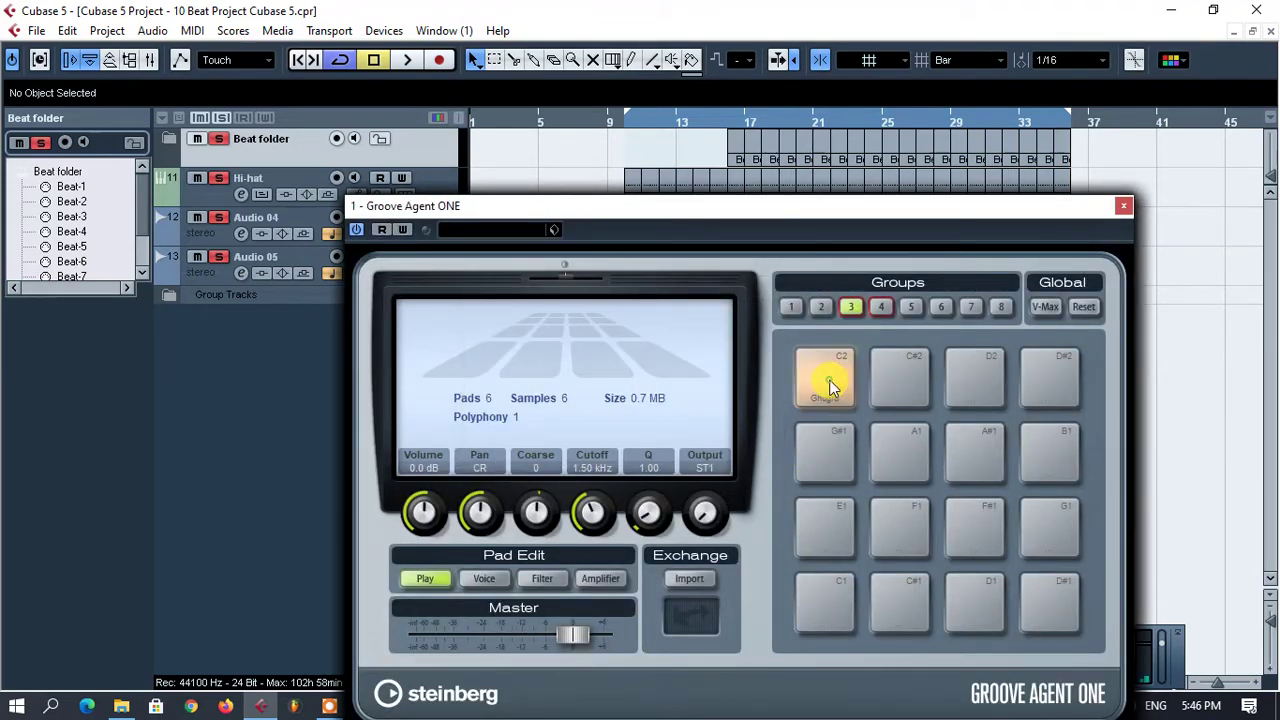
- Audition the Groove Agent ONE pads A1, C#2 and C2, and close both instrument windows
{"action": "left_click", "coordinate": [874, 448]}
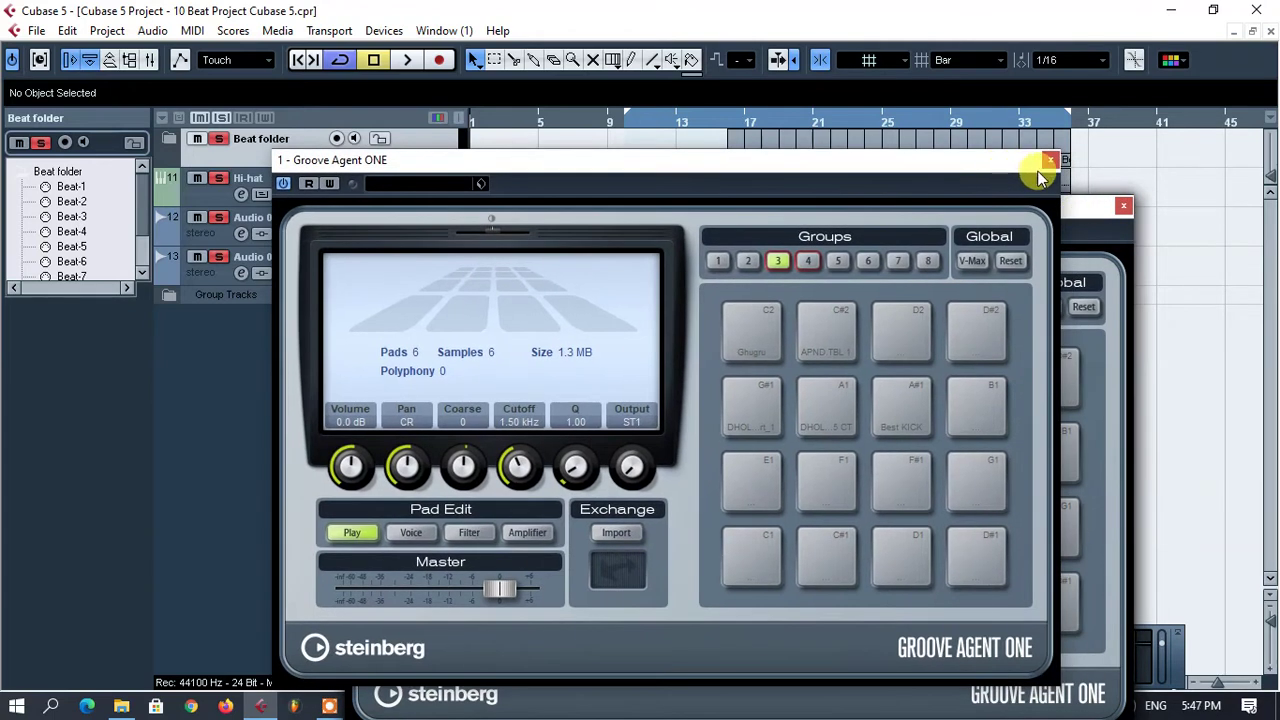
{"action": "left_click", "coordinate": [1044, 162]}
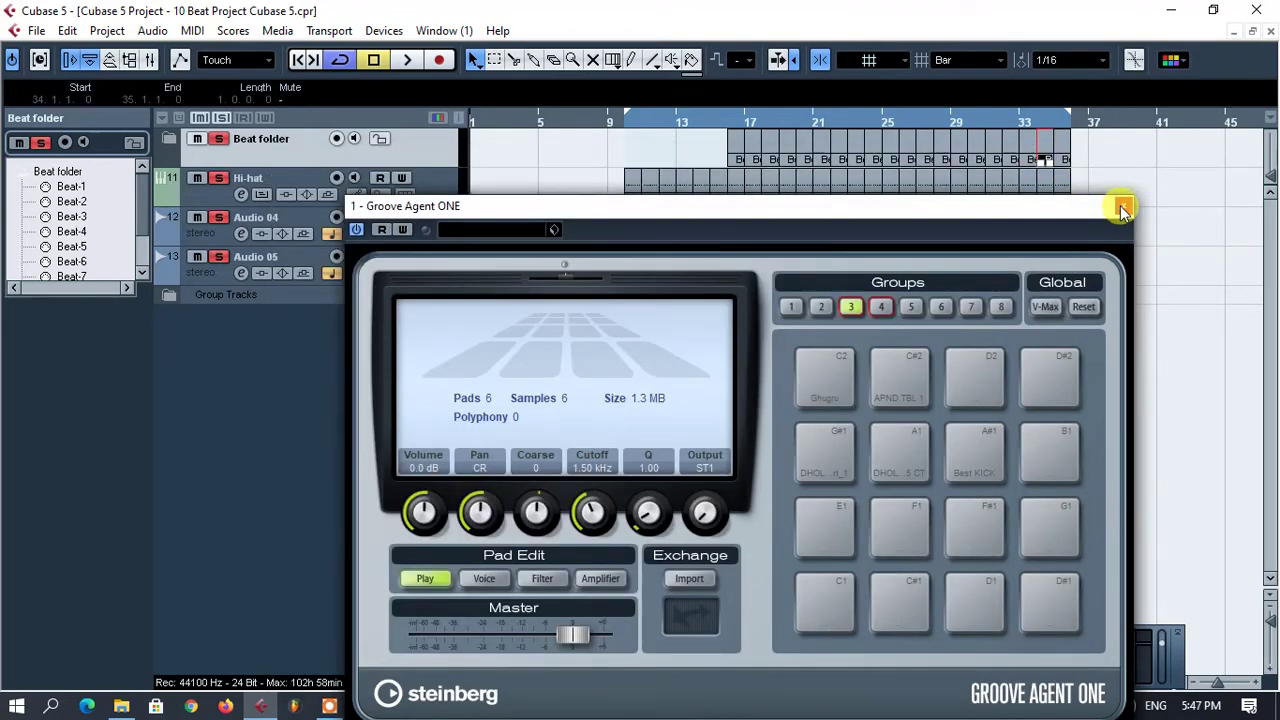
{"action": "left_click", "coordinate": [910, 368]}
{"action": "left_click", "coordinate": [895, 446]}
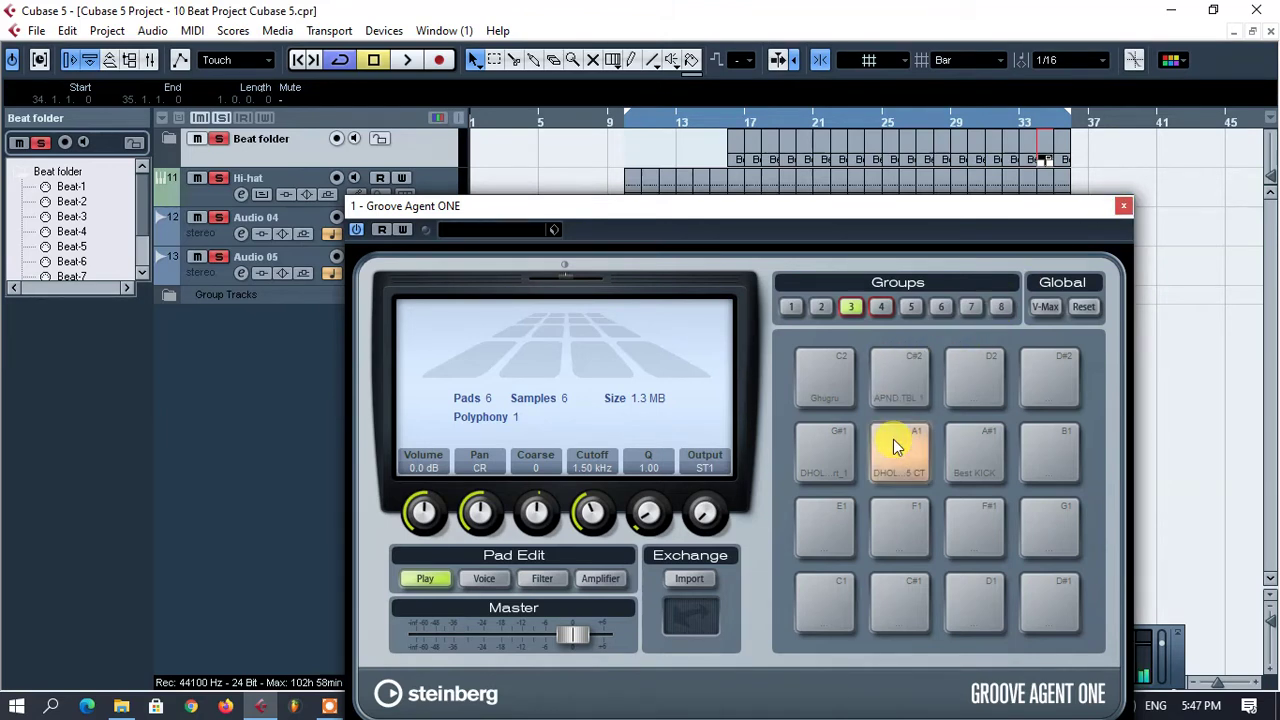
{"action": "left_click", "coordinate": [896, 377]}
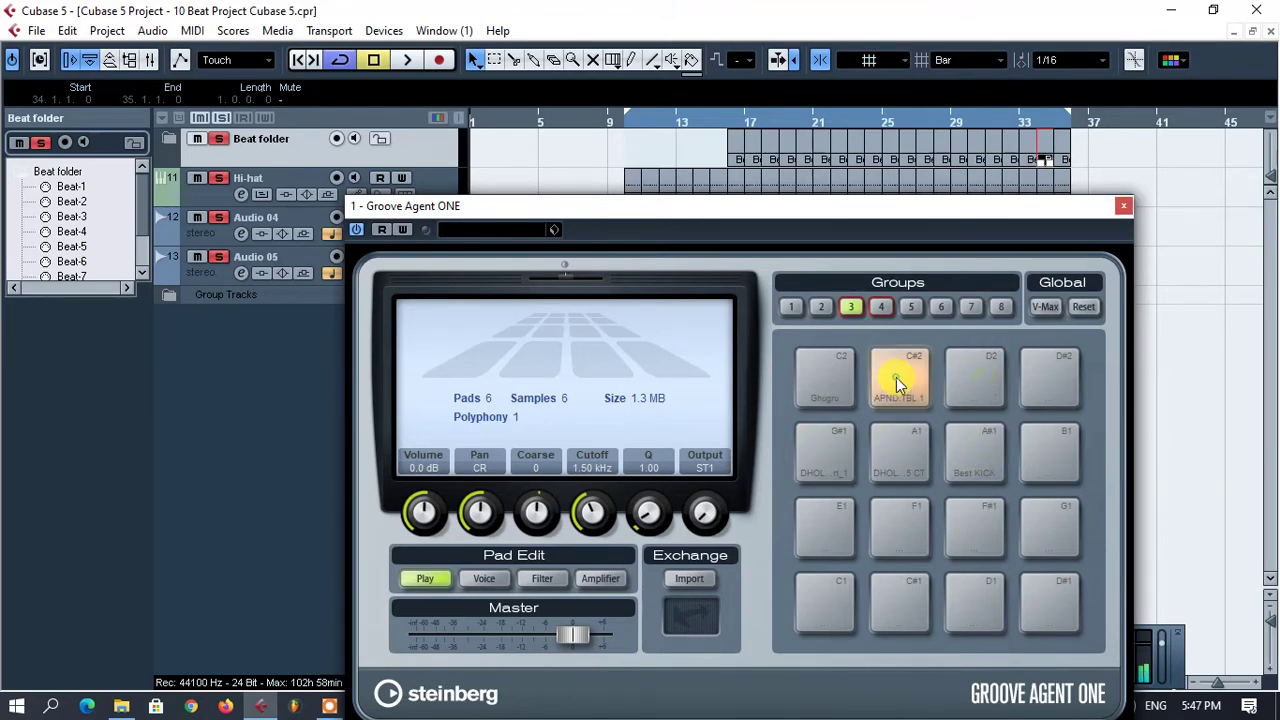
{"action": "left_click", "coordinate": [849, 377]}
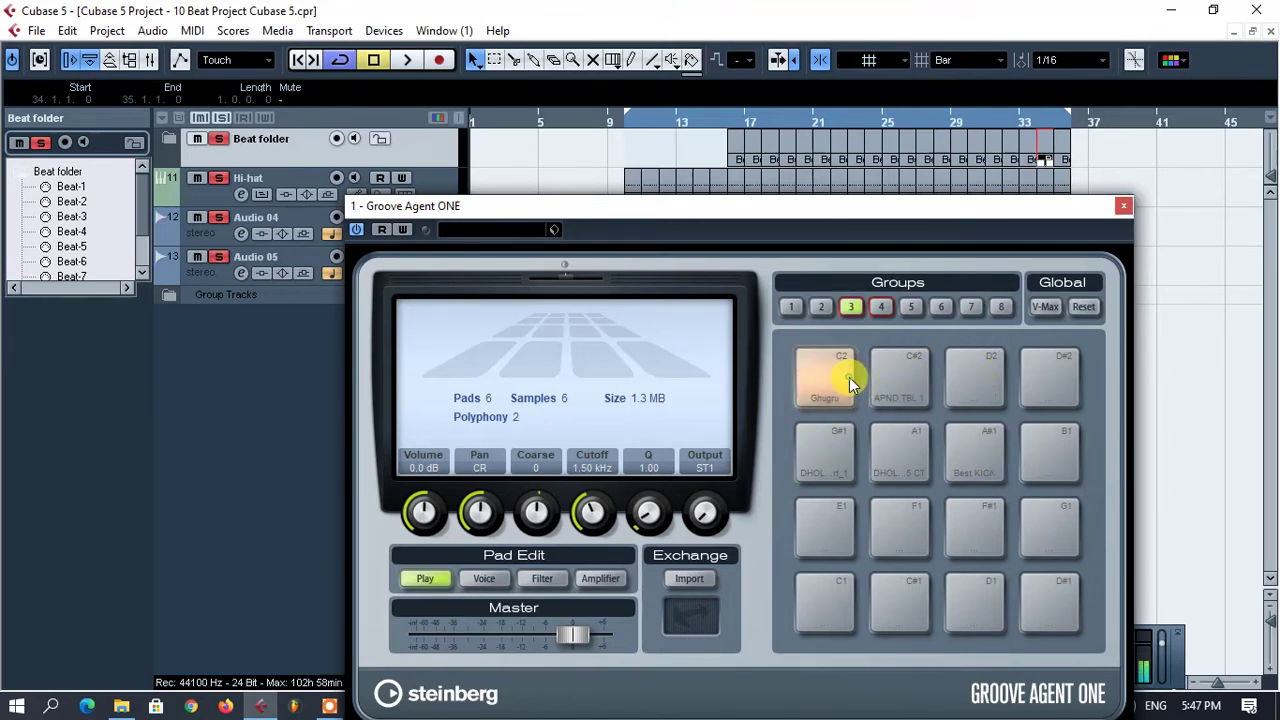
{"action": "left_click", "coordinate": [1125, 208]}
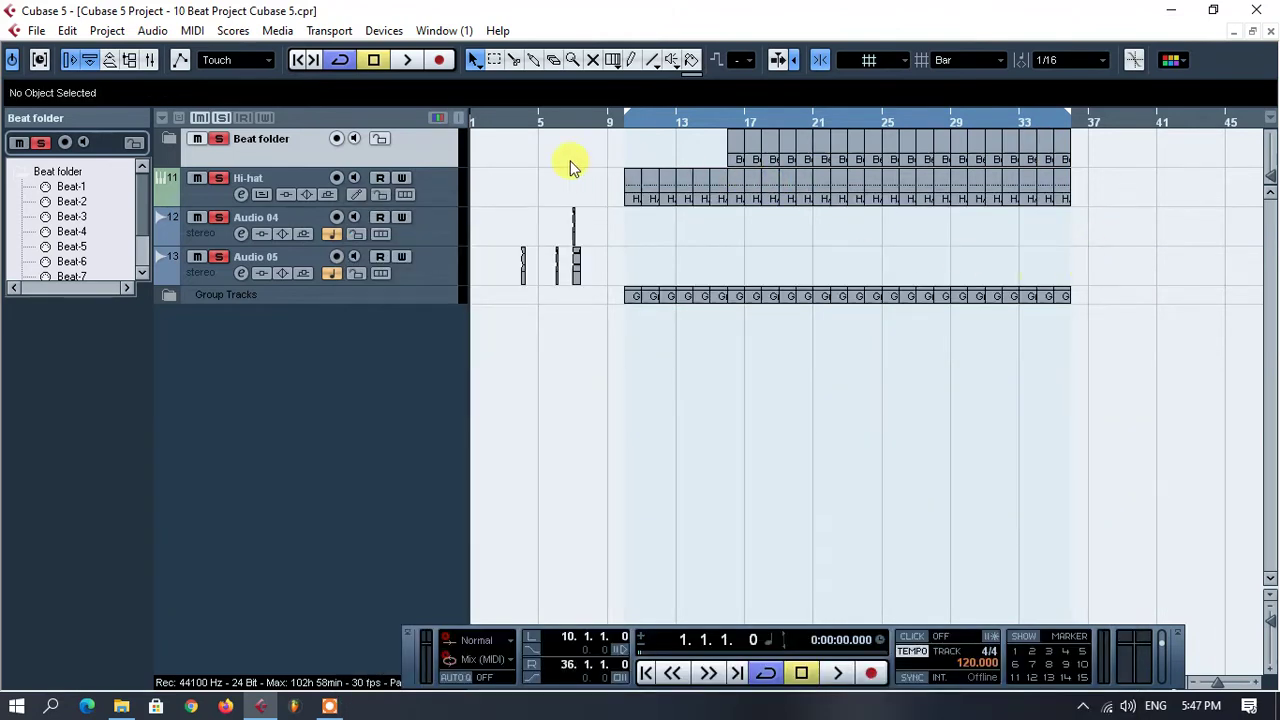
- Start playback of the project from bar 11 and expand the Beat folder track
{"action": "left_click", "coordinate": [638, 120]}
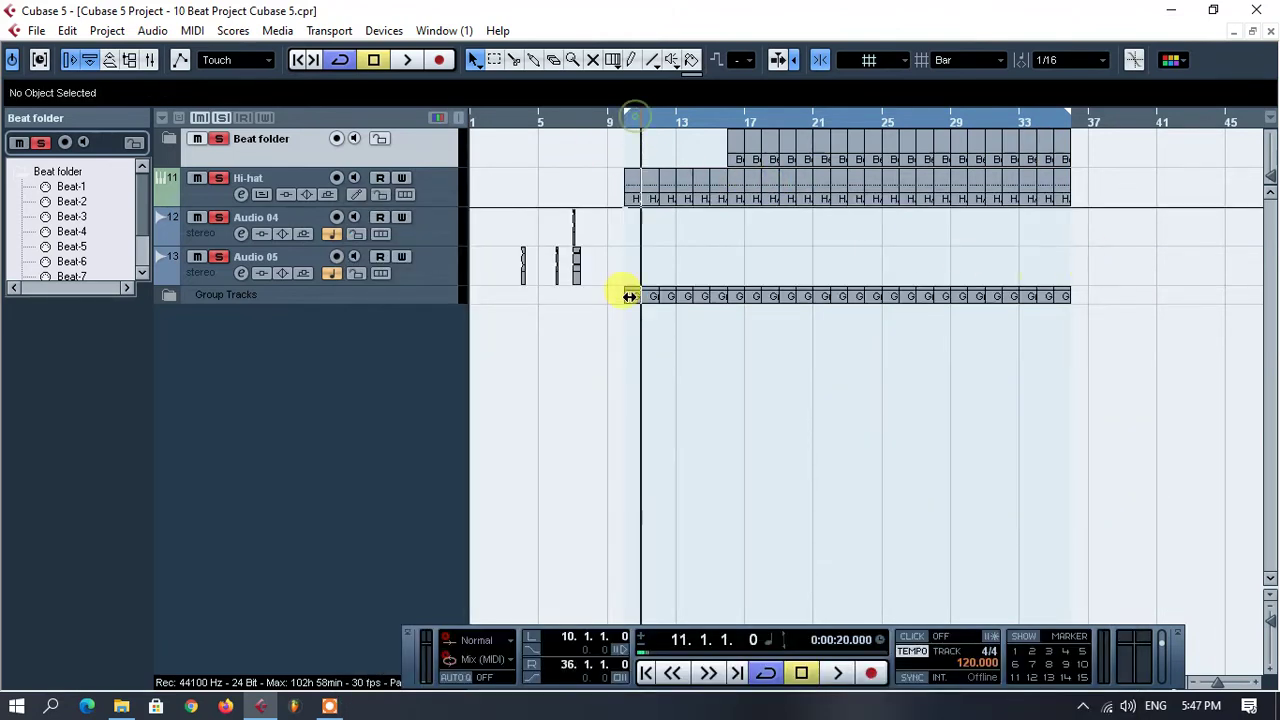
{"action": "left_click", "coordinate": [836, 676]}
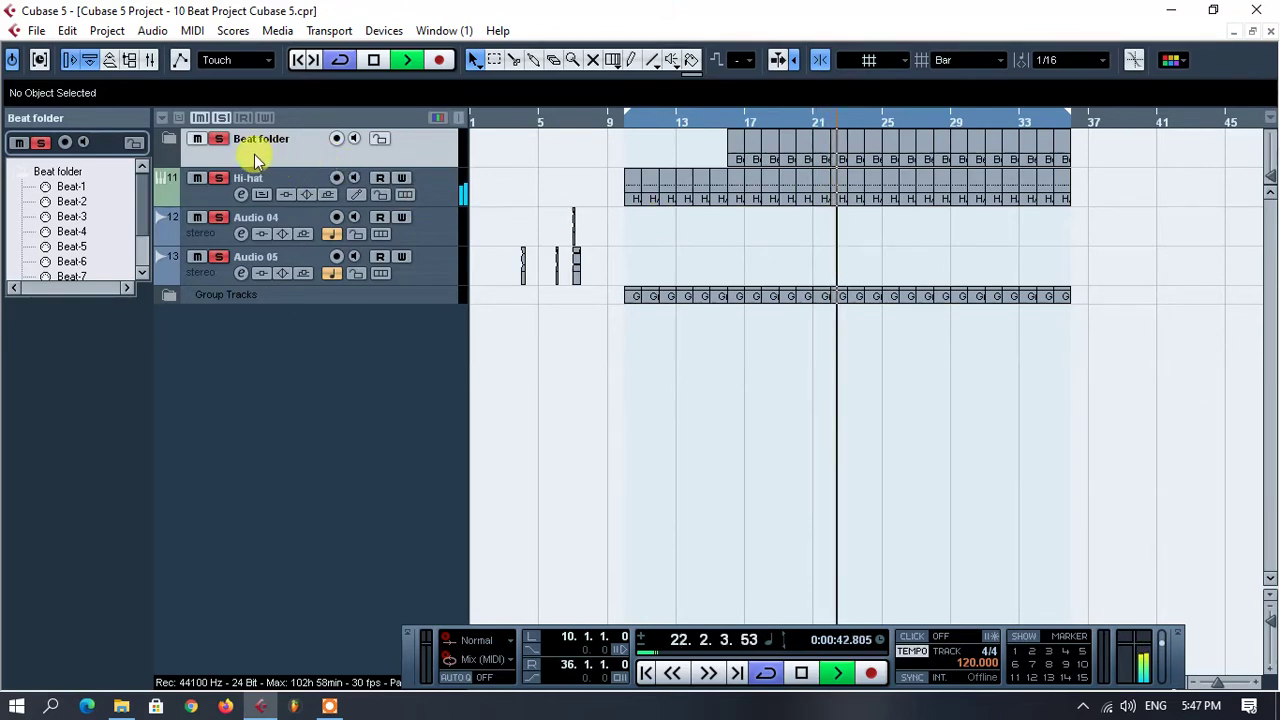
{"action": "double_click", "coordinate": [286, 141]}
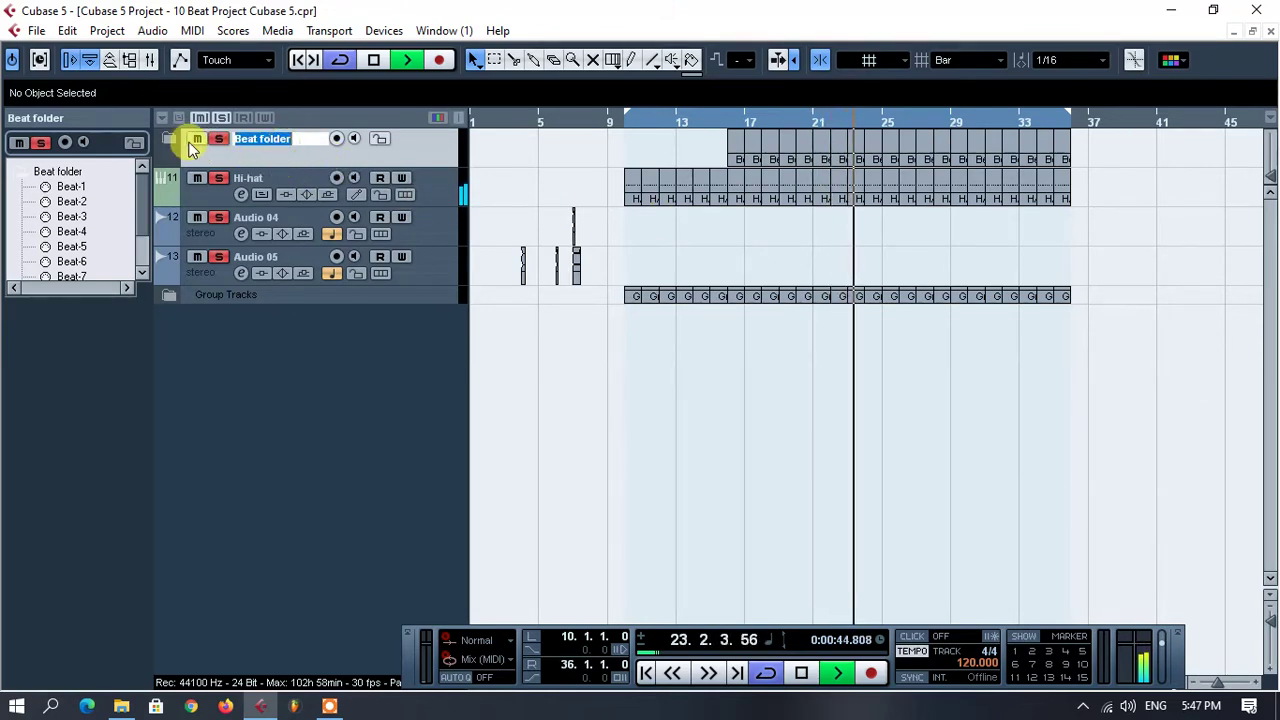
{"action": "left_click", "coordinate": [168, 139]}
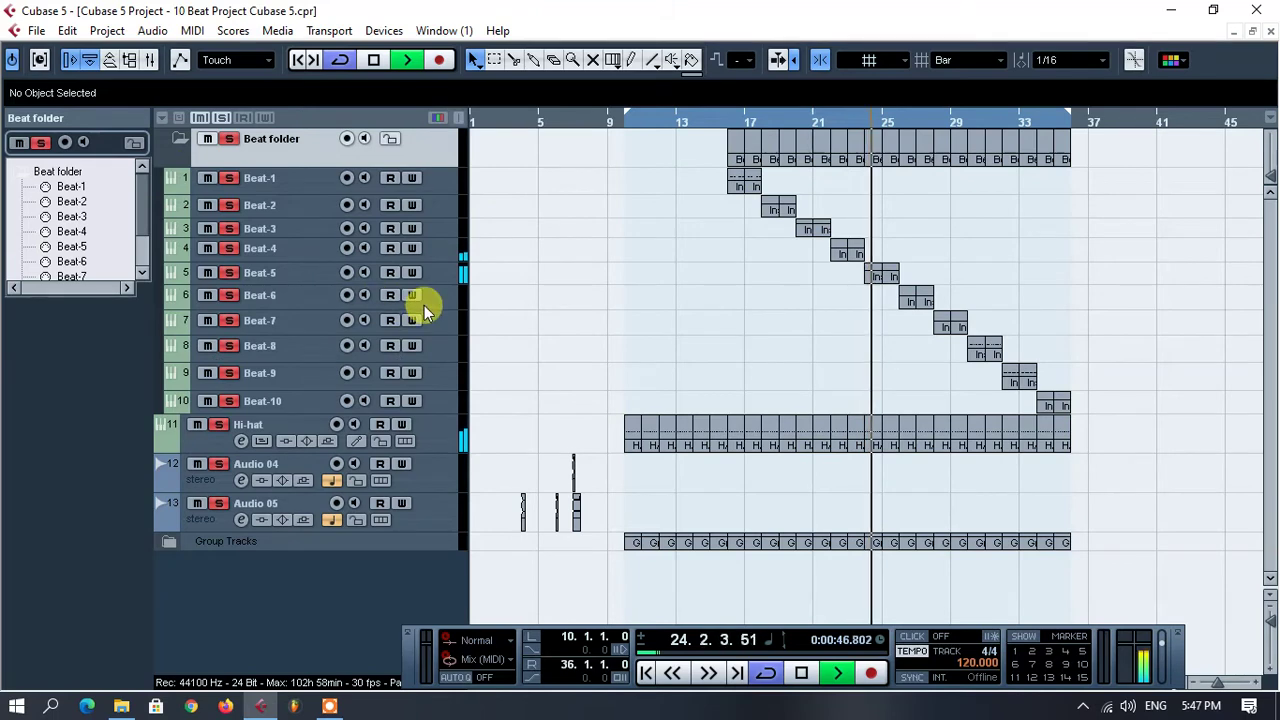
- Examine the notes of the Beat-5 part at bar 25 in the Key Editor, and play the beats from bar 16
{"action": "double_click", "coordinate": [893, 275]}
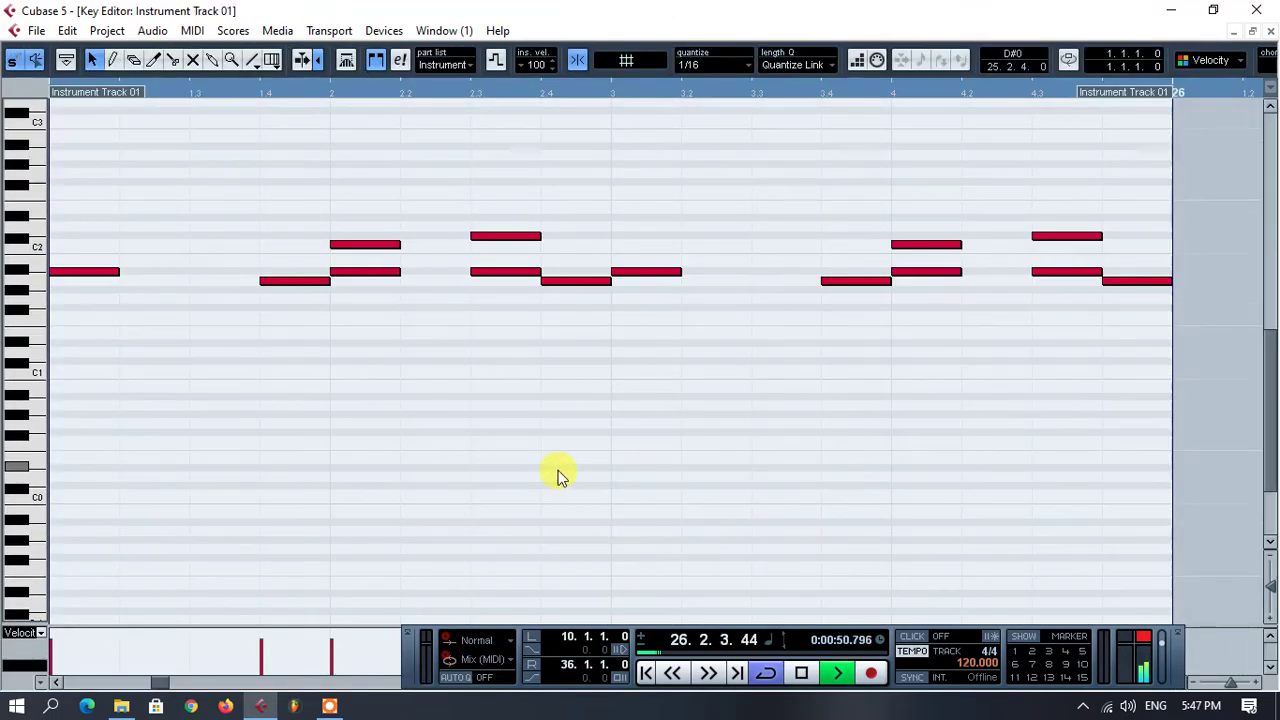
{"action": "scroll", "coordinate": [708, 346], "scroll_direction": "up", "scroll_amount": 3}
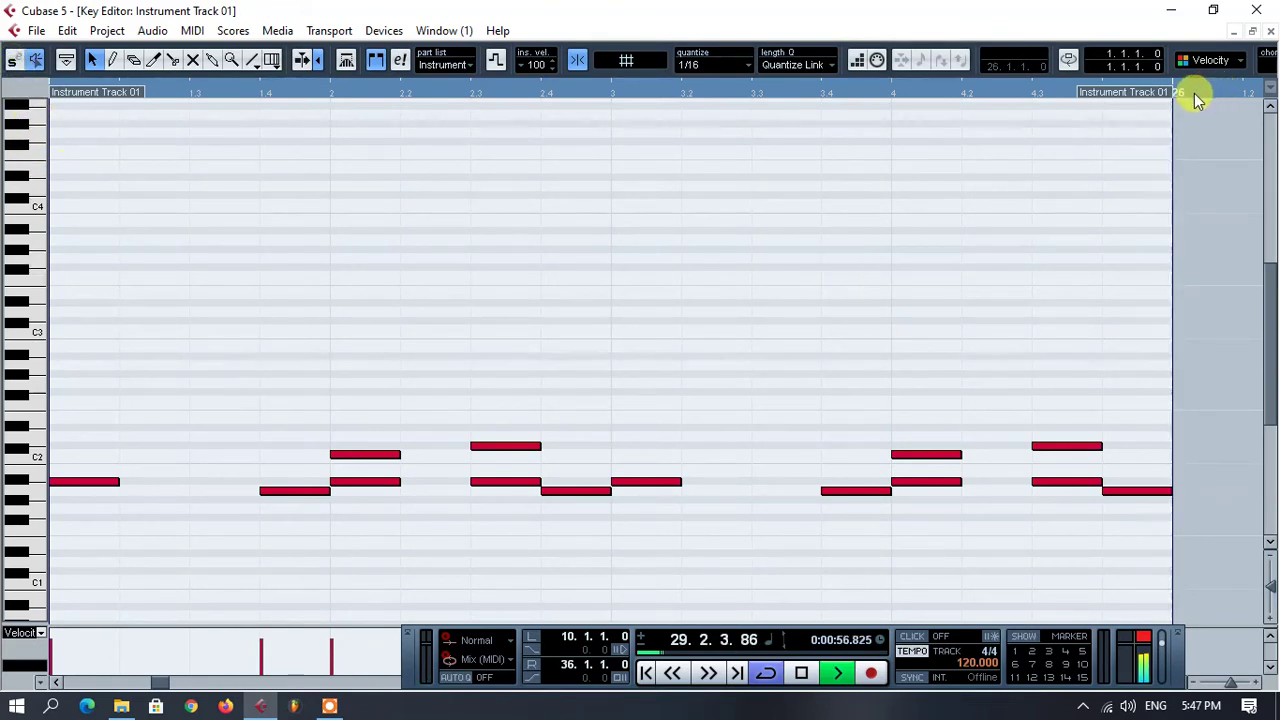
{"action": "left_click", "coordinate": [1271, 33]}
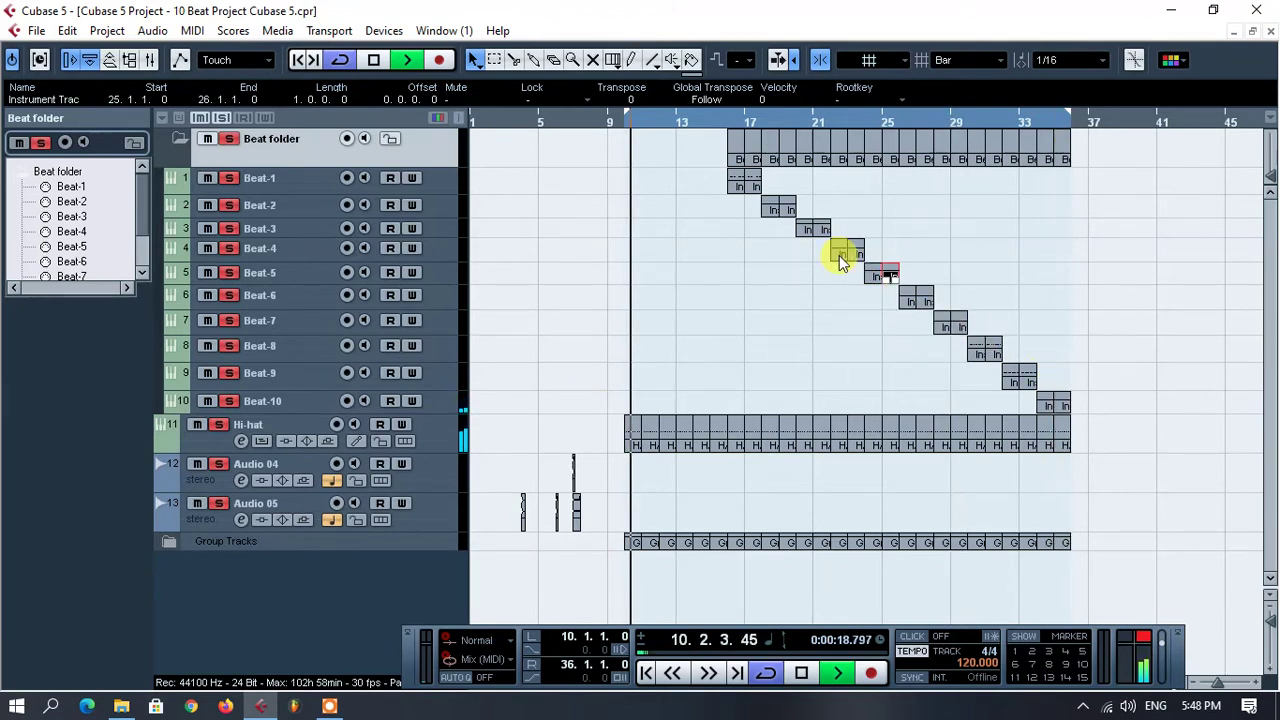
{"action": "left_click", "coordinate": [727, 121]}
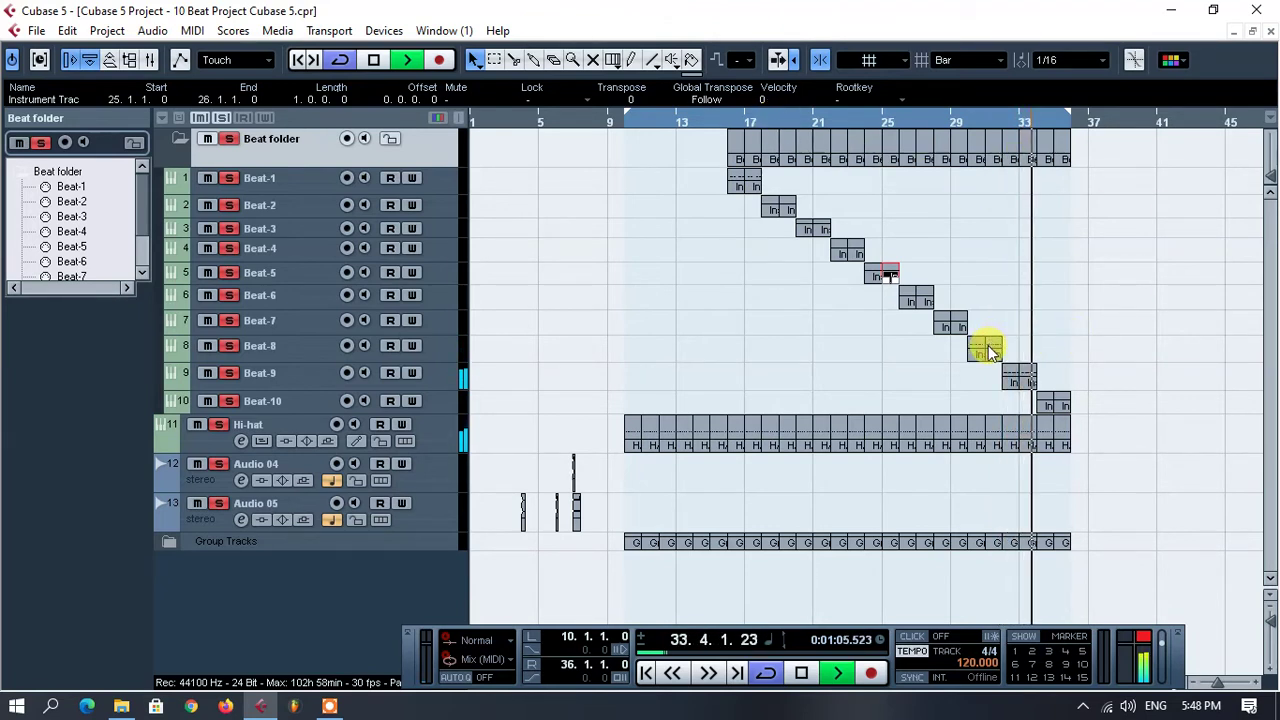
{"action": "key", "text": "space"}
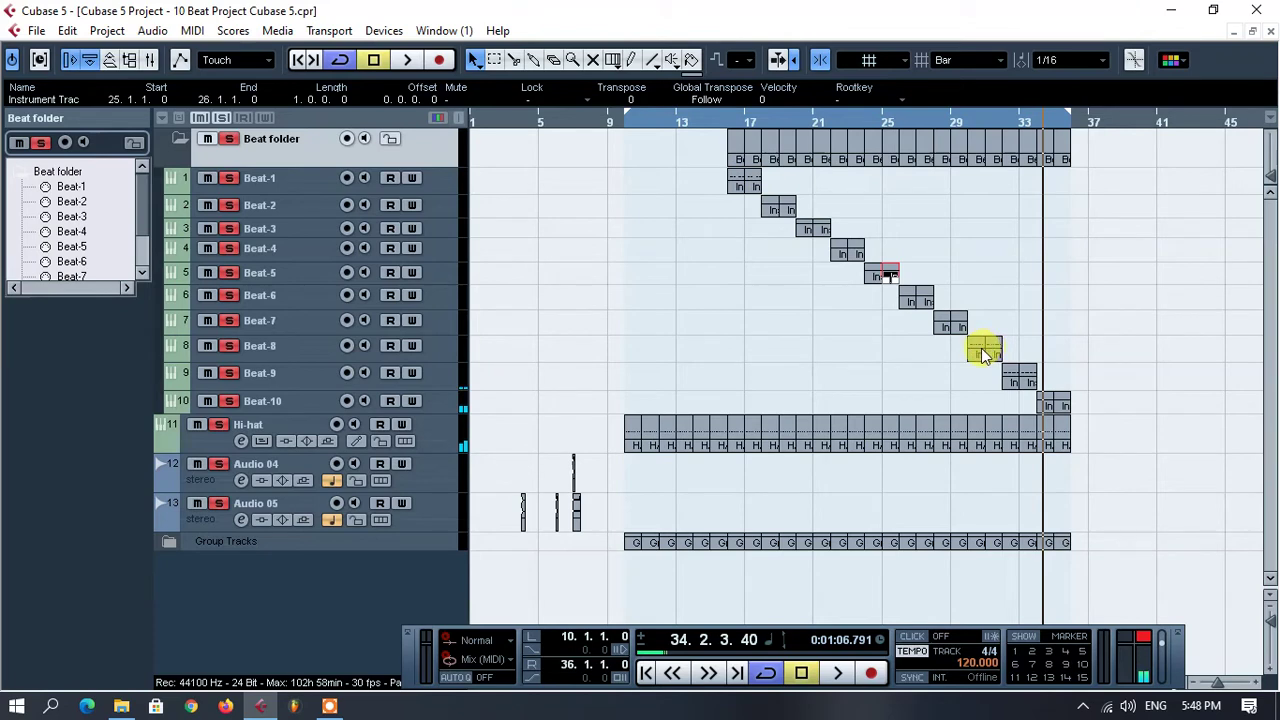
- Examine the notes of the Beat-8 part at bar 30 in the Key Editor, selecting them all, and close the editor
{"action": "double_click", "coordinate": [979, 353]}
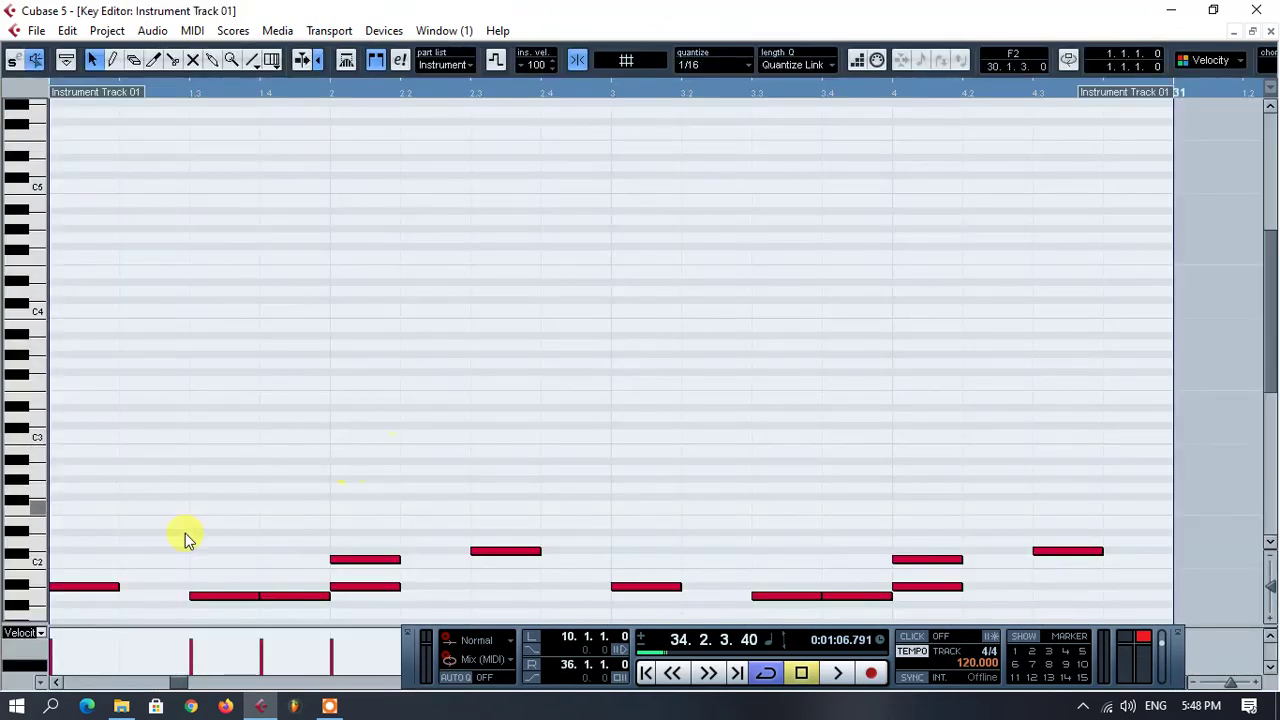
{"action": "scroll", "coordinate": [40, 583], "scroll_direction": "down", "scroll_amount": 5}
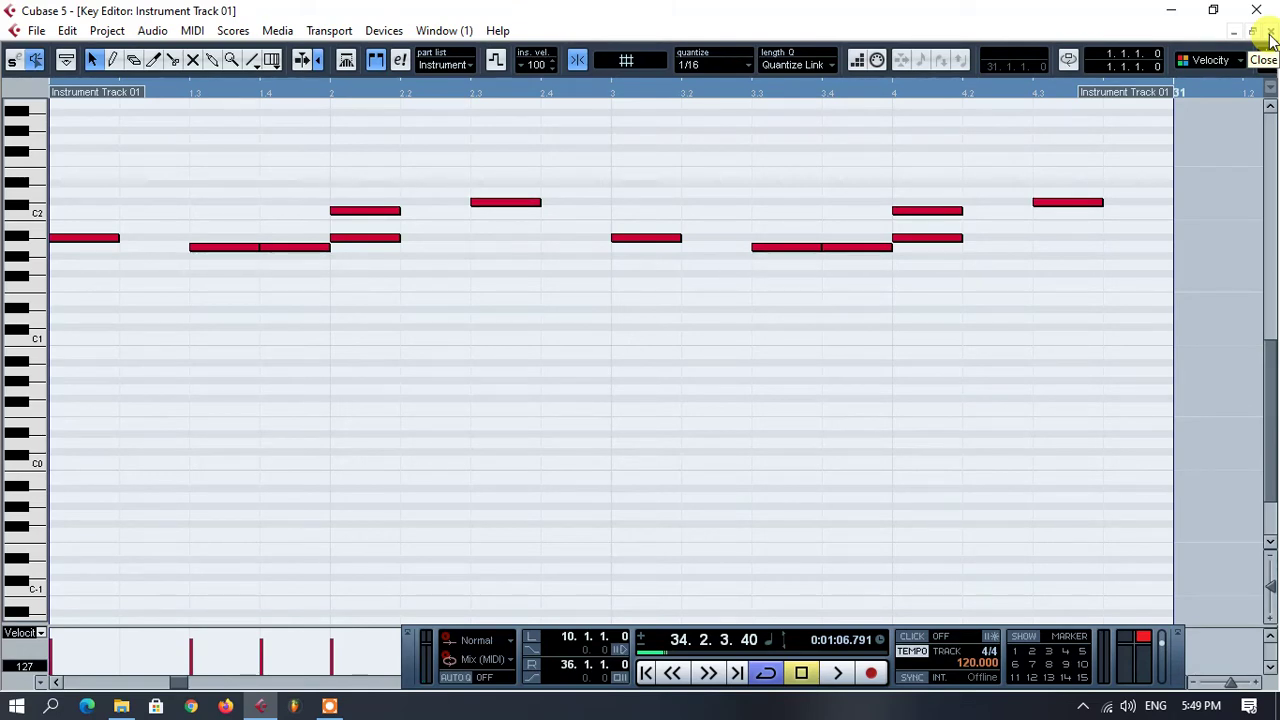
{"action": "left_click_drag", "start_coordinate": [1145, 175], "coordinate": [536, 290]}
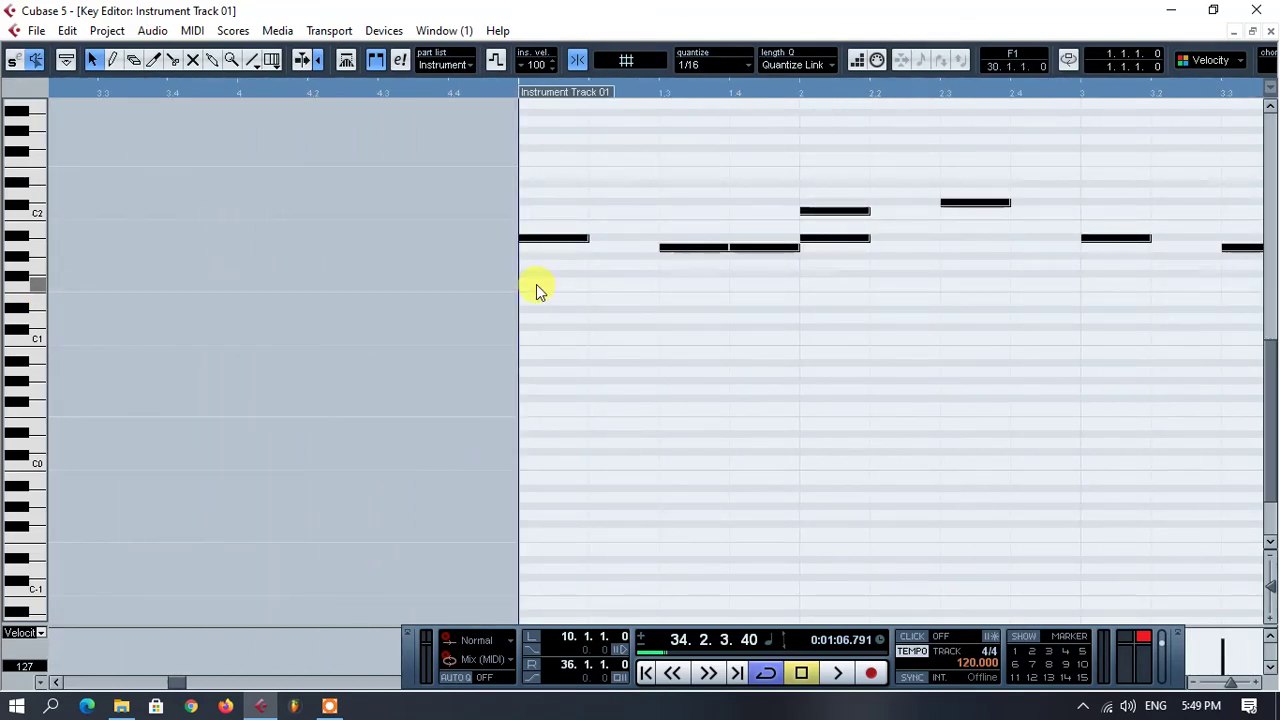
{"action": "left_click", "coordinate": [1271, 36]}
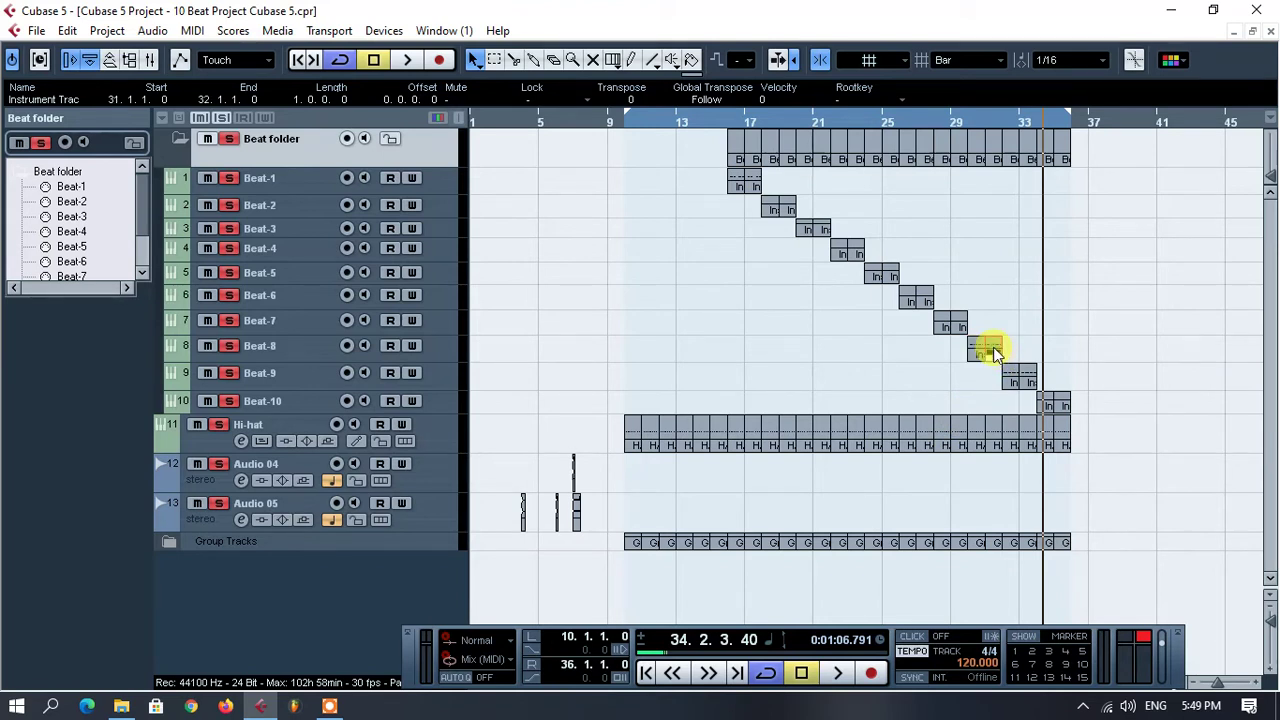
- Undo a trial move of the Beat-8 part at bar 31 and copy that part to bars 32 and 33
{"action": "left_click_drag", "start_coordinate": [993, 352], "coordinate": [1008, 350]}
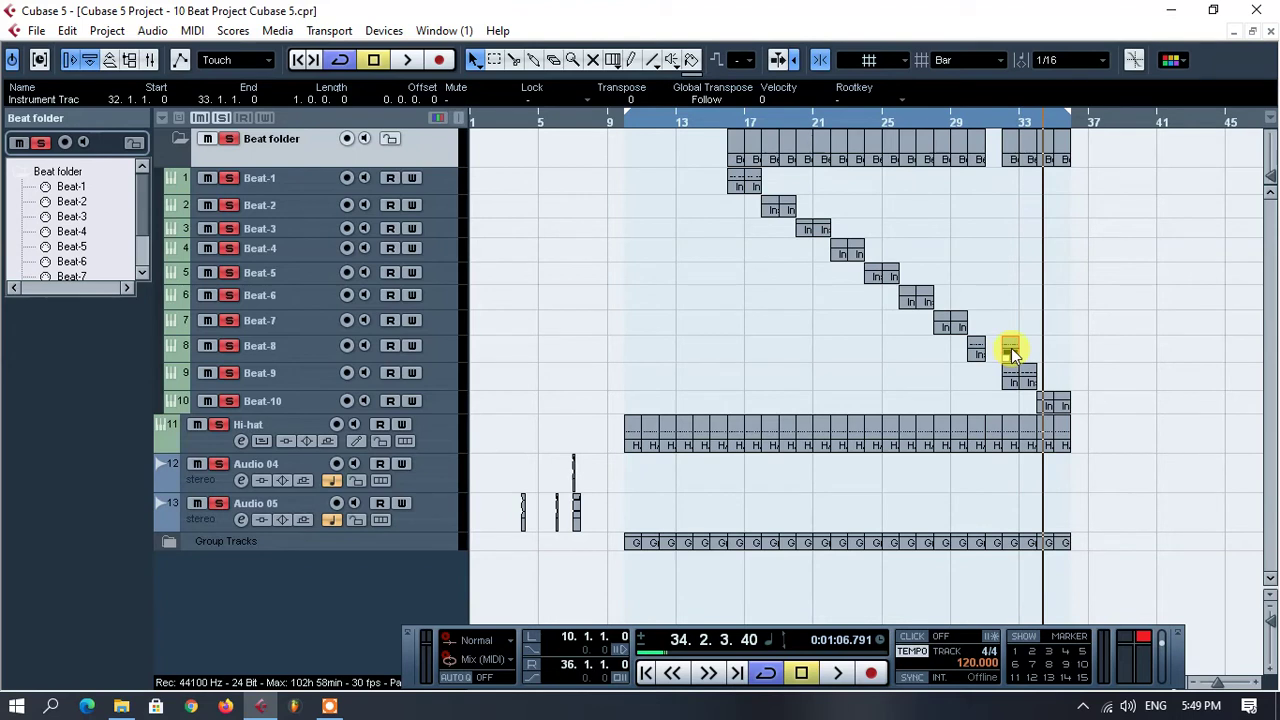
{"action": "key", "text": "ctrl+z"}
{"action": "mouse_move", "coordinate": [997, 352]}
{"action": "left_mouse_down"}
{"action": "mouse_move", "coordinate": [1020, 354]}
{"action": "mouse_move", "coordinate": [1010, 362]}
{"action": "left_mouse_up"}
- Examine the notes of the copied Beat-8 part at bar 32 in the Key Editor, and close the editor
{"action": "double_click", "coordinate": [1008, 358]}
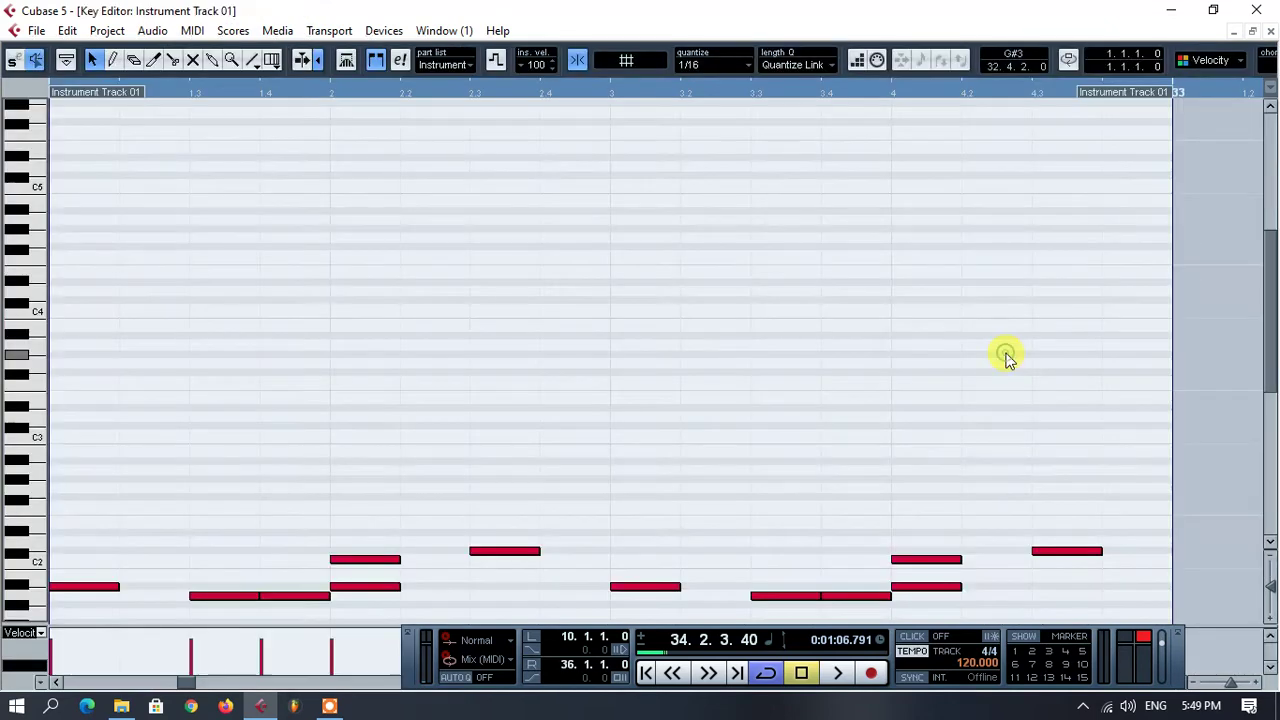
{"action": "scroll", "coordinate": [390, 460], "scroll_direction": "down", "scroll_amount": 3}
{"action": "left_click", "coordinate": [368, 463]}
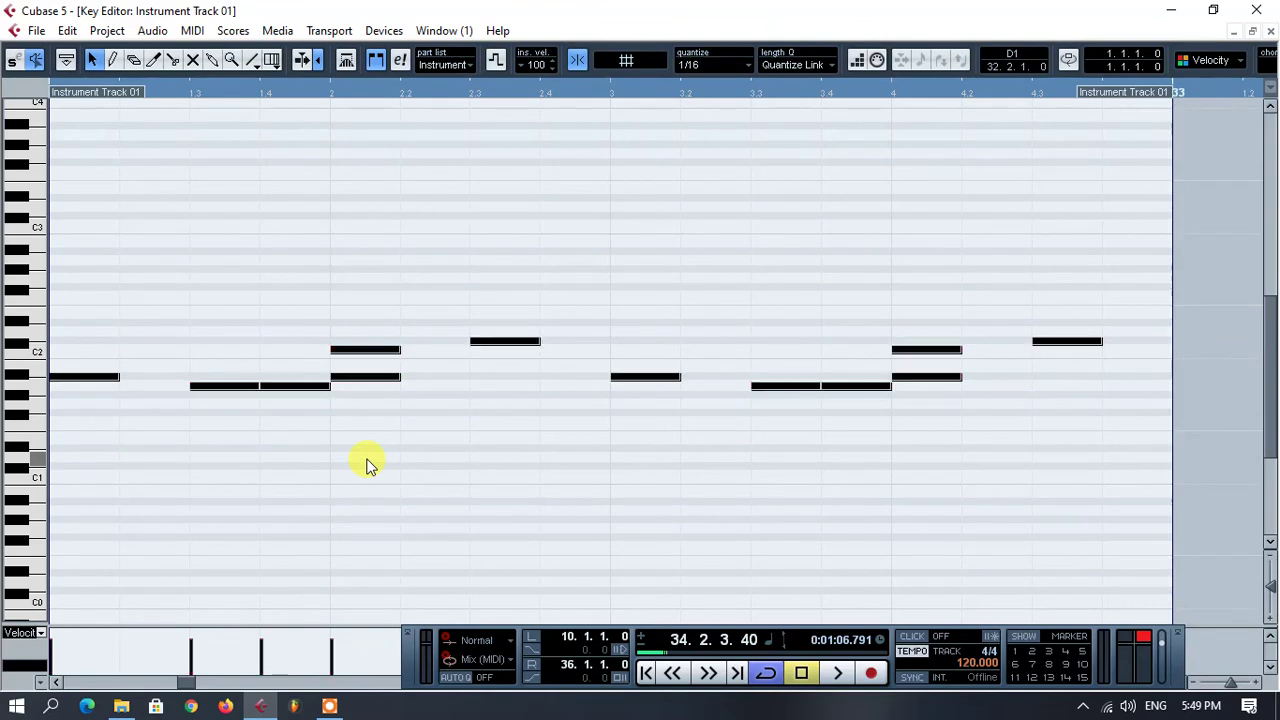
{"action": "key", "text": "ctrl+a"}
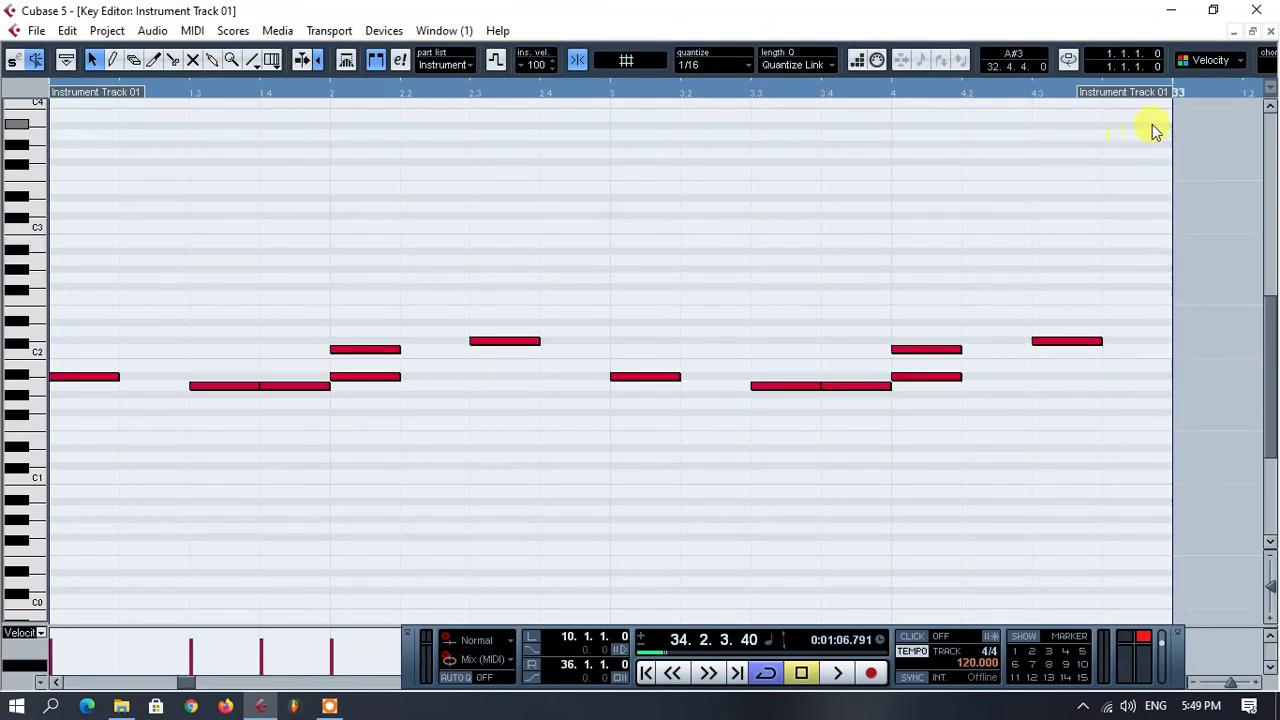
{"action": "left_click", "coordinate": [1273, 36]}
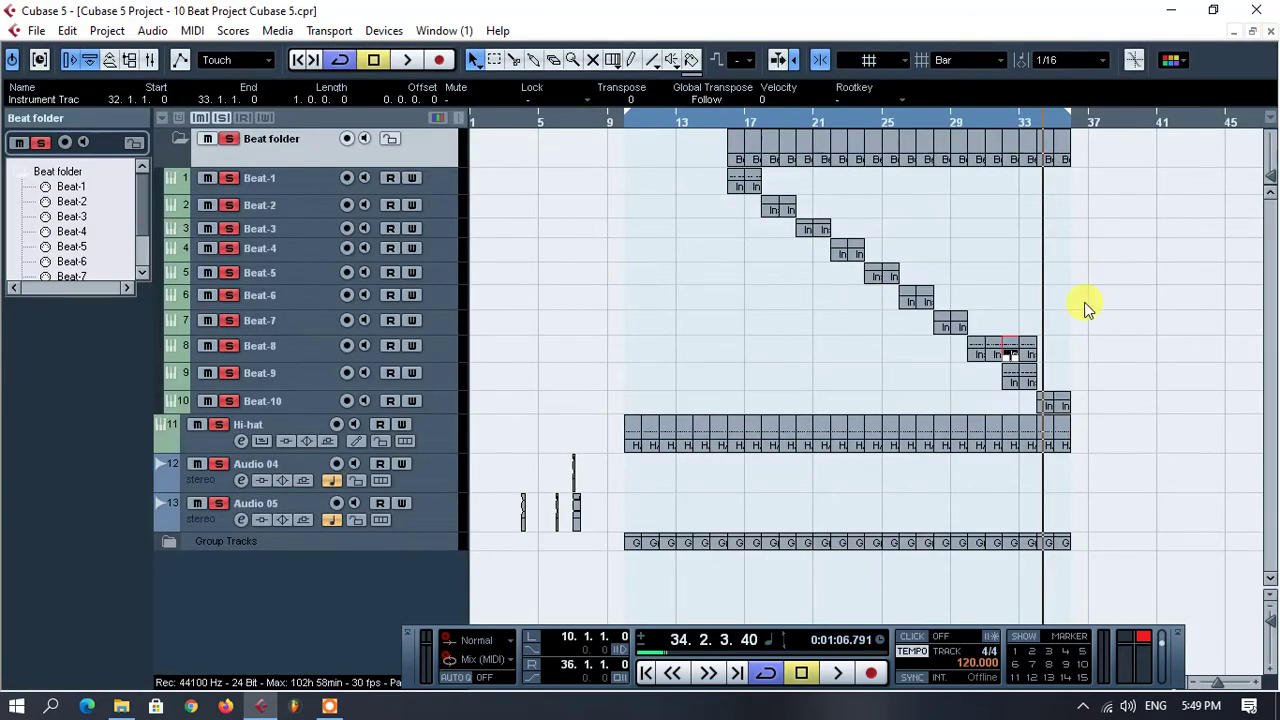
- Replace the Beat-8 part at bar 33 with a copy of the bar 32 part, and select the Beat folder part at bar 31
{"action": "left_click", "coordinate": [1028, 355]}
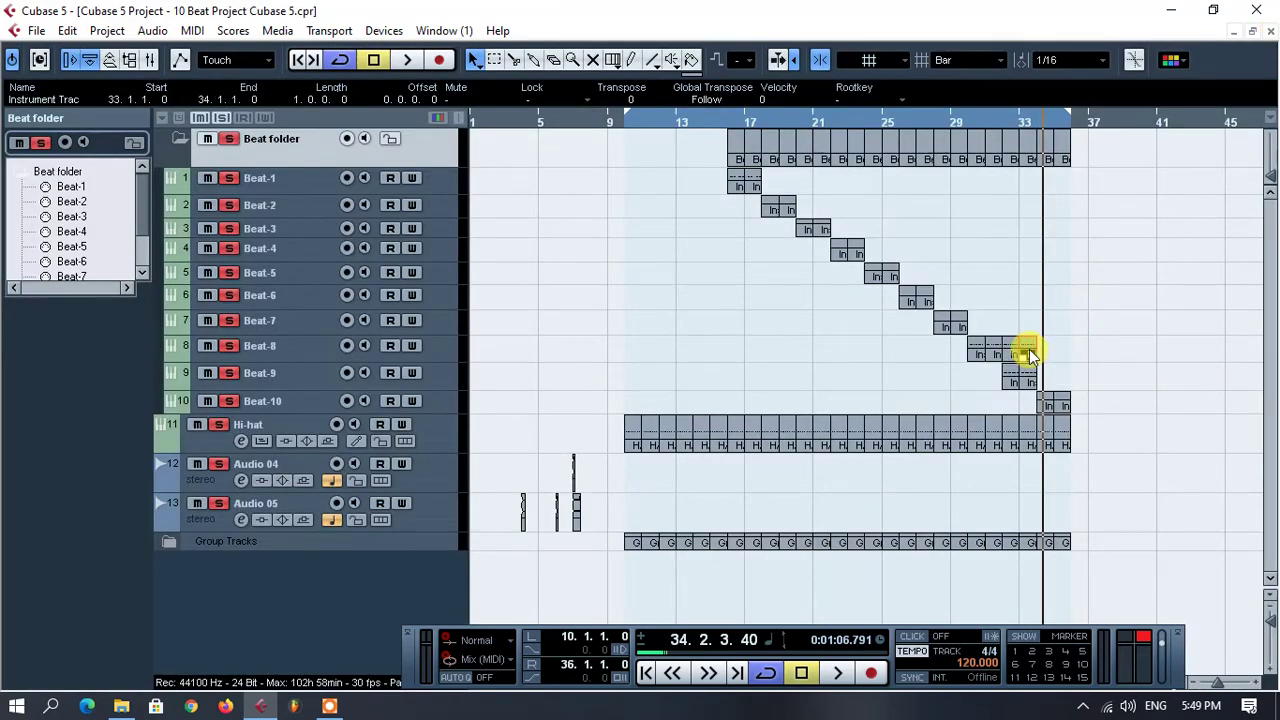
{"action": "left_click", "coordinate": [1030, 352], "text": "ctrl"}
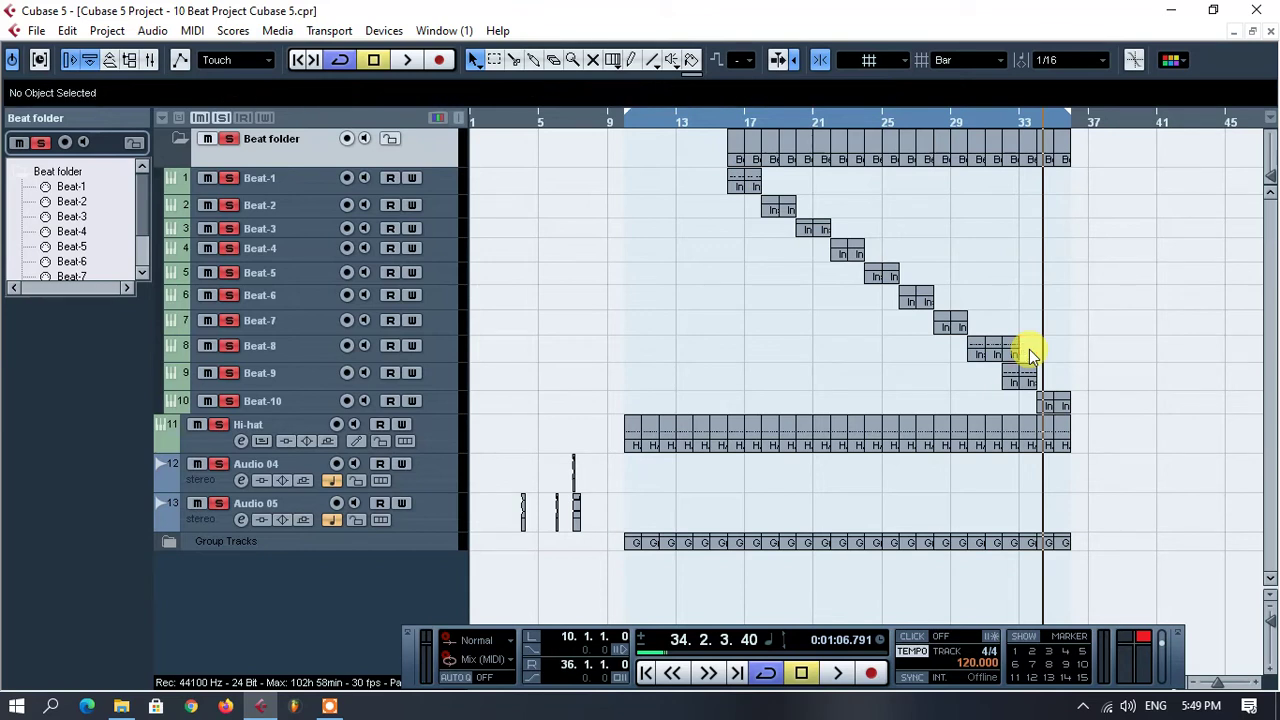
{"action": "left_click", "coordinate": [1018, 350]}
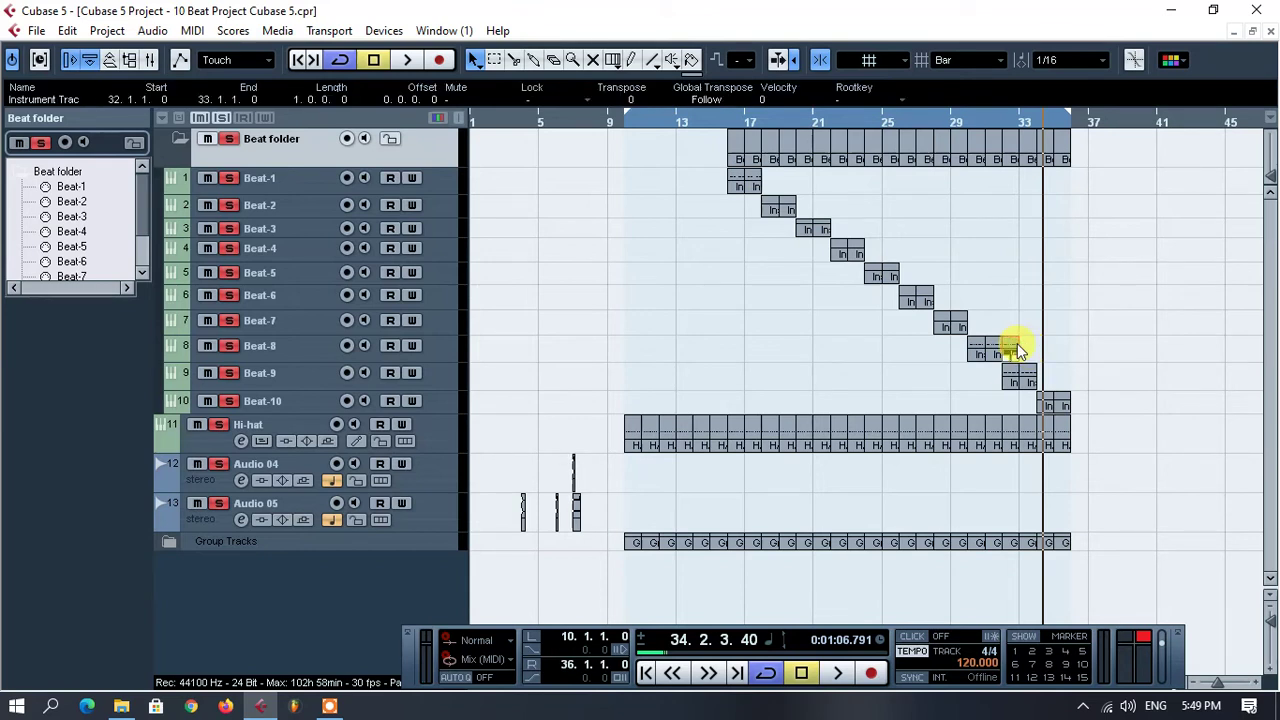
{"action": "left_click_drag", "start_coordinate": [1015, 349], "coordinate": [1030, 346]}
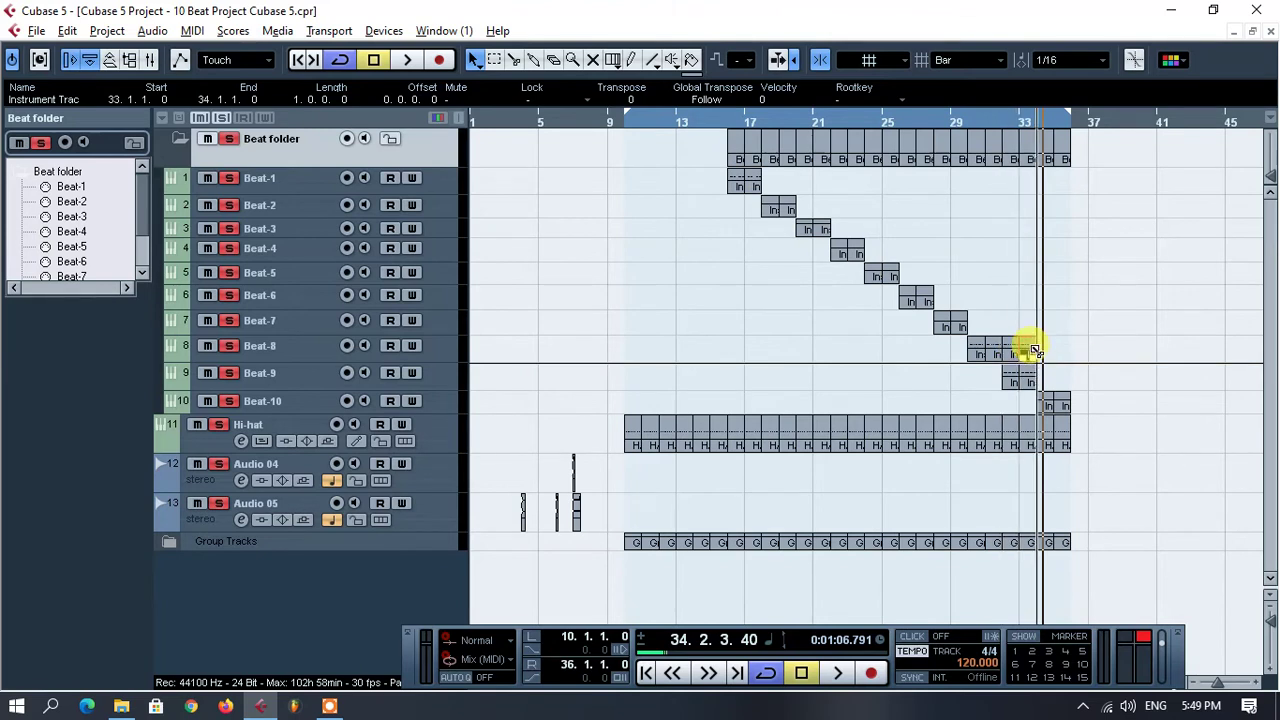
{"action": "left_click", "coordinate": [1008, 155]}
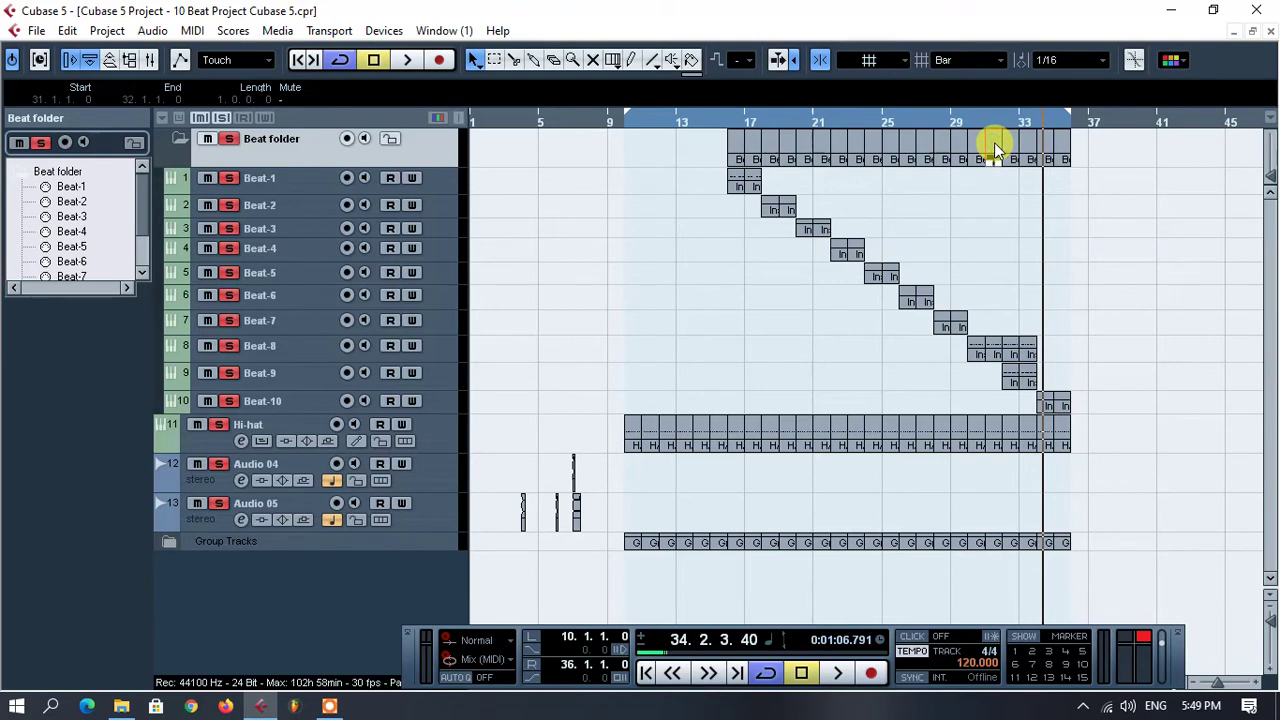
{"action": "left_click", "coordinate": [995, 148]}
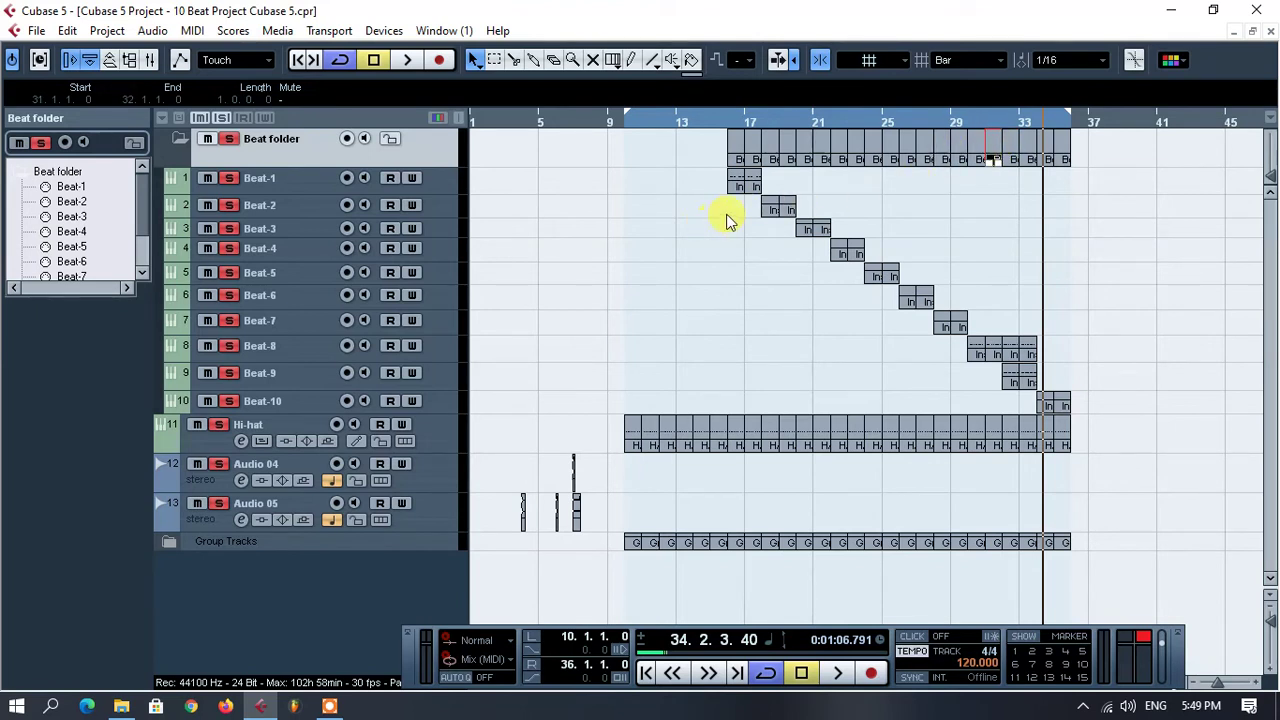
- Play the arrangement from bar 29 and continue the playback from about bar 15
{"action": "left_click", "coordinate": [955, 124]}
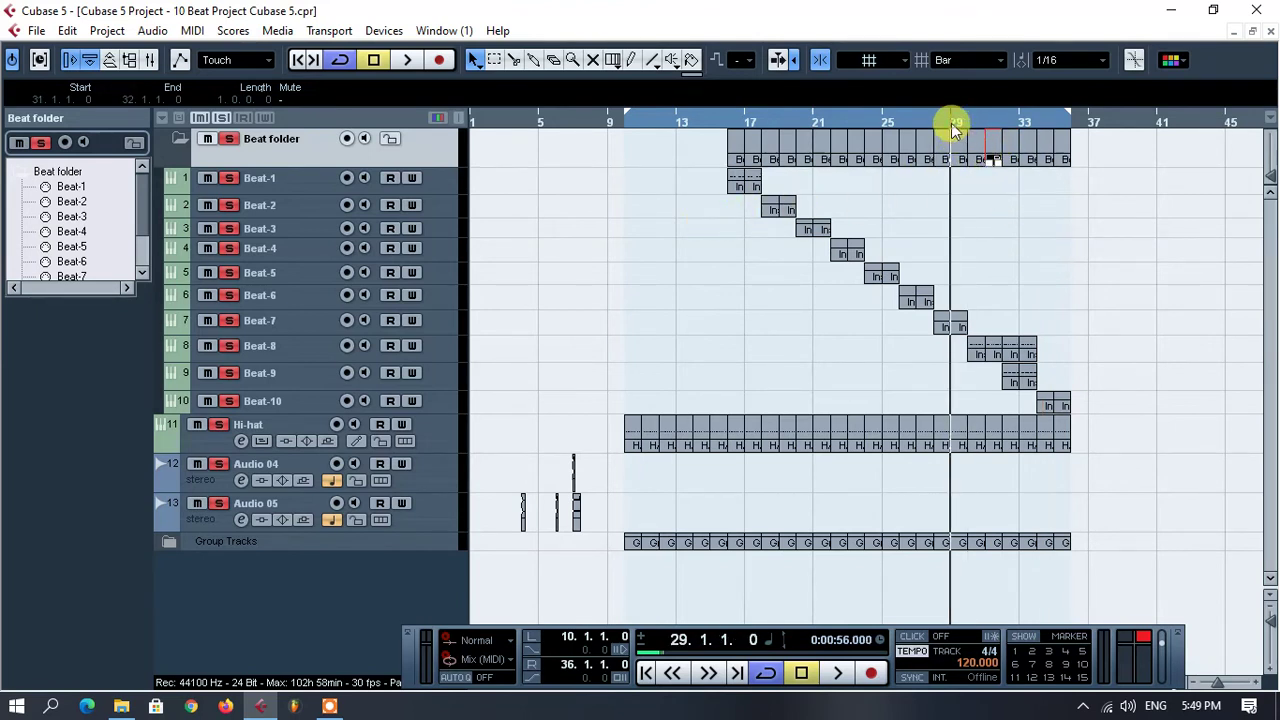
{"action": "key", "text": "space"}
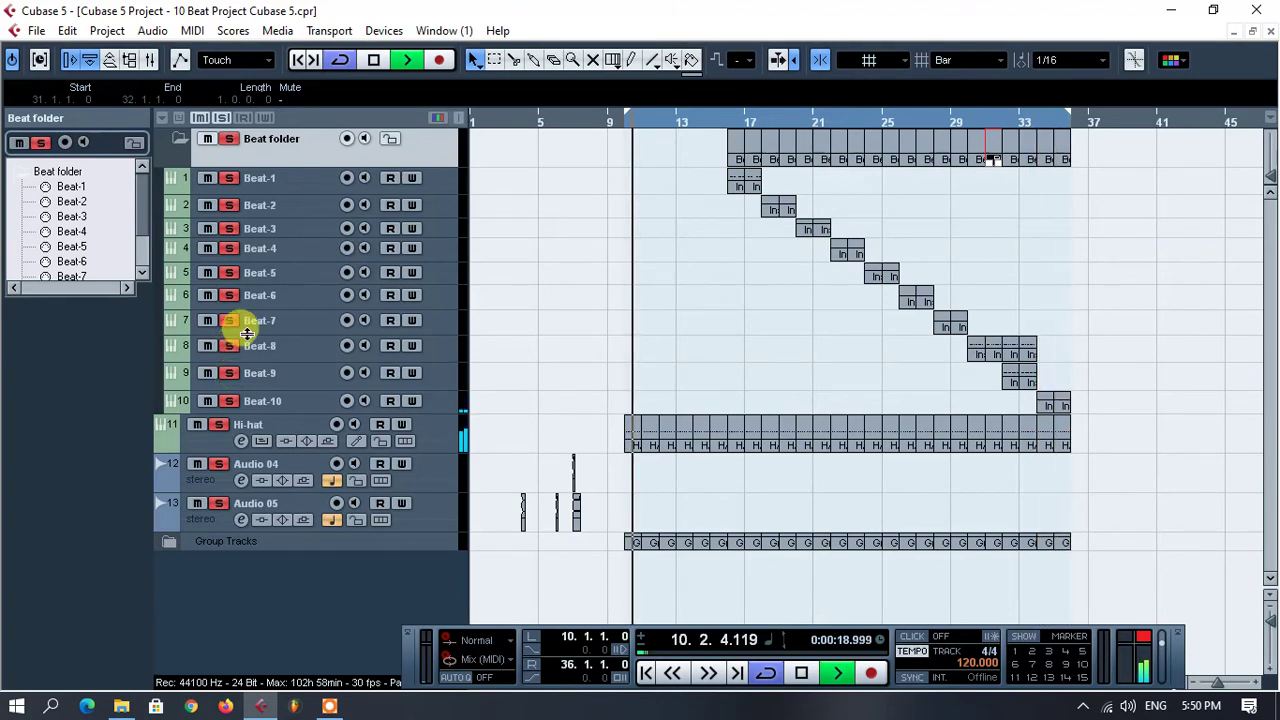
{"action": "left_click", "coordinate": [716, 122]}
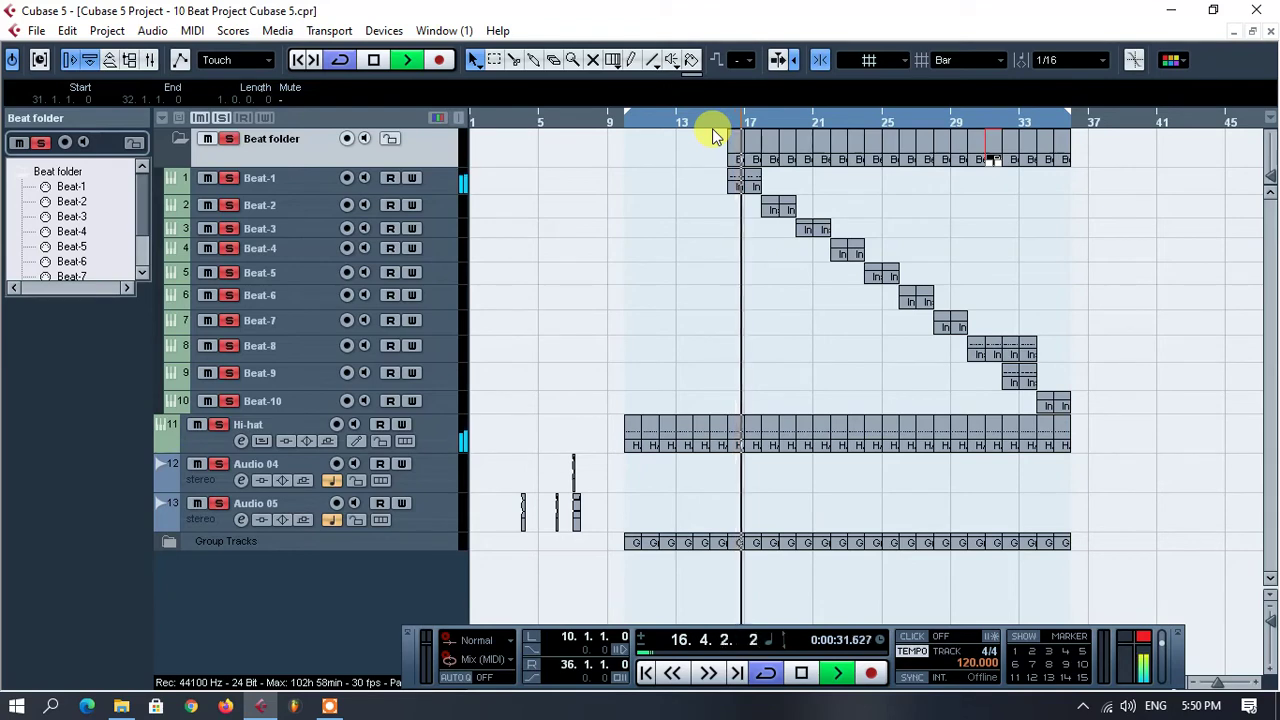
- Expand the Group Tracks folder to view its Group 1, Melody-1 and Melody-2 tracks during playback, and collapse it again
{"action": "left_click", "coordinate": [238, 544]}
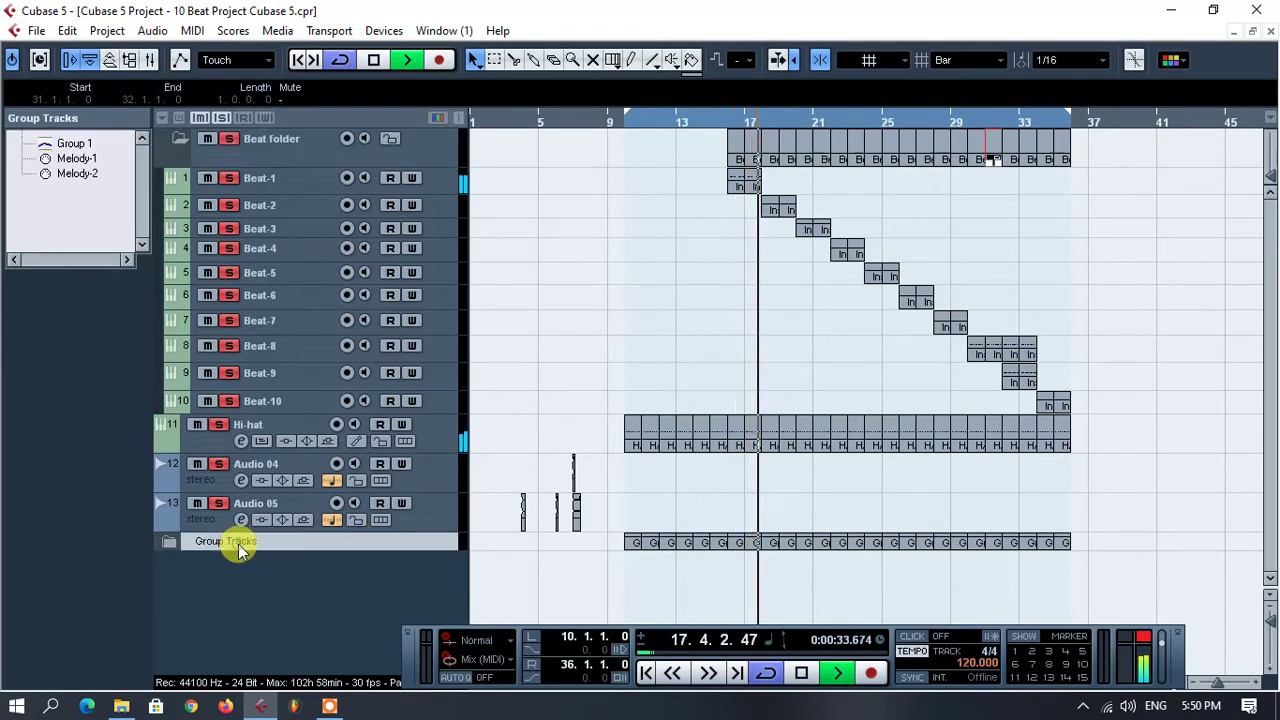
{"action": "left_click", "coordinate": [170, 542]}
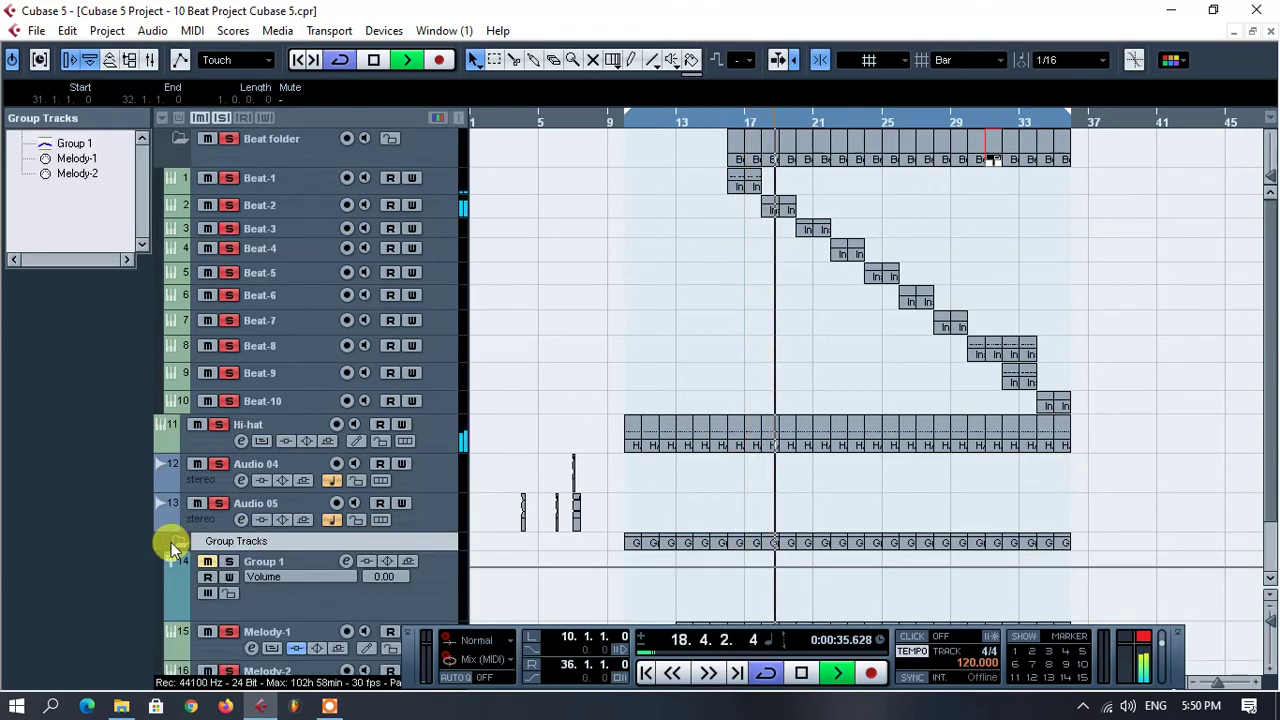
{"action": "scroll", "coordinate": [230, 566], "scroll_direction": "down", "scroll_amount": 2}
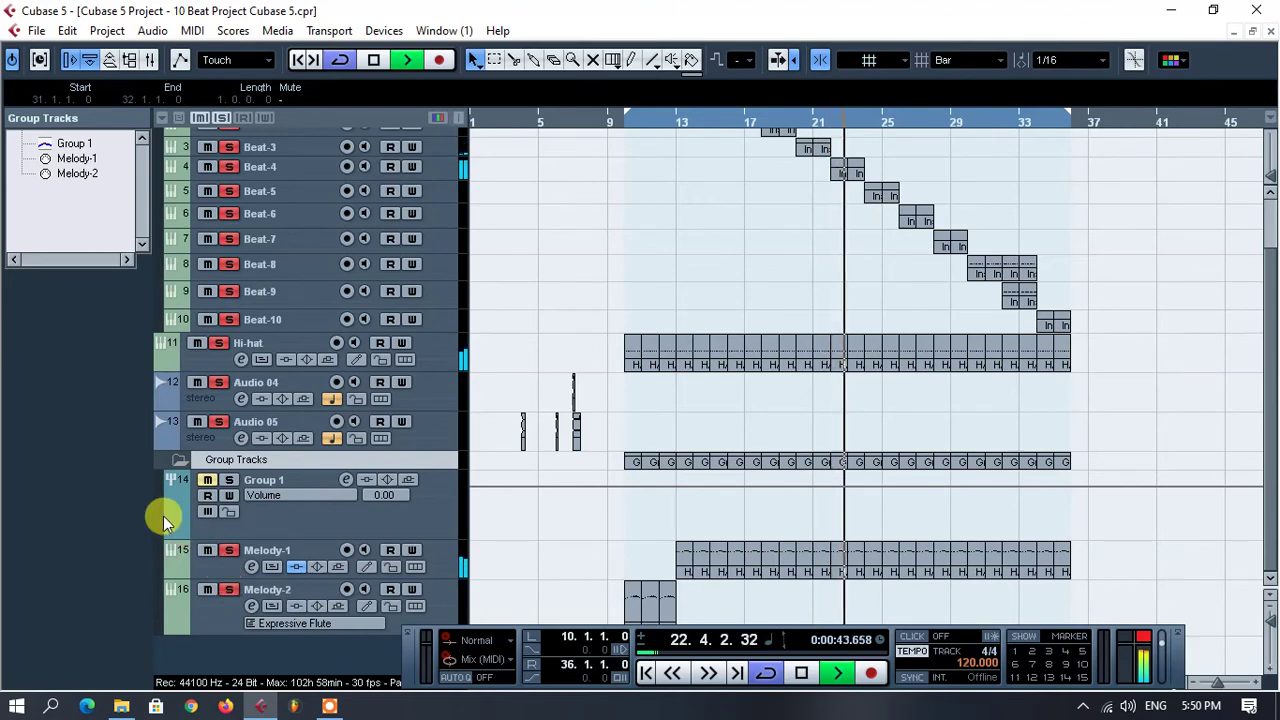
{"action": "left_click", "coordinate": [172, 460]}
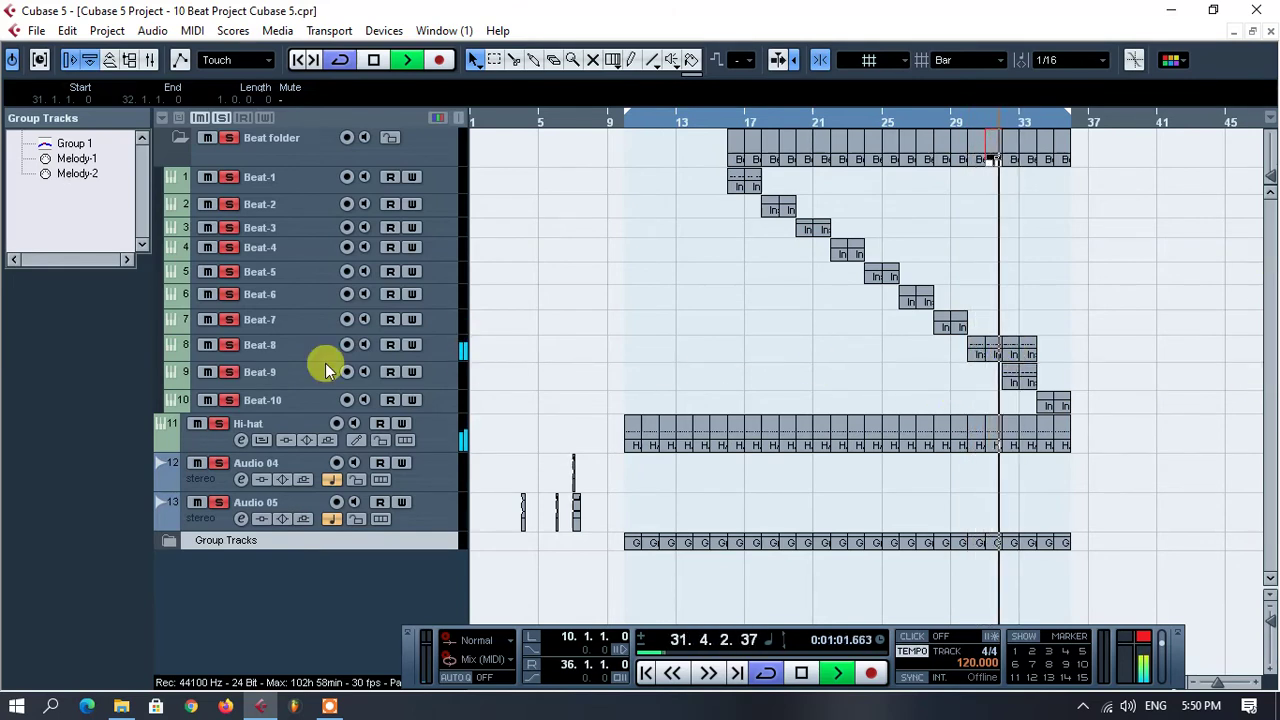
- Duplicate the Beat-7 part at bar 29 six times to fill bars 30 to 35 while the arrangement plays
{"action": "left_click", "coordinate": [960, 322]}
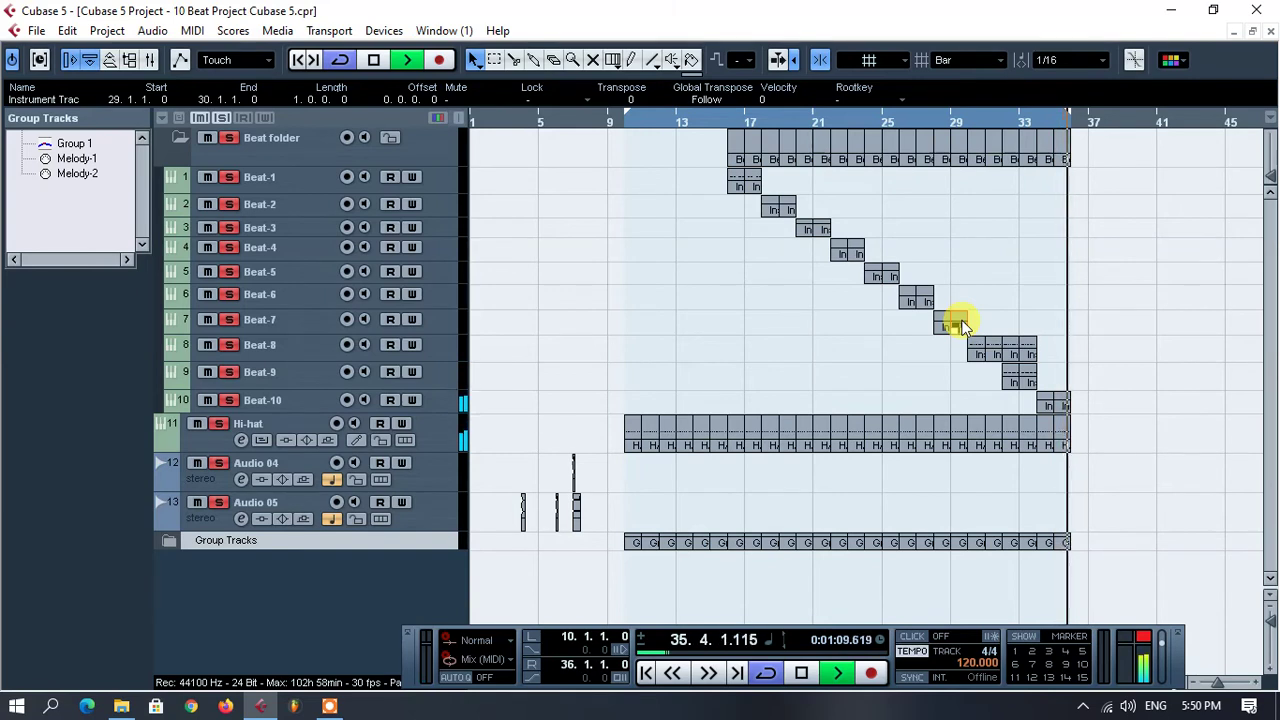
{"action": "left_click", "coordinate": [863, 120]}
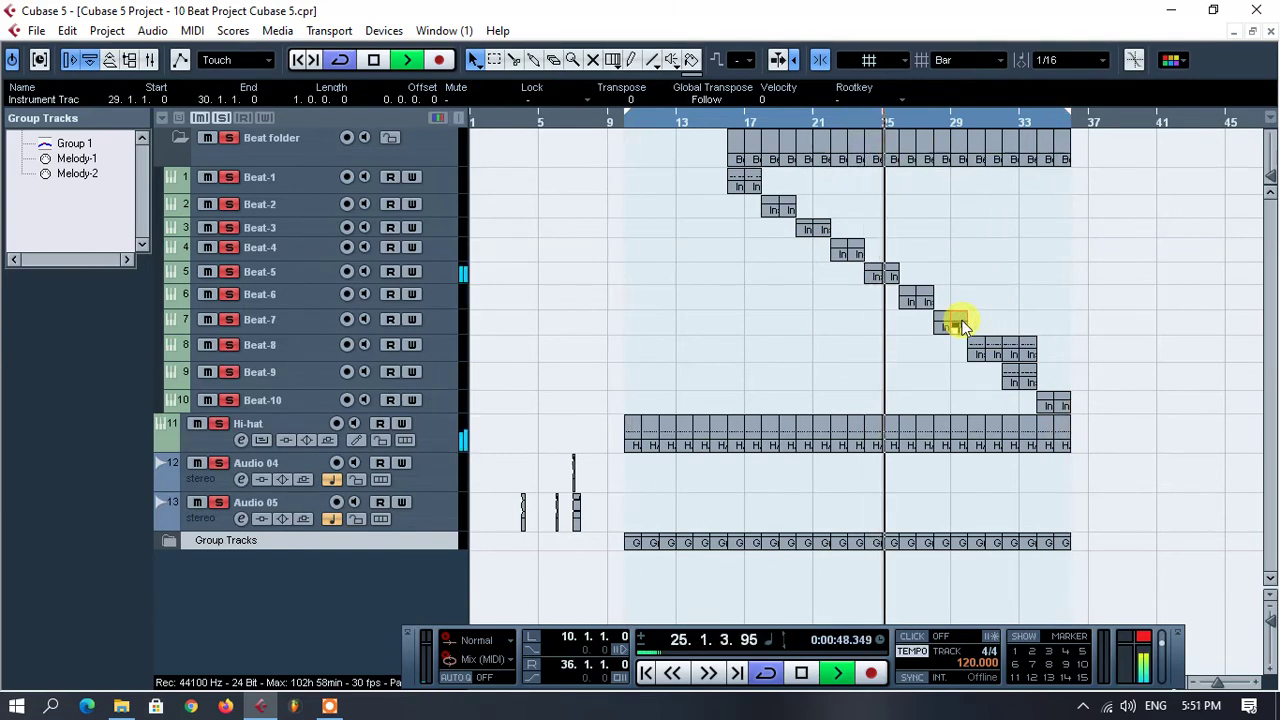
{"action": "key", "text": "ctrl+d"}
{"action": "key", "text": "ctrl+d"}
{"action": "key", "text": "ctrl+d"}
{"action": "key", "text": "ctrl+d"}
{"action": "key", "text": "ctrl+d"}
{"action": "key", "text": "ctrl+d"}
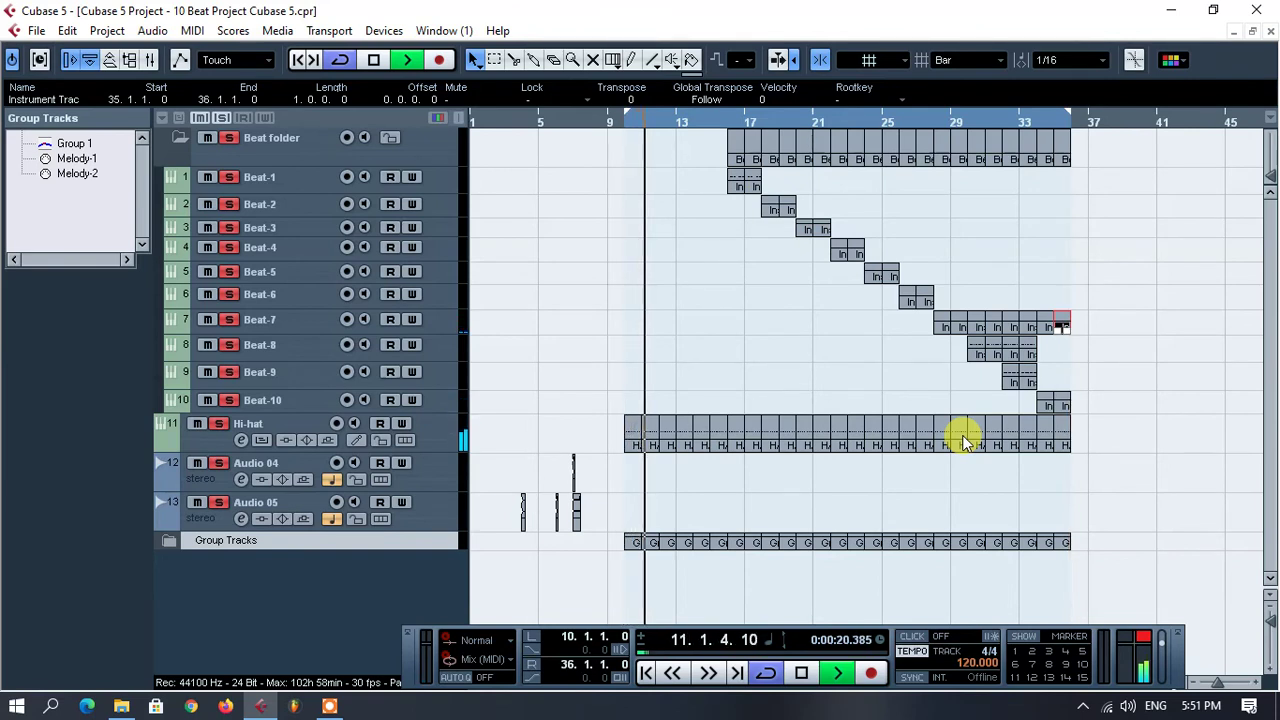
- Delete the Beat-8 parts at bars 32 and 33
{"action": "left_click", "coordinate": [980, 328]}
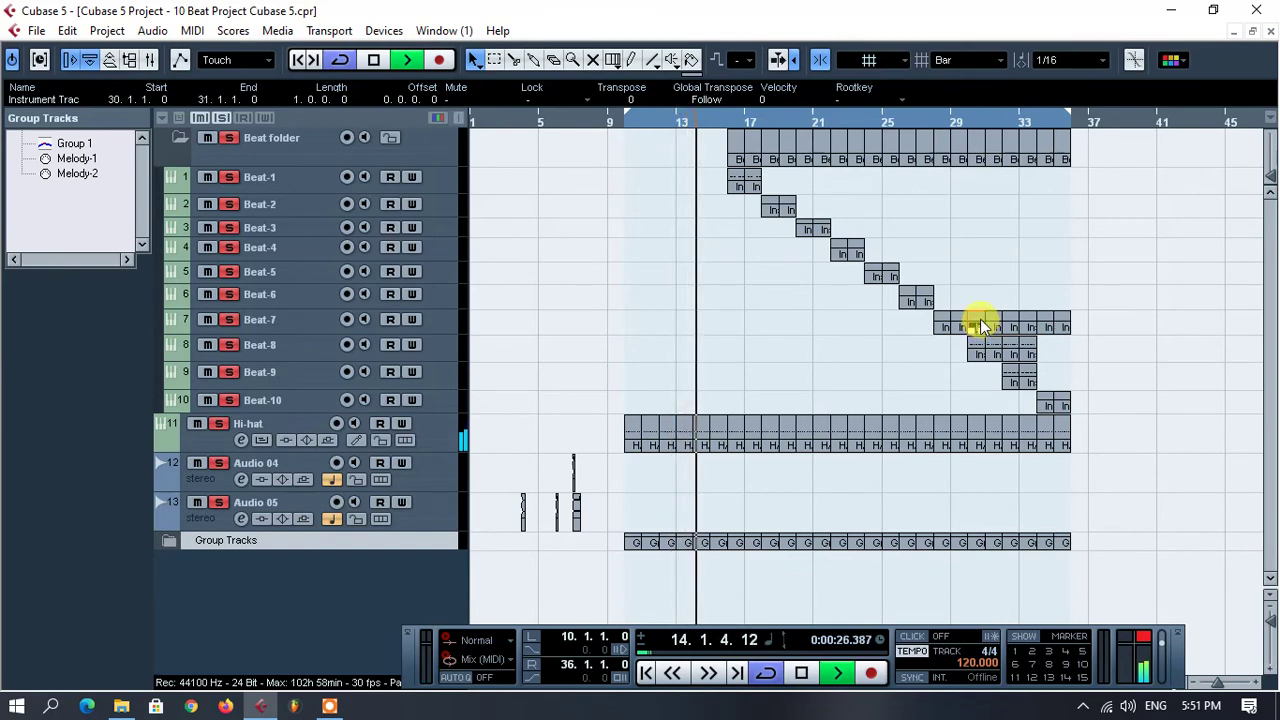
{"action": "left_click", "coordinate": [1030, 352]}
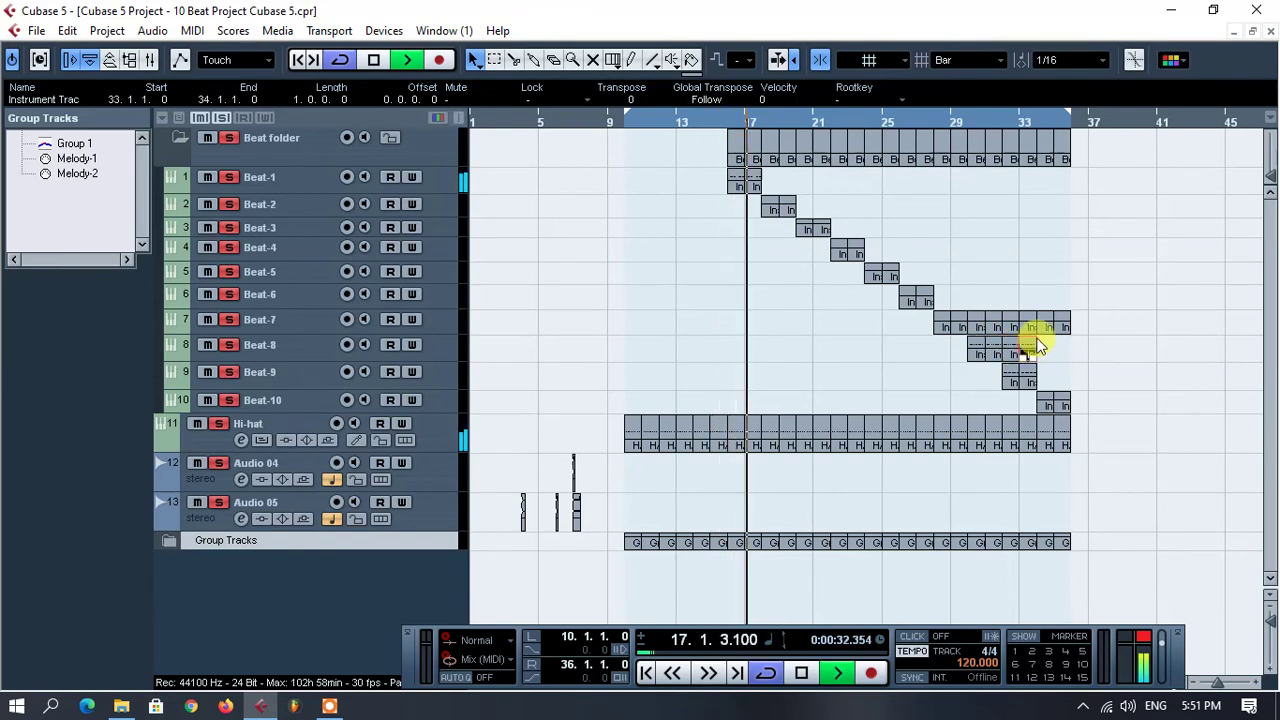
{"action": "left_click", "coordinate": [1026, 338]}
{"action": "left_click", "coordinate": [1016, 348]}
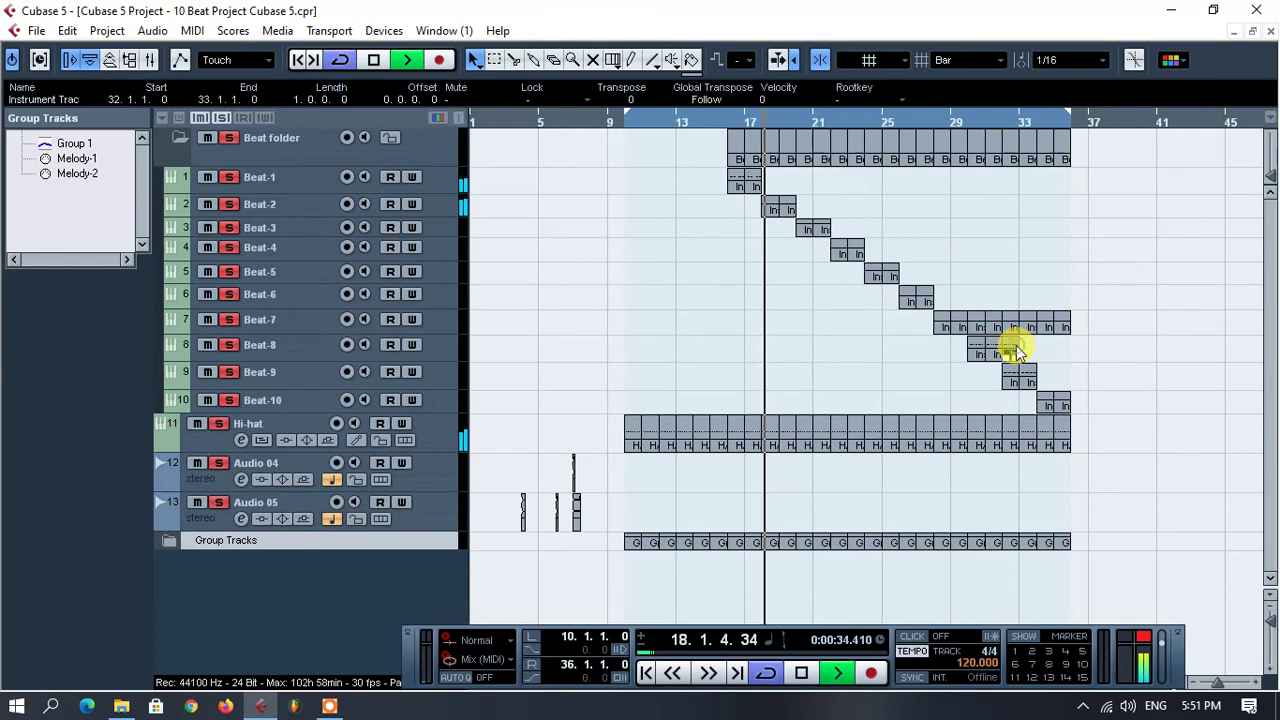
{"action": "key", "text": "Delete"}
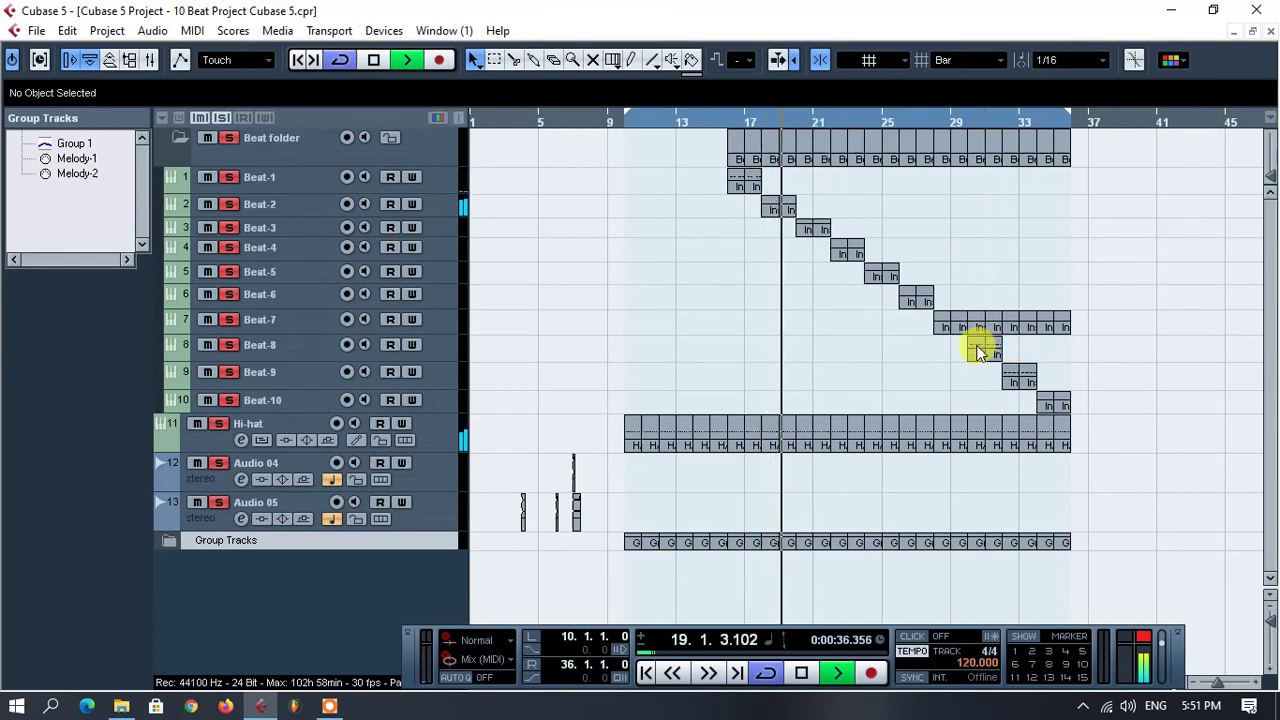
- Examine the notes of the Beat-7 part at bar 32 in the Key Editor, selecting them all, and close the editor
{"action": "left_click", "coordinate": [1010, 325]}
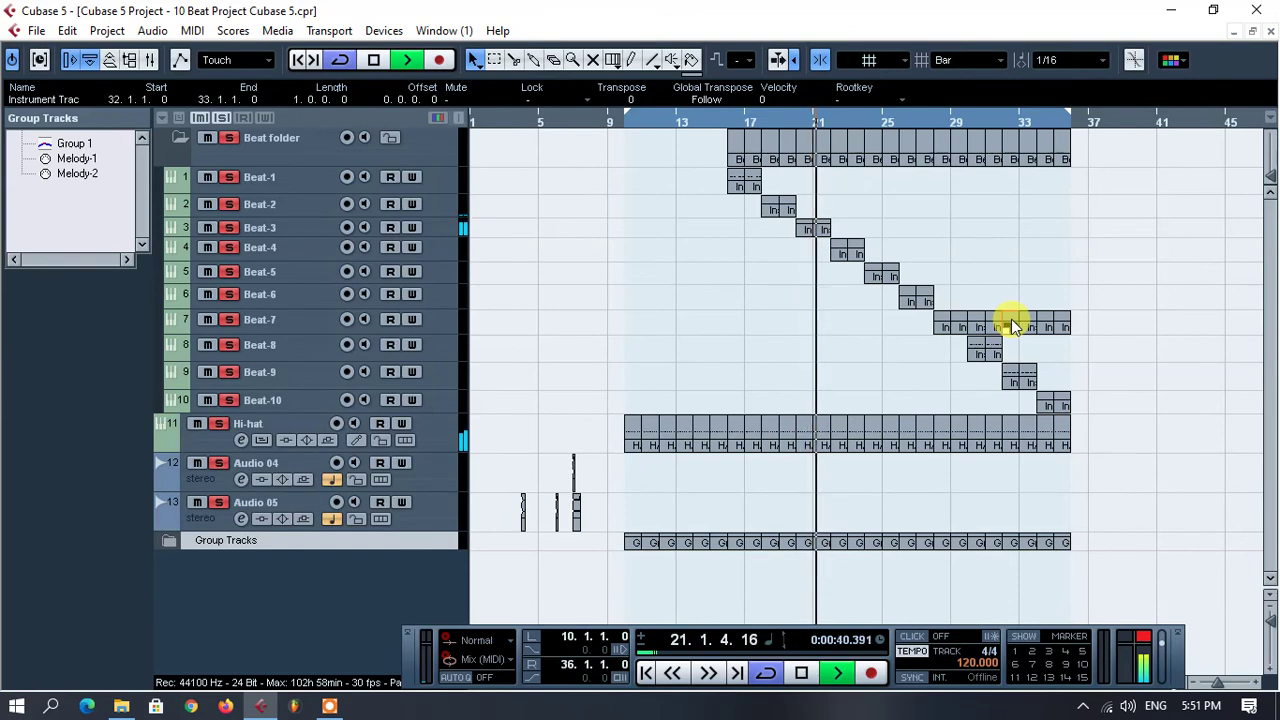
{"action": "double_click", "coordinate": [1011, 322]}
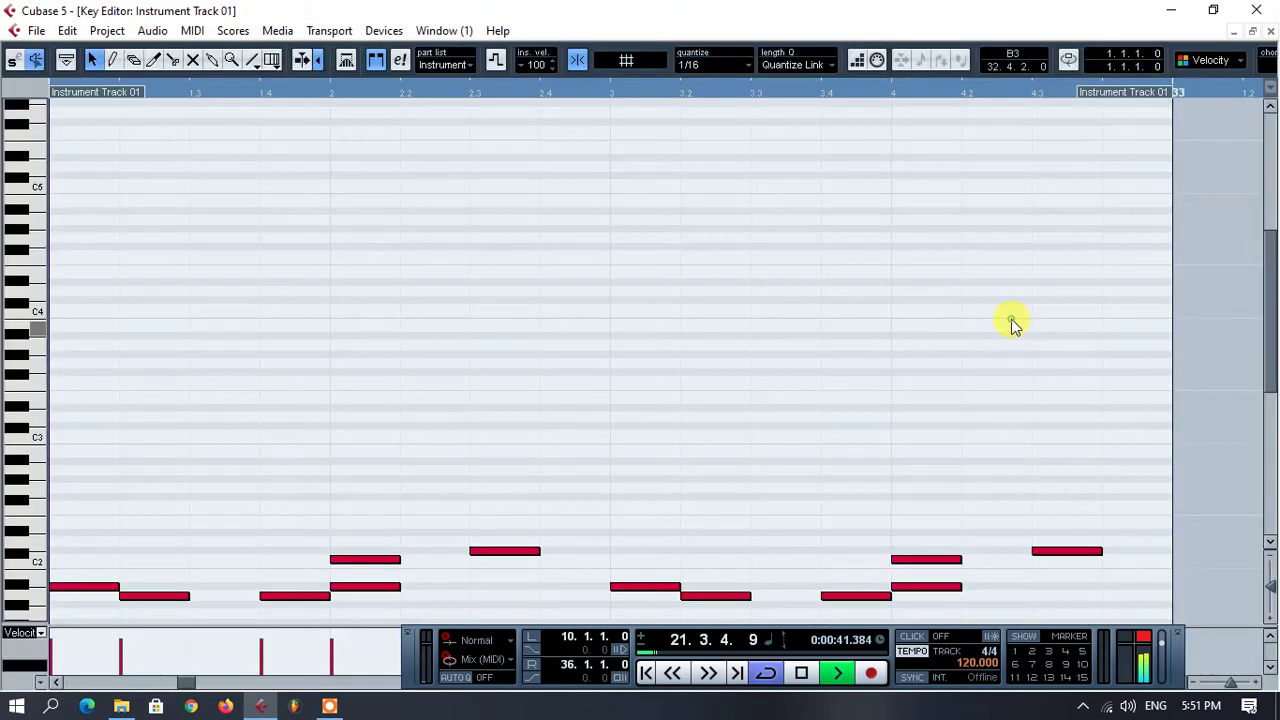
{"action": "scroll", "coordinate": [192, 470], "scroll_direction": "down", "scroll_amount": 3}
{"action": "left_click", "coordinate": [192, 468]}
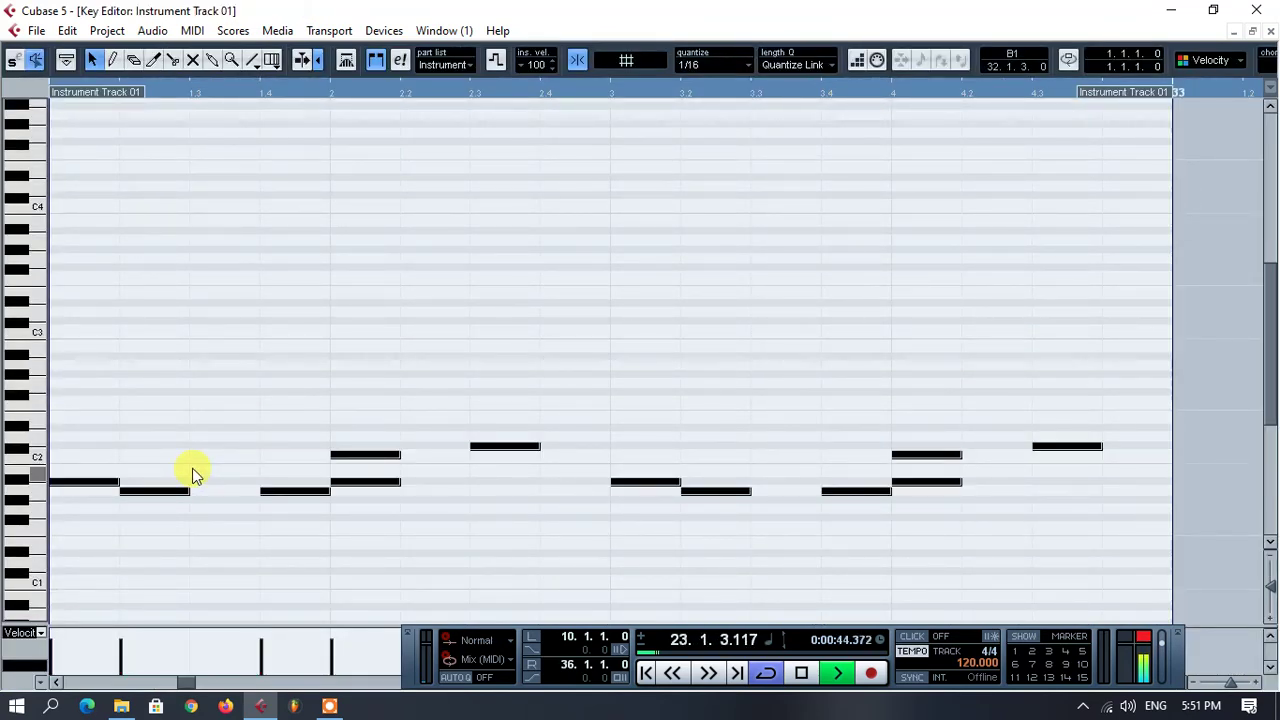
{"action": "key", "text": "ctrl+a"}
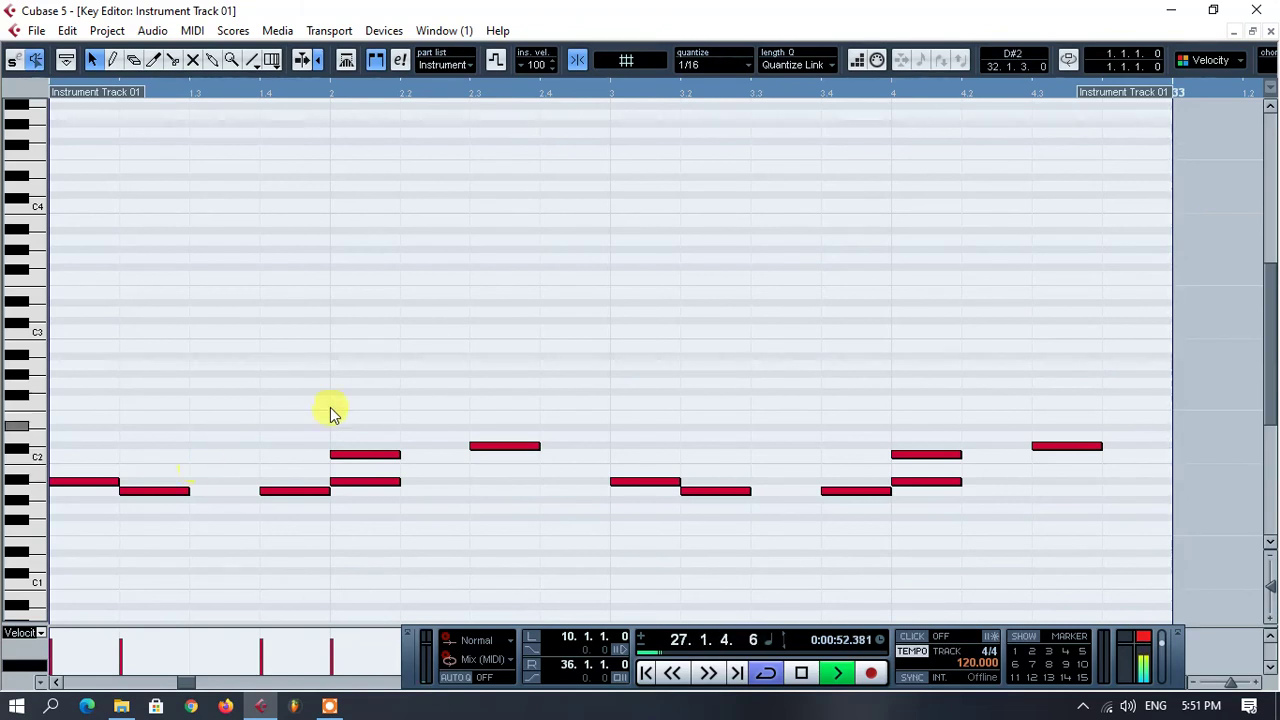
{"action": "left_click", "coordinate": [1271, 33]}
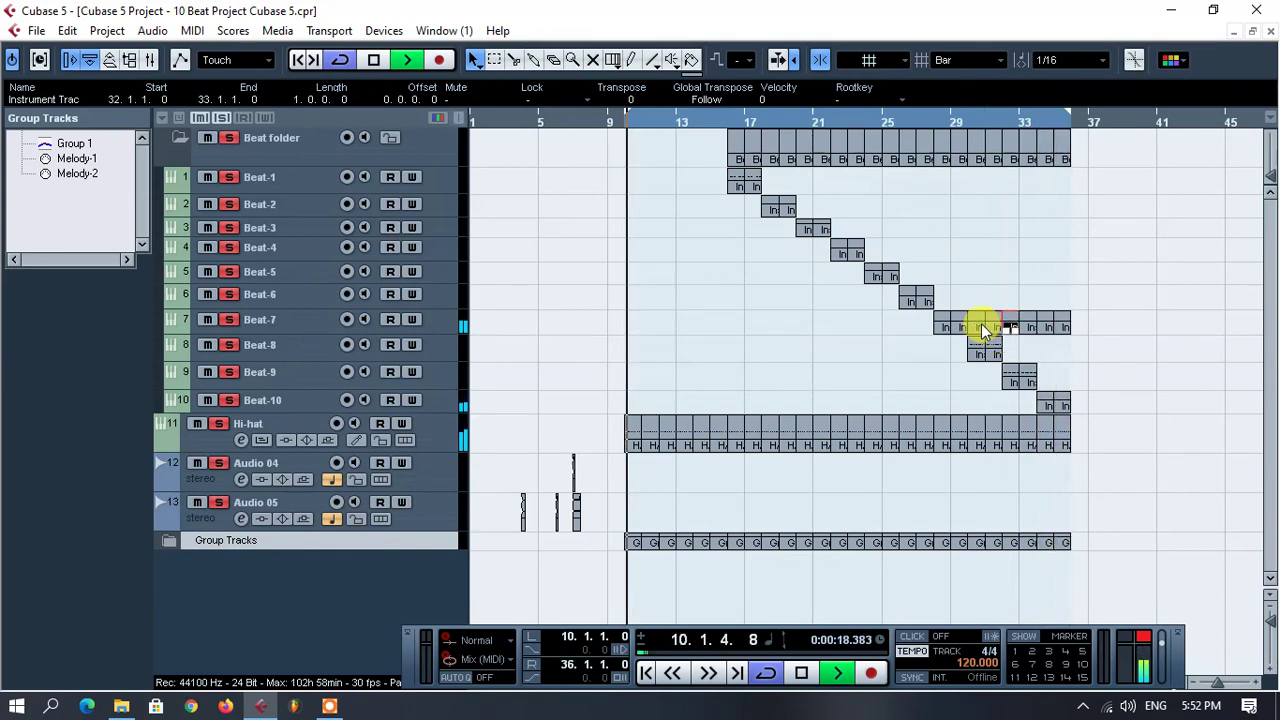
- Close the 10 Beat Project Cubase 5 project without saving its changes
{"action": "left_click", "coordinate": [1270, 31]}
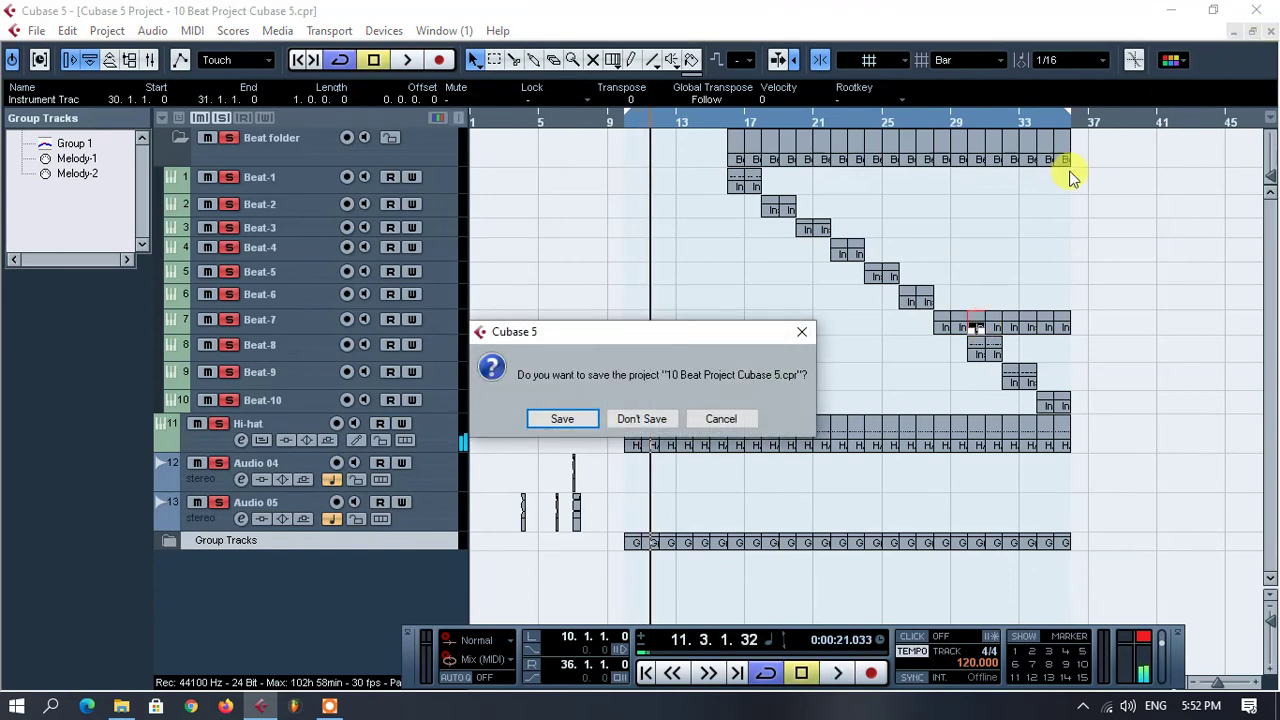
{"action": "left_click", "coordinate": [638, 422]}
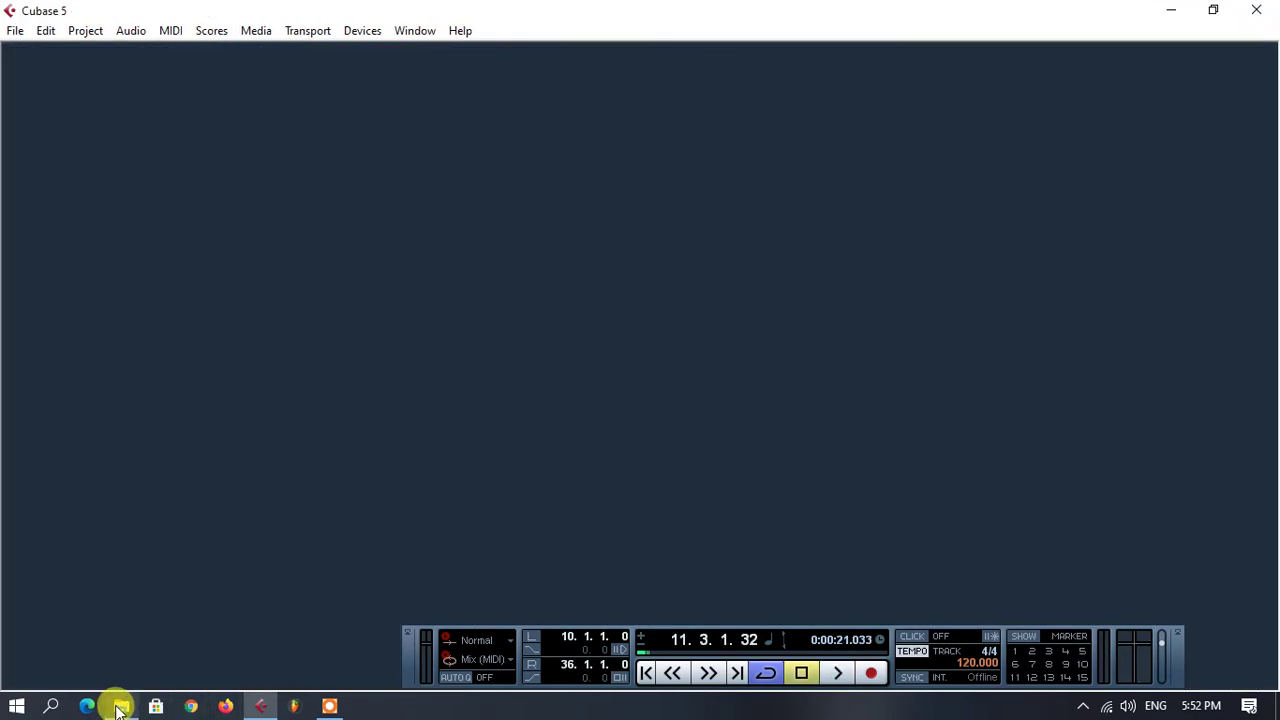
- Switch to the 10 Beat Project Cubase 5 folder in File Explorer and open its Audio folder
{"action": "mouse_move", "coordinate": [122, 708]}
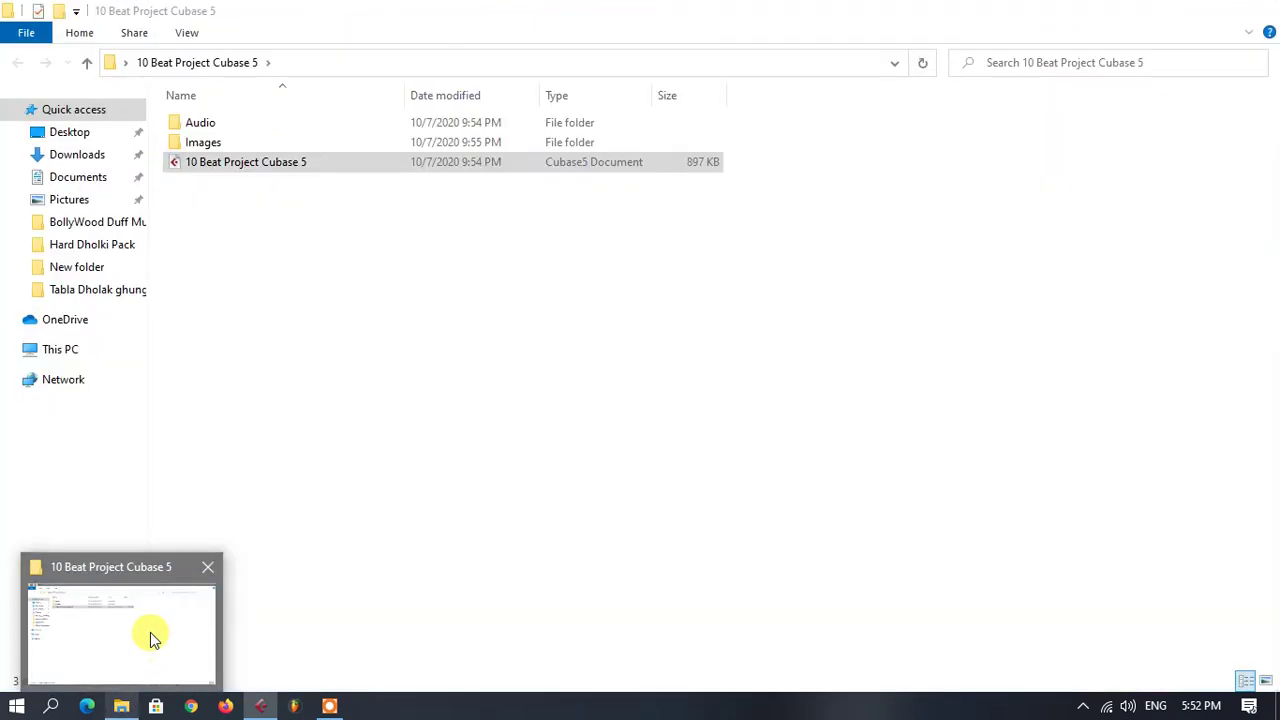
{"action": "left_click", "coordinate": [152, 634]}
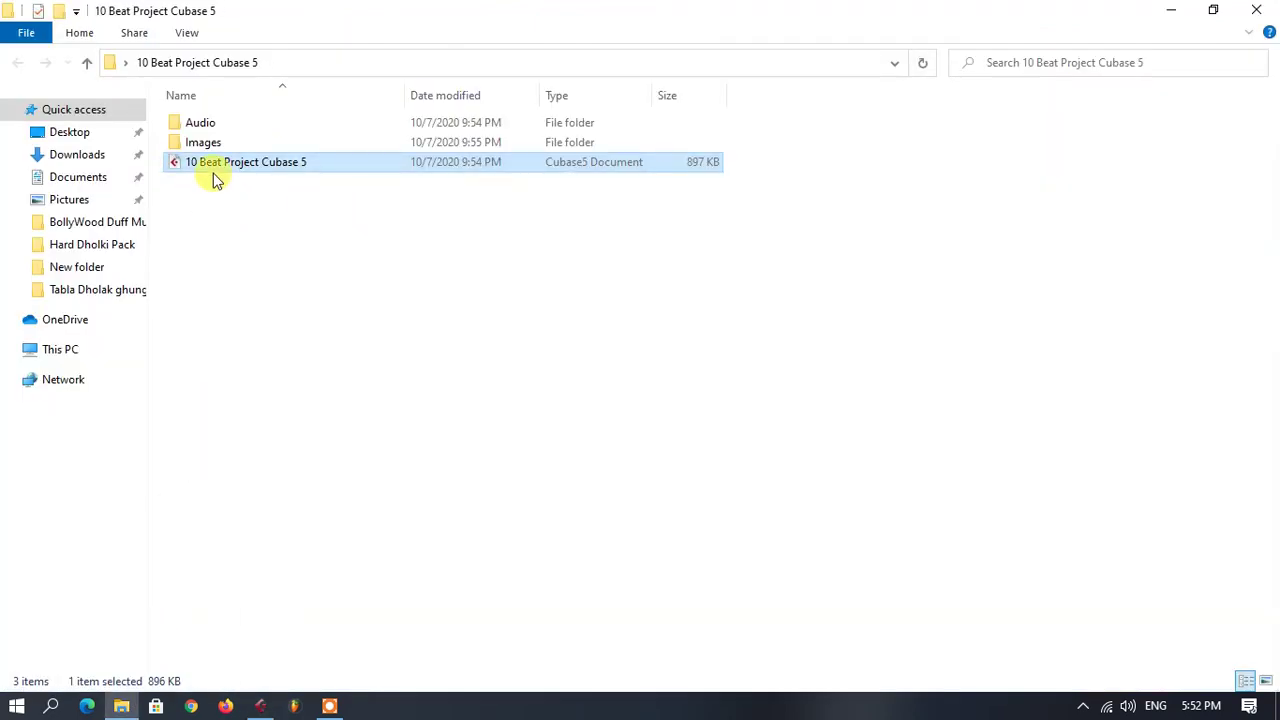
{"action": "double_click", "coordinate": [220, 124]}
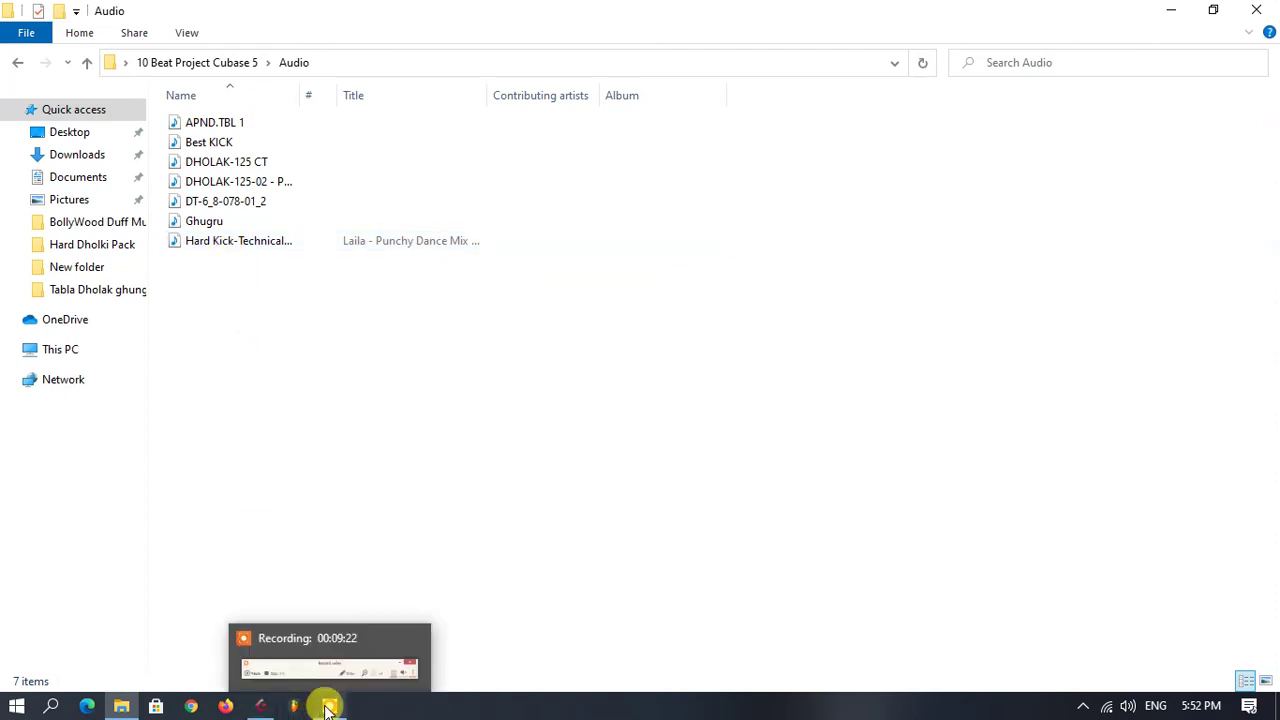
{"action": "left_click", "coordinate": [329, 708]}
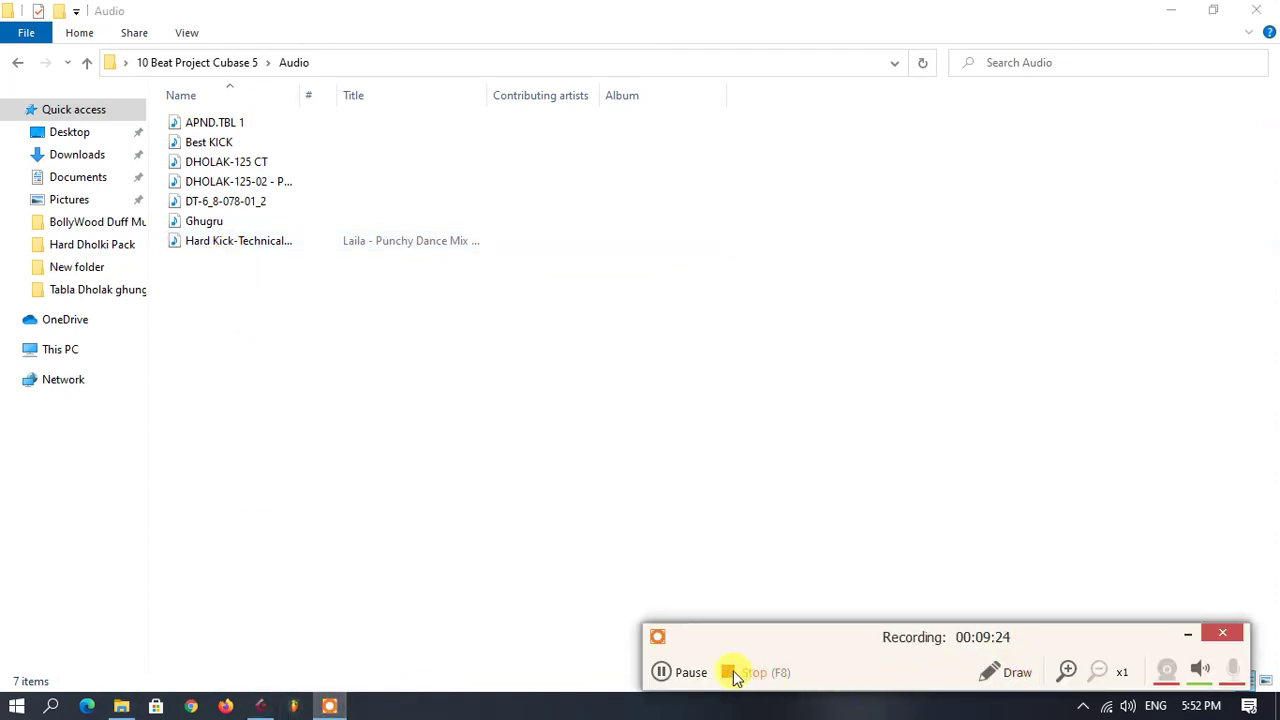